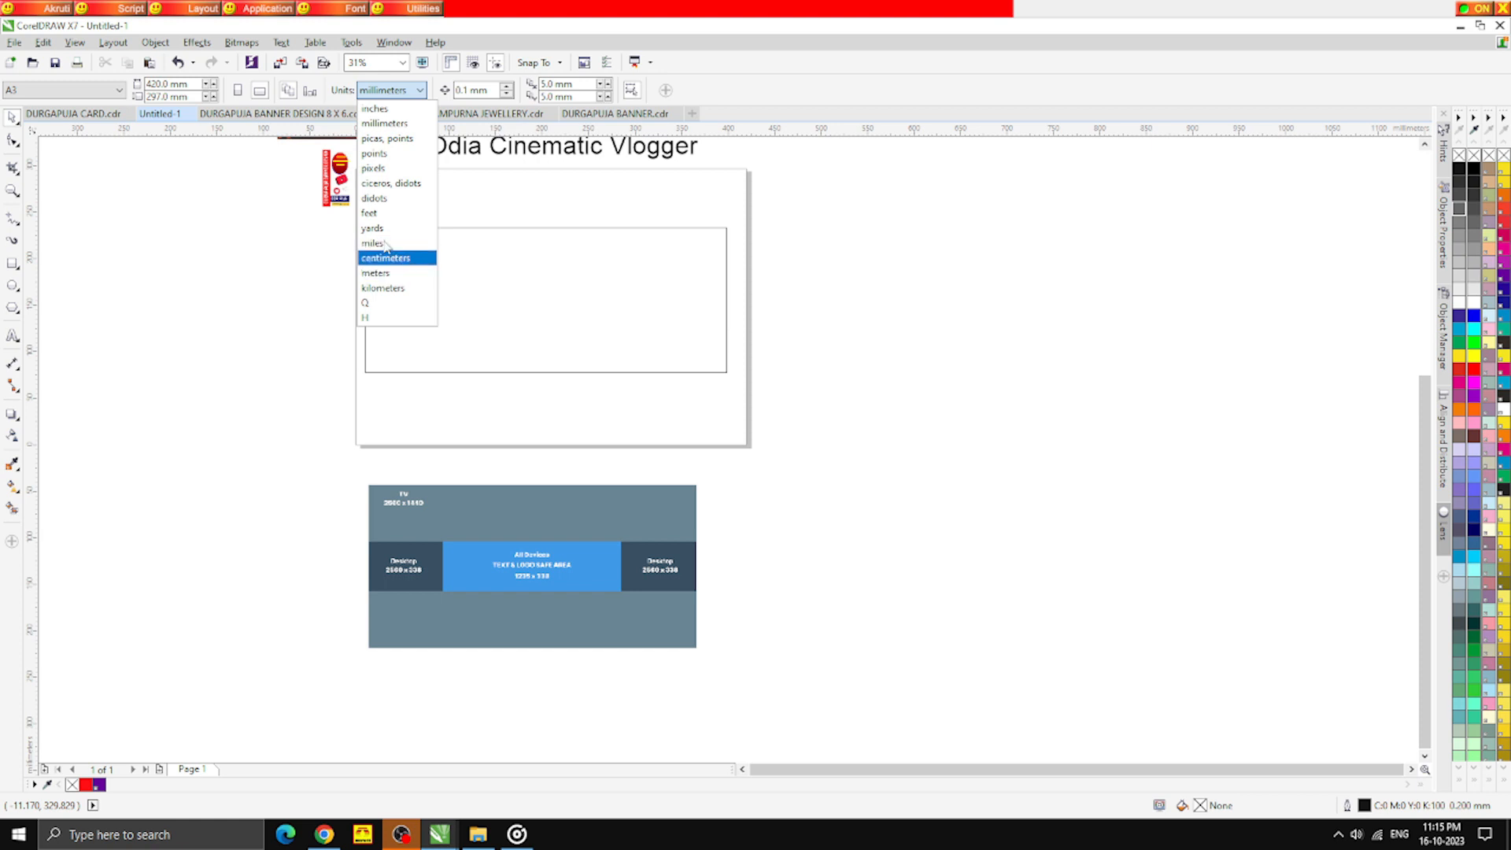
# Switch the document units to pixels and resize the rectangle on the page to 2560 px wide by 338 px high
pyautogui.click(373, 168)
pyautogui.click(462, 293)
pyautogui.click(161, 84)
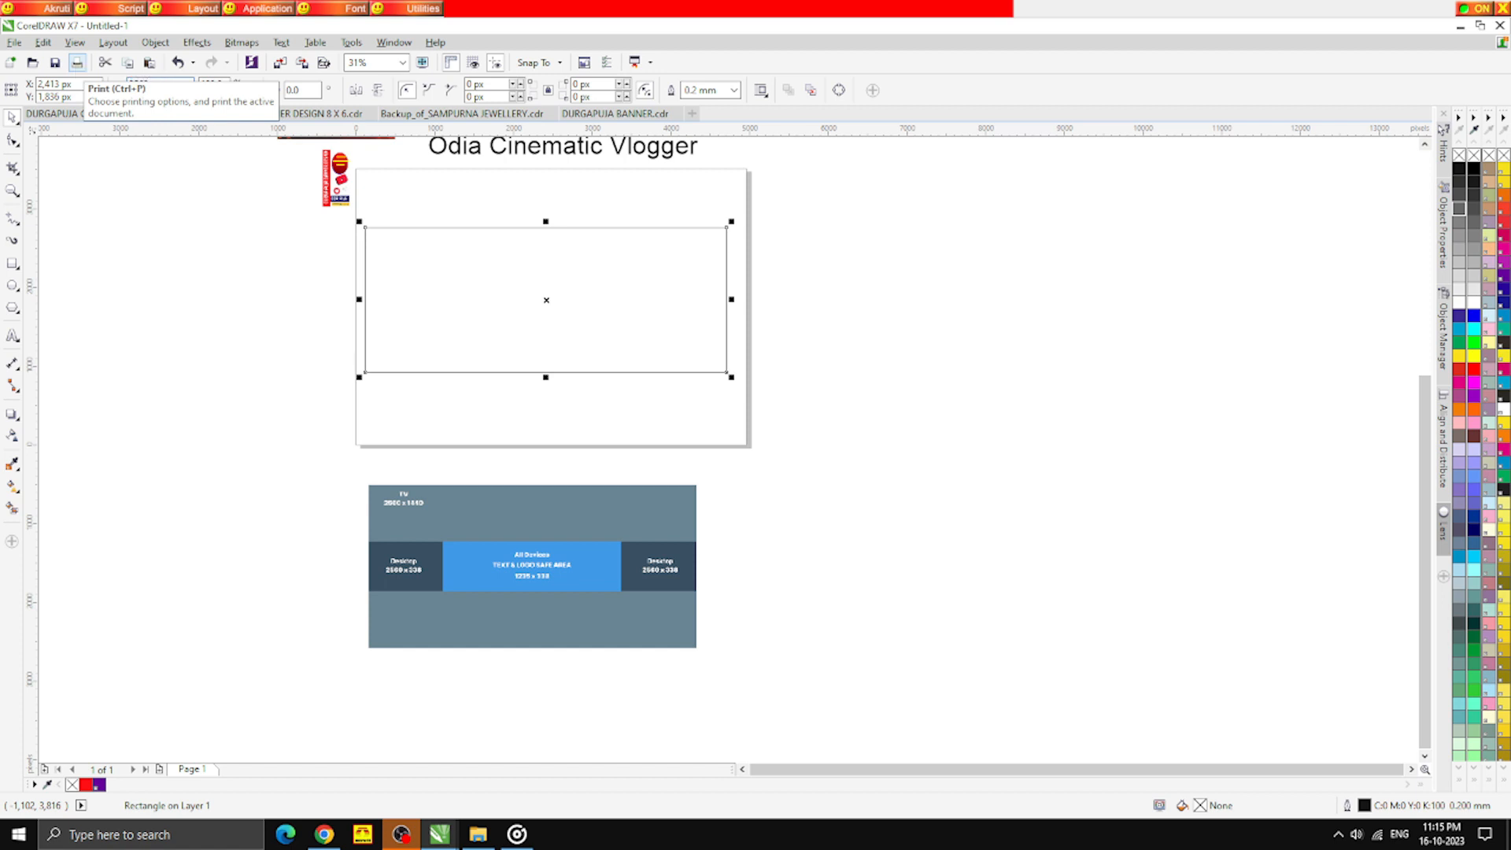
pyautogui.click(178, 97)
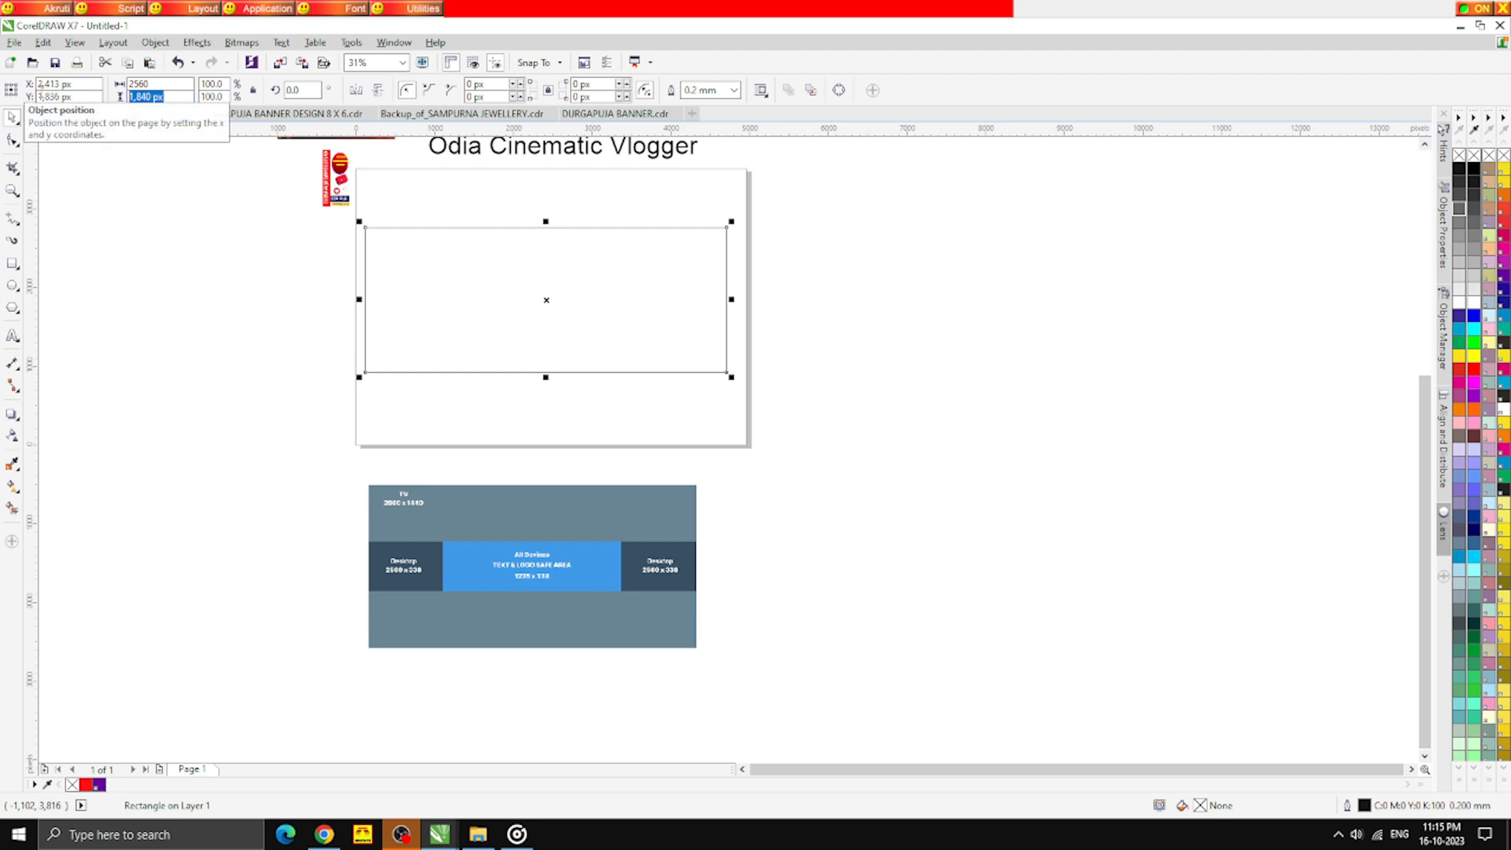
pyautogui.write('338')
pyautogui.press('Return')
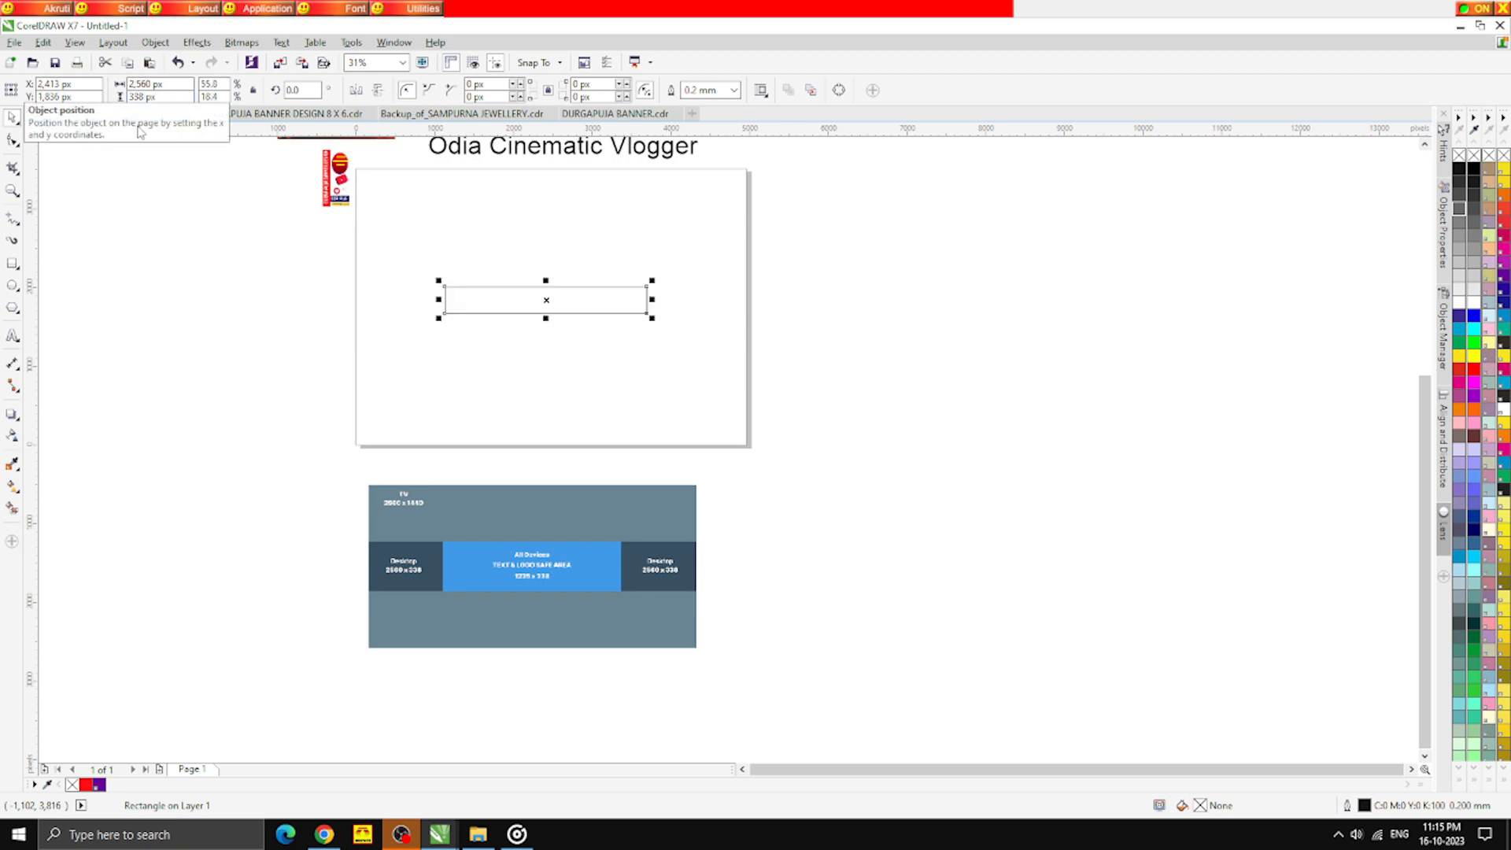
# Move the rectangle toward the page's left edge and place the channel-art size guide below it, scaled down to about 1388 px wide
pyautogui.moveTo(534, 312); pyautogui.dragTo(459, 314)
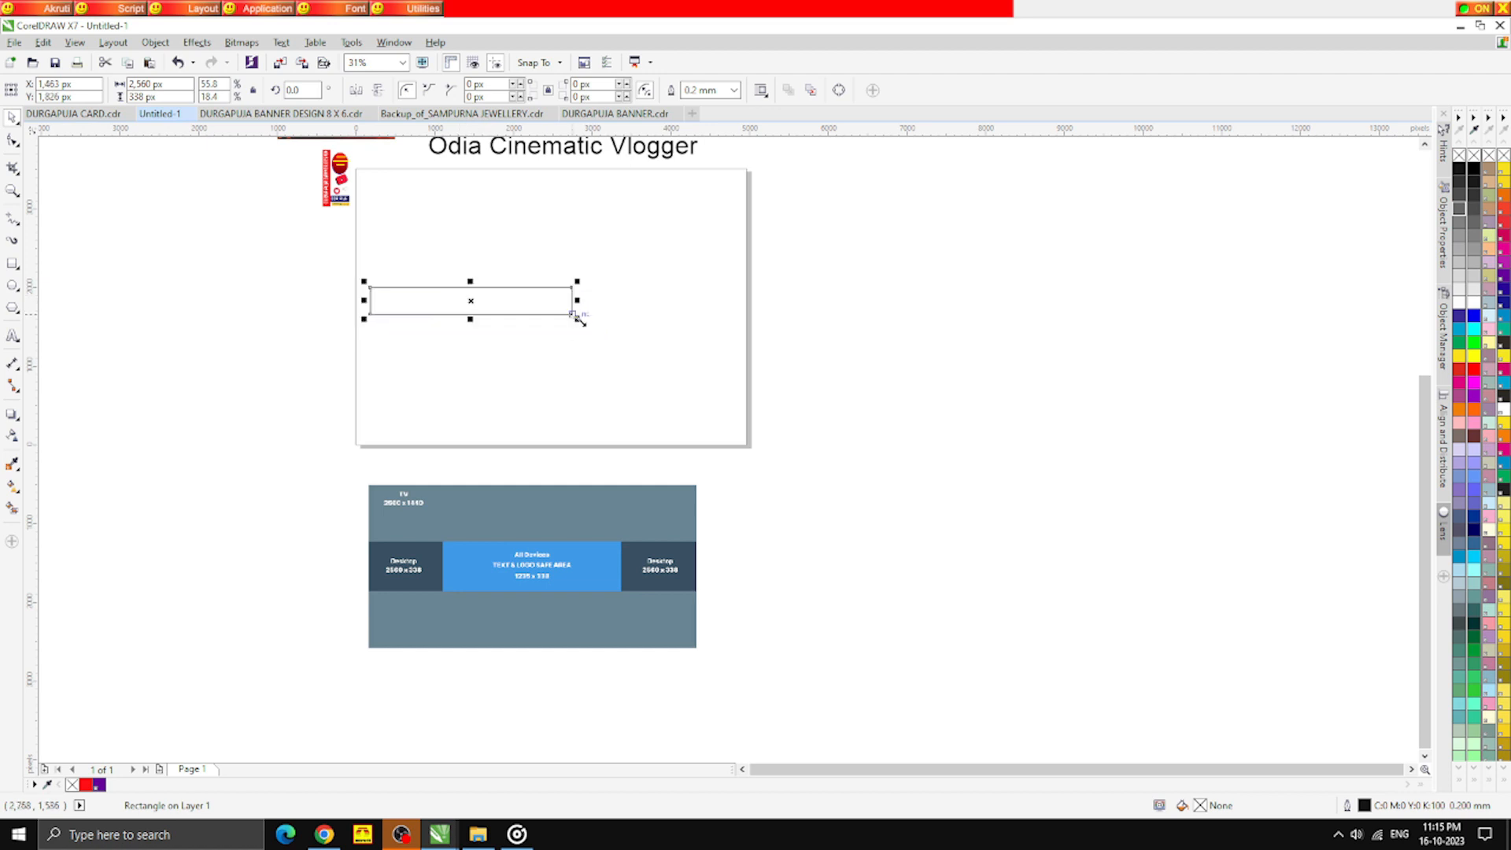
pyautogui.moveTo(530, 526); pyautogui.dragTo(533, 396)
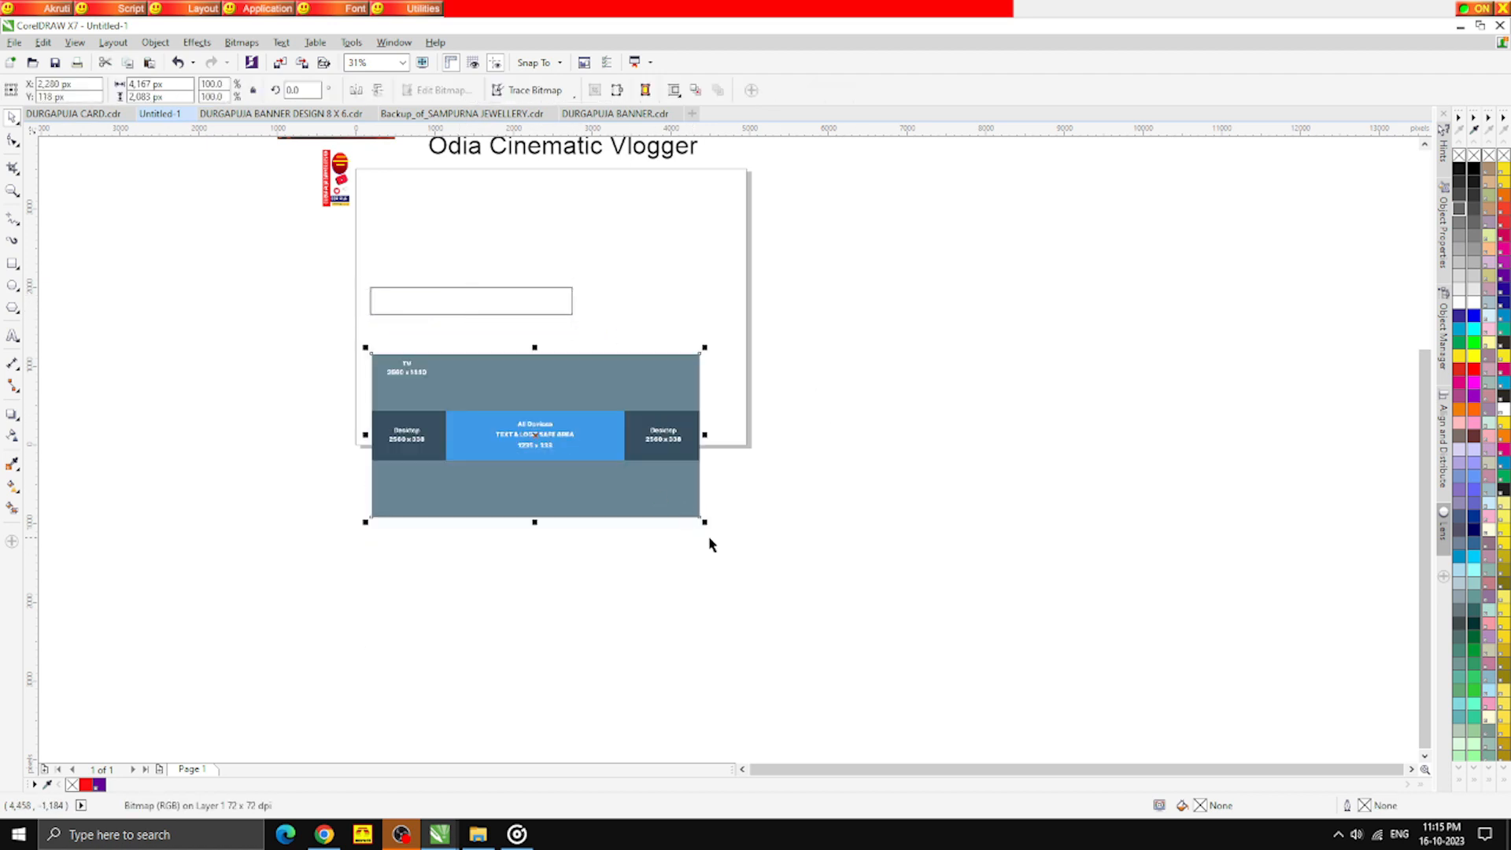
pyautogui.moveTo(701, 522); pyautogui.dragTo(489, 412)
pyautogui.scroll(4, 409, 279)
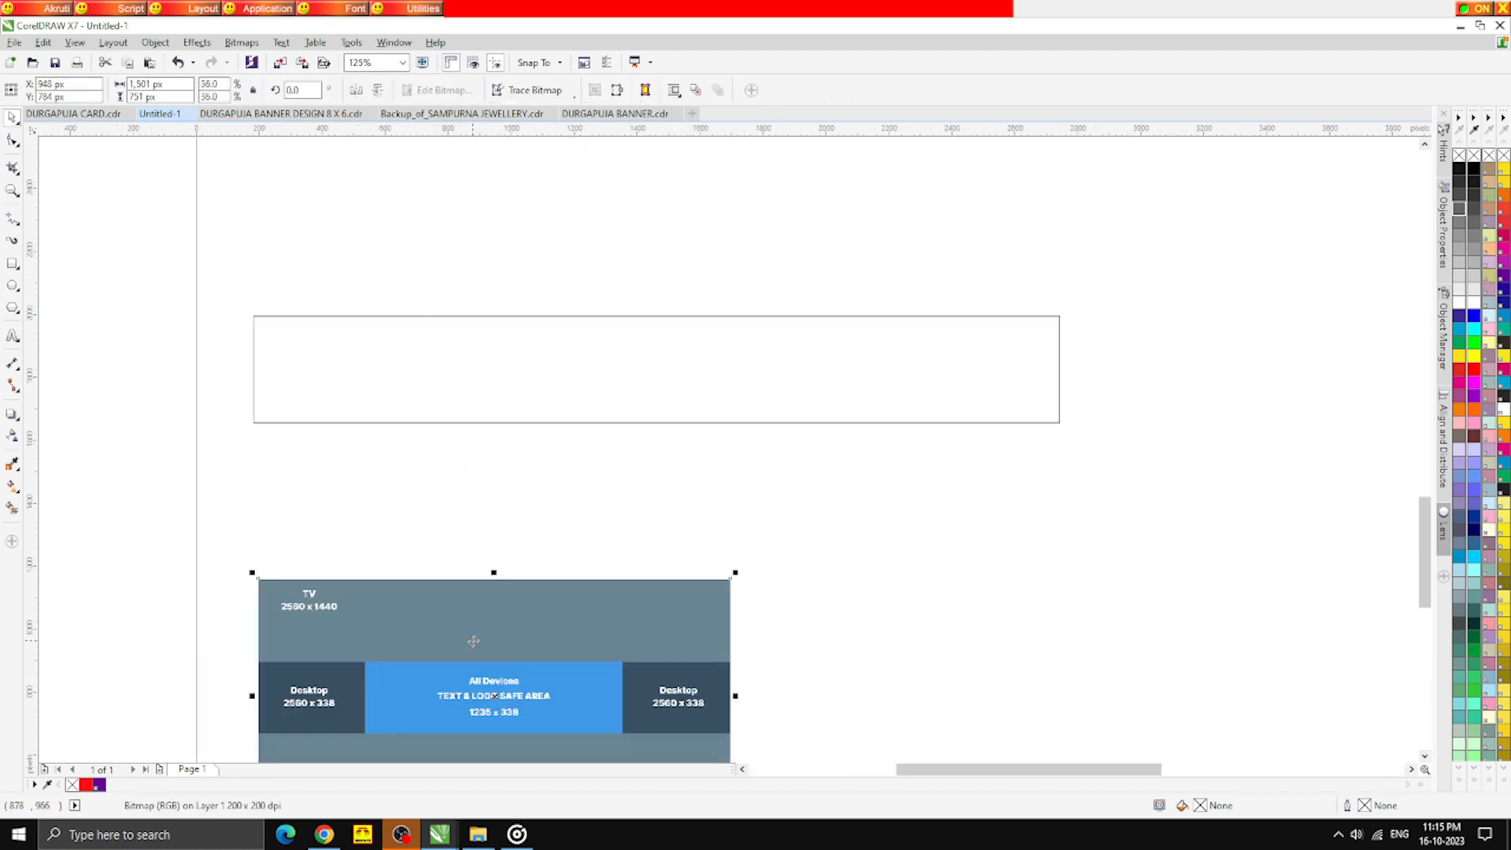
pyautogui.moveTo(622, 606); pyautogui.dragTo(640, 604)
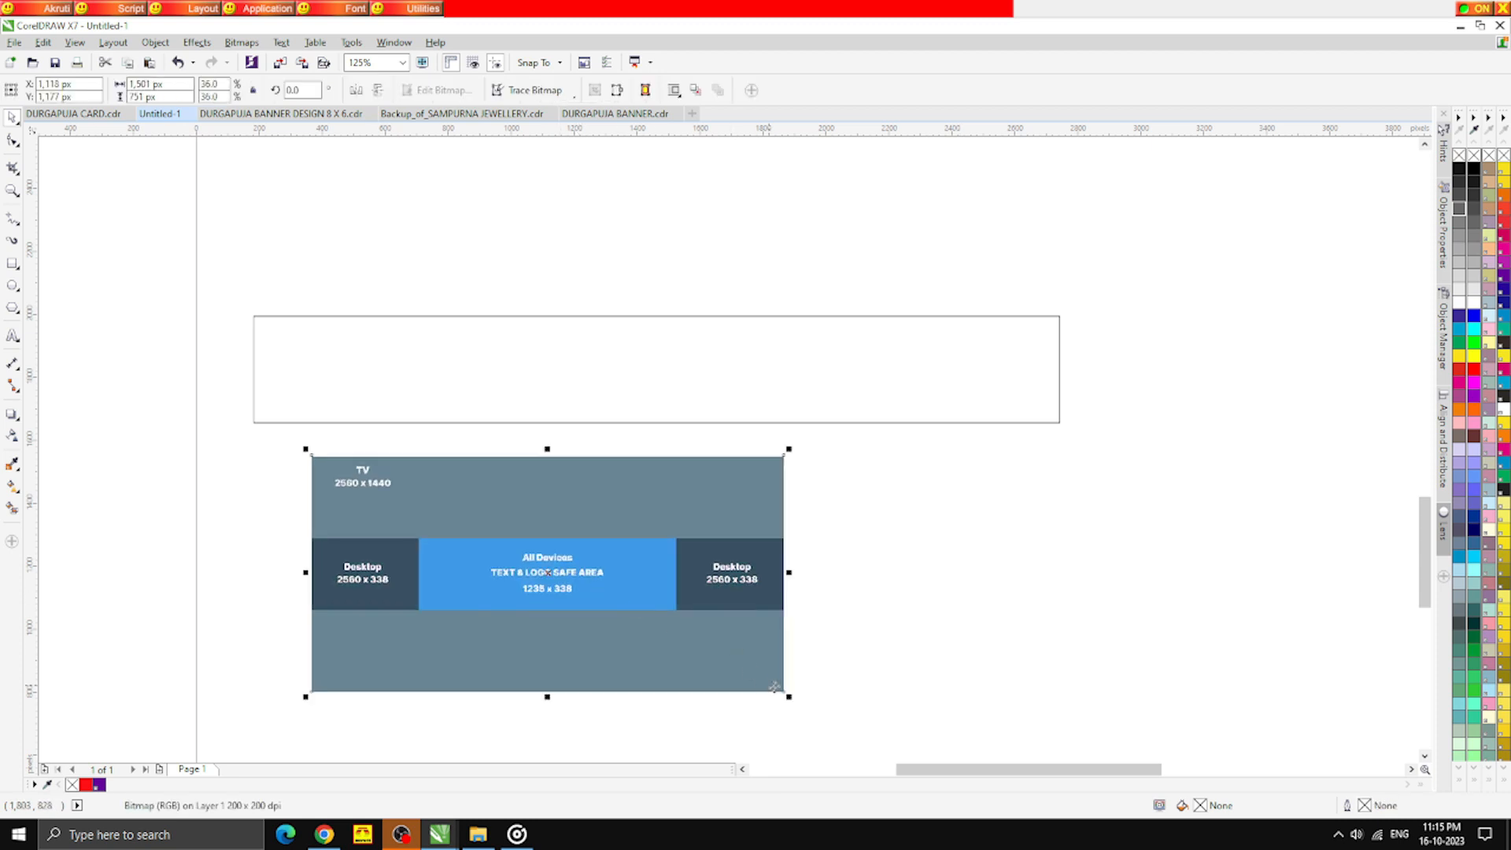
pyautogui.moveTo(791, 695); pyautogui.dragTo(748, 675)
# Make a narrower centred copy of the rectangle at the same height and set its width to 1235 px
pyautogui.click(546, 327)
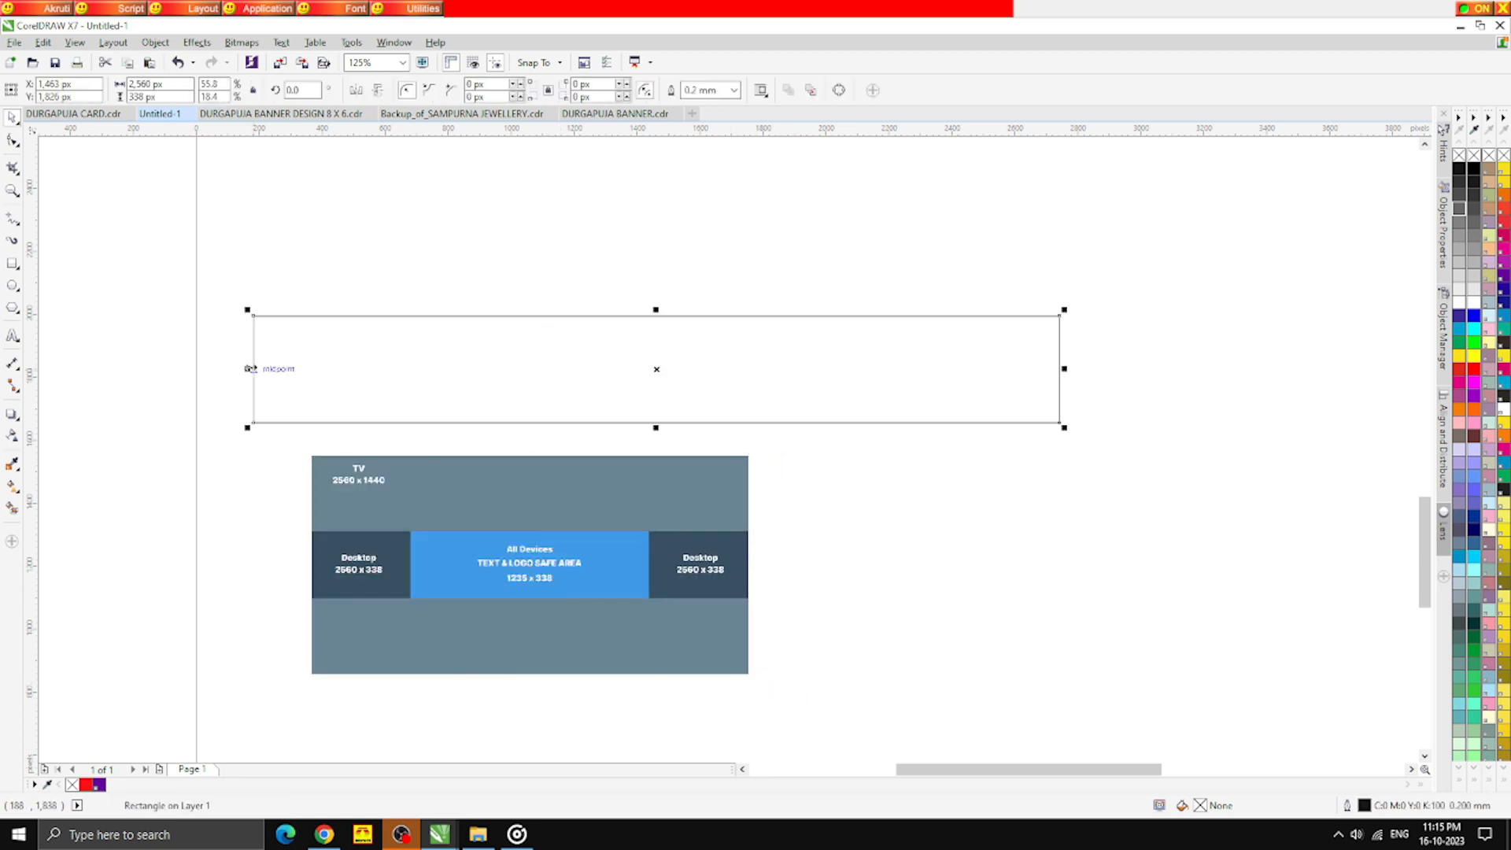
pyautogui.moveTo(247, 369); pyautogui.dragTo(425, 374)
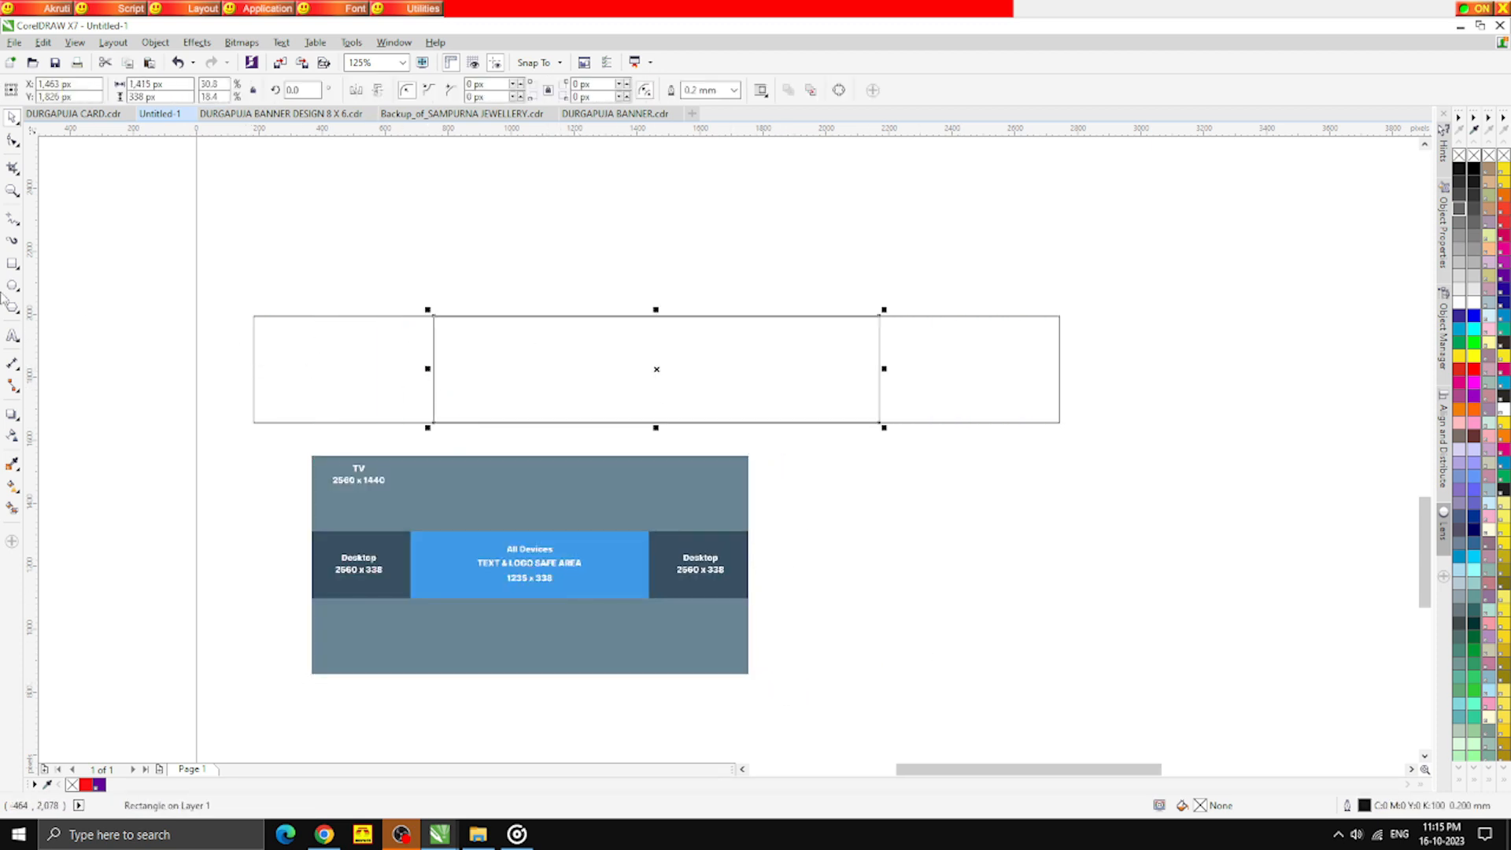
pyautogui.click(185, 85)
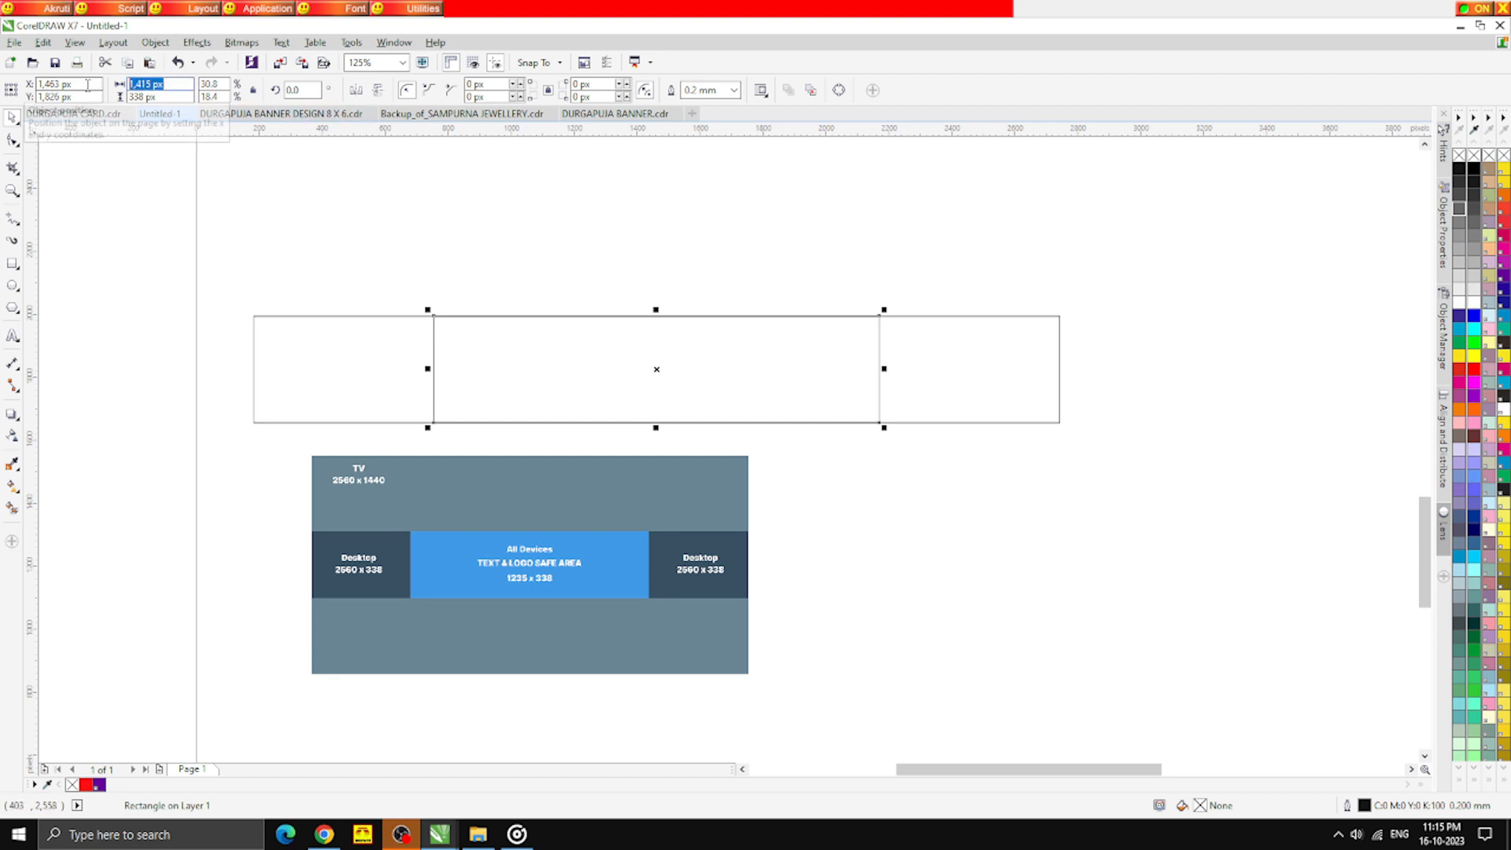
pyautogui.write('1235')
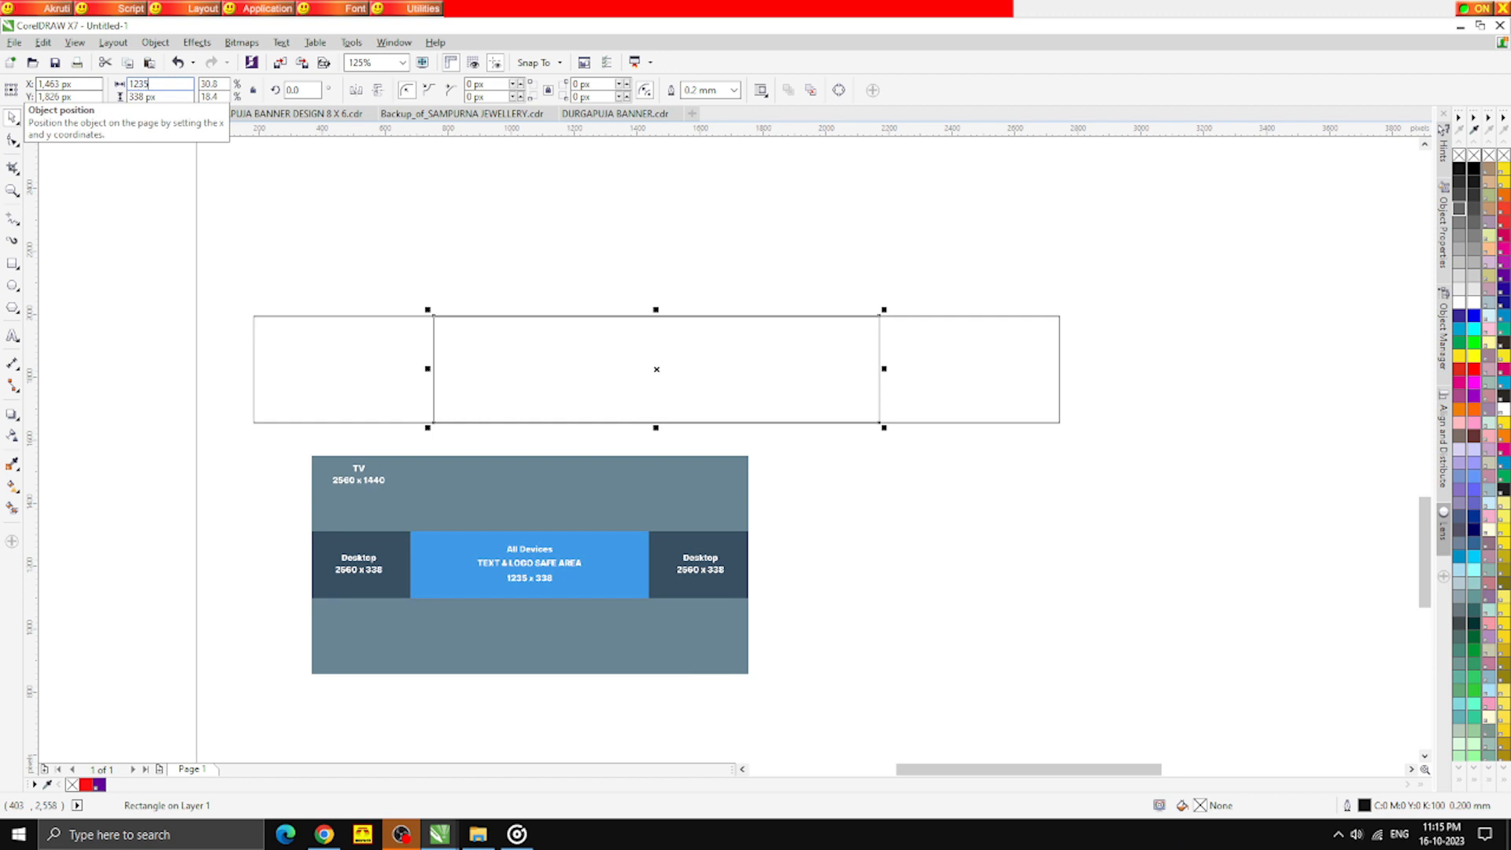
pyautogui.press('Return')
pyautogui.click(448, 361)
# Delete the size-guide image below the rectangles
pyautogui.click(560, 581)
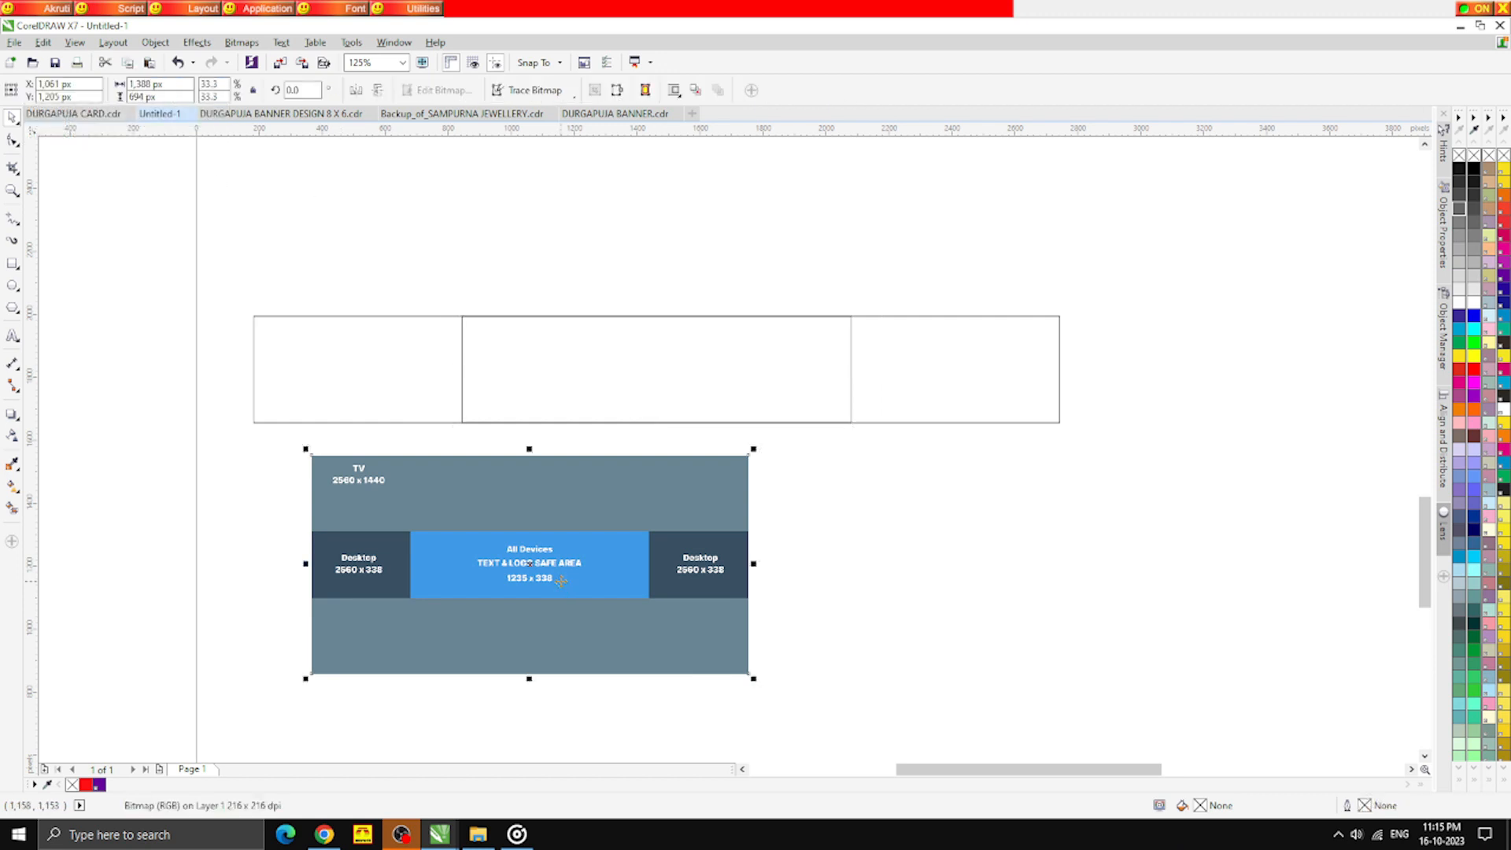
pyautogui.press('Delete')
pyautogui.moveTo(1174, 500); pyautogui.dragTo(174, 250)
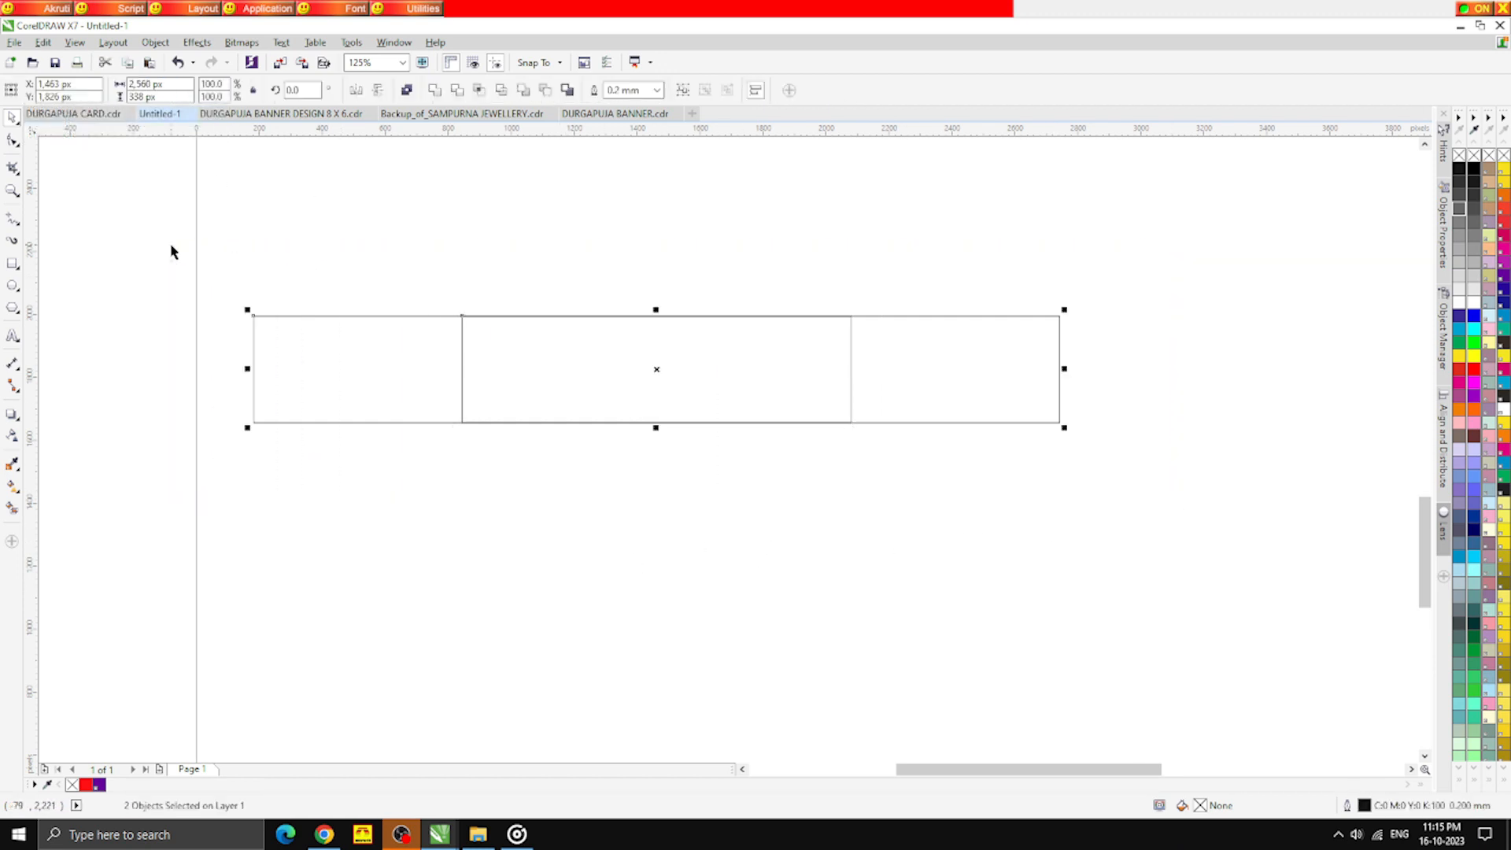
pyautogui.click(526, 470)
pyautogui.click(582, 368)
pyautogui.click(624, 515)
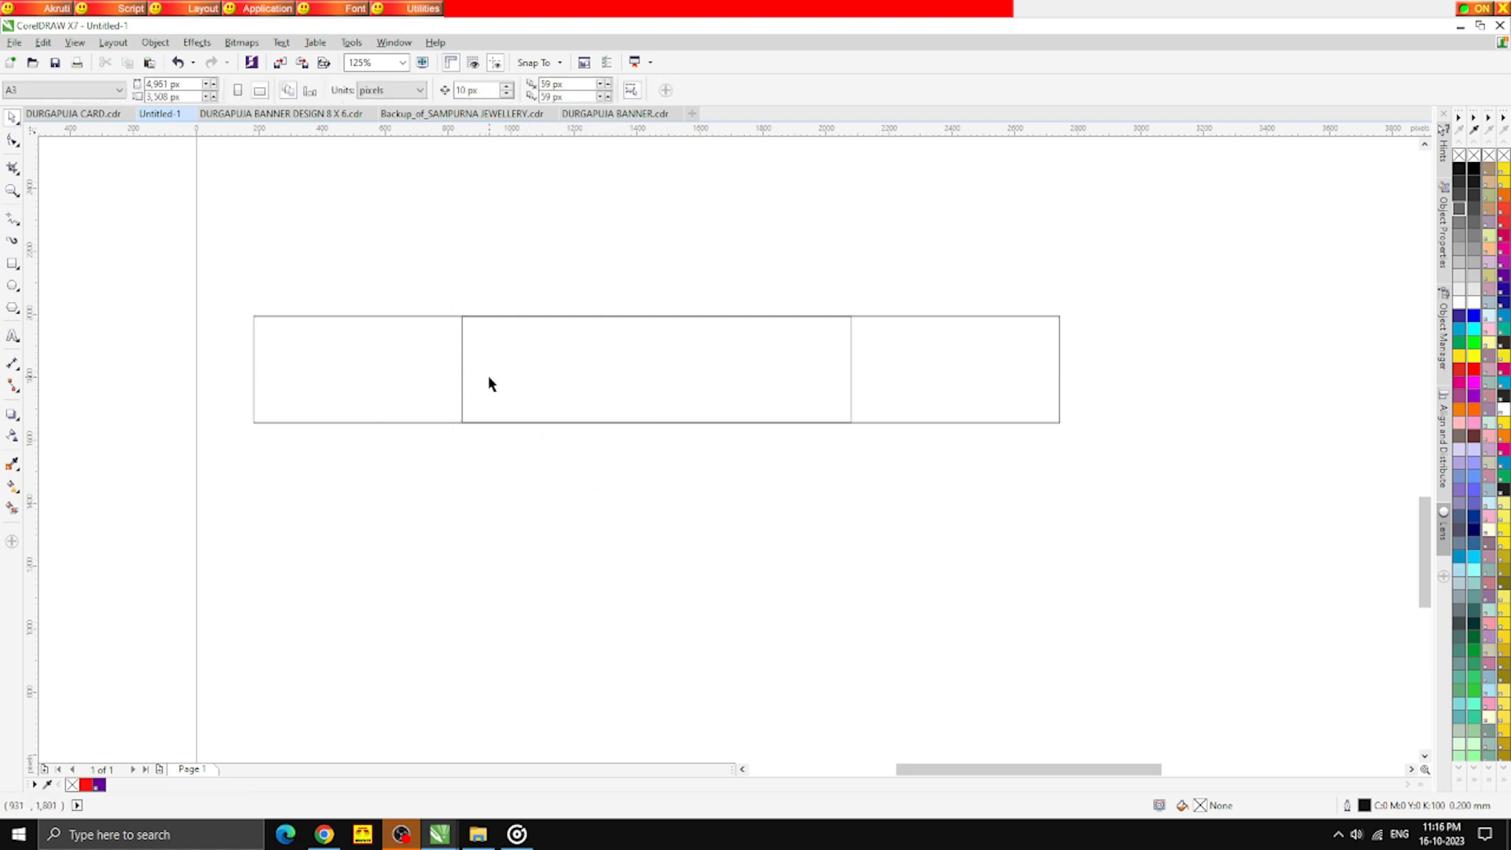
# Fill the wide 2560 px rectangle with red and remove its outline
pyautogui.scroll(-2, 488, 383)
pyautogui.scroll(1, 540, 354)
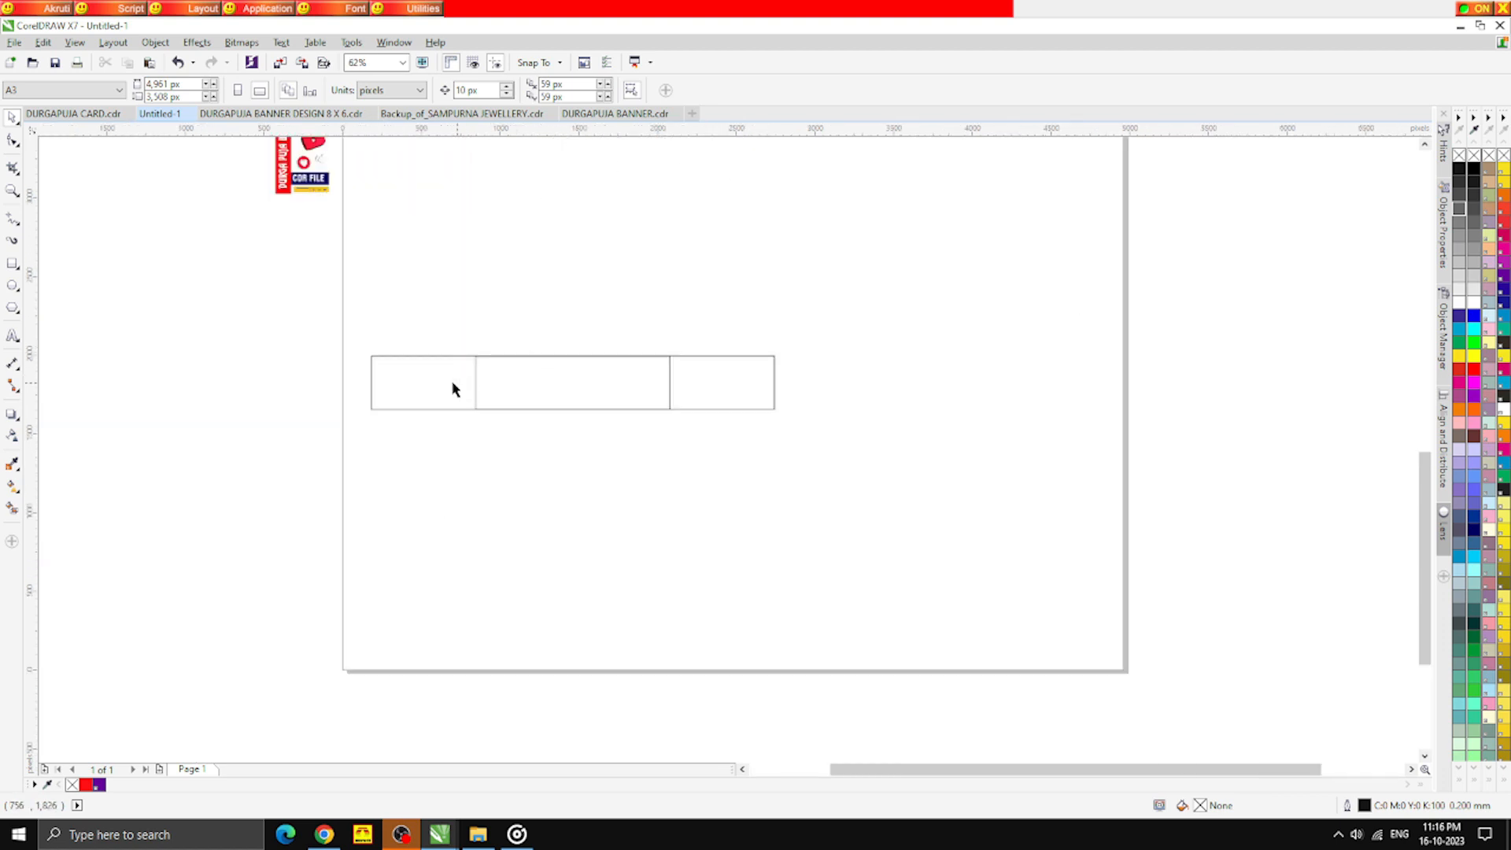
pyautogui.click(456, 388)
pyautogui.click(85, 784)
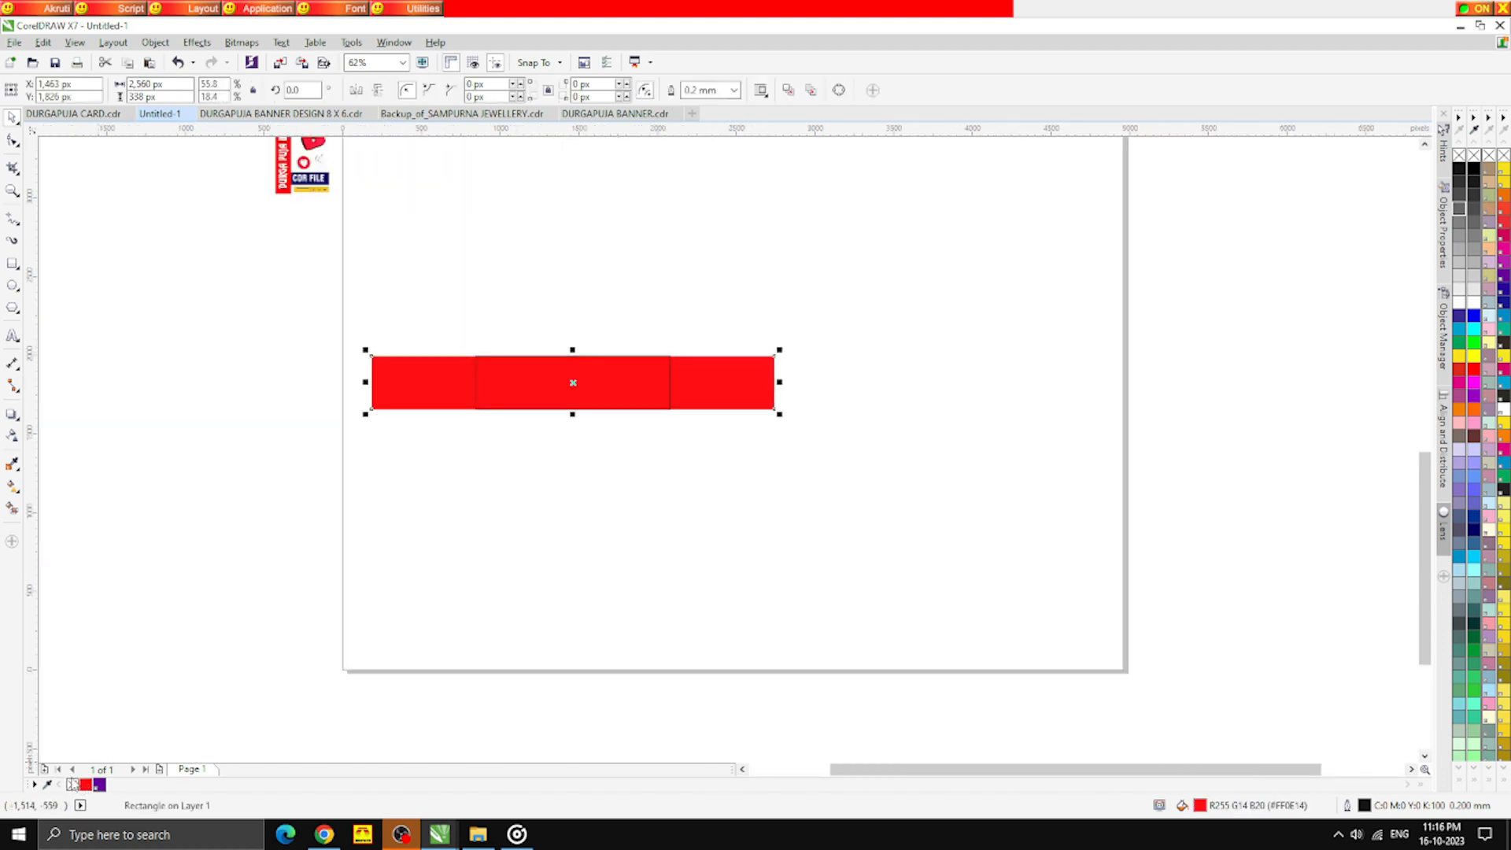
pyautogui.click(492, 413)
pyautogui.scroll(2, 512, 440)
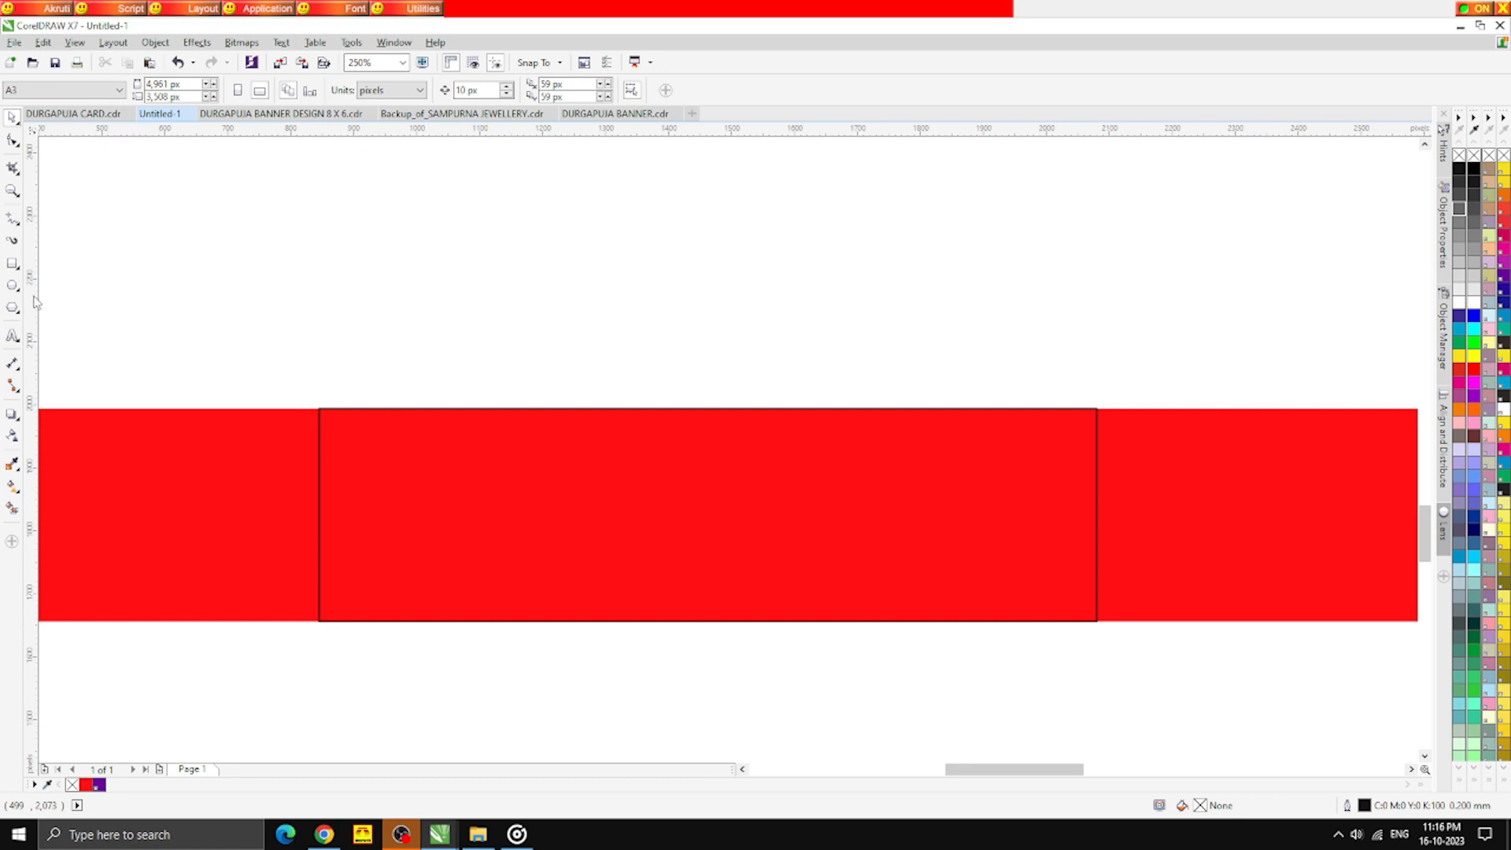
# Place vertical guidelines on the left and right edges of the inner rectangle, and delete that rectangle
pyautogui.moveTo(35, 301); pyautogui.dragTo(319, 359)
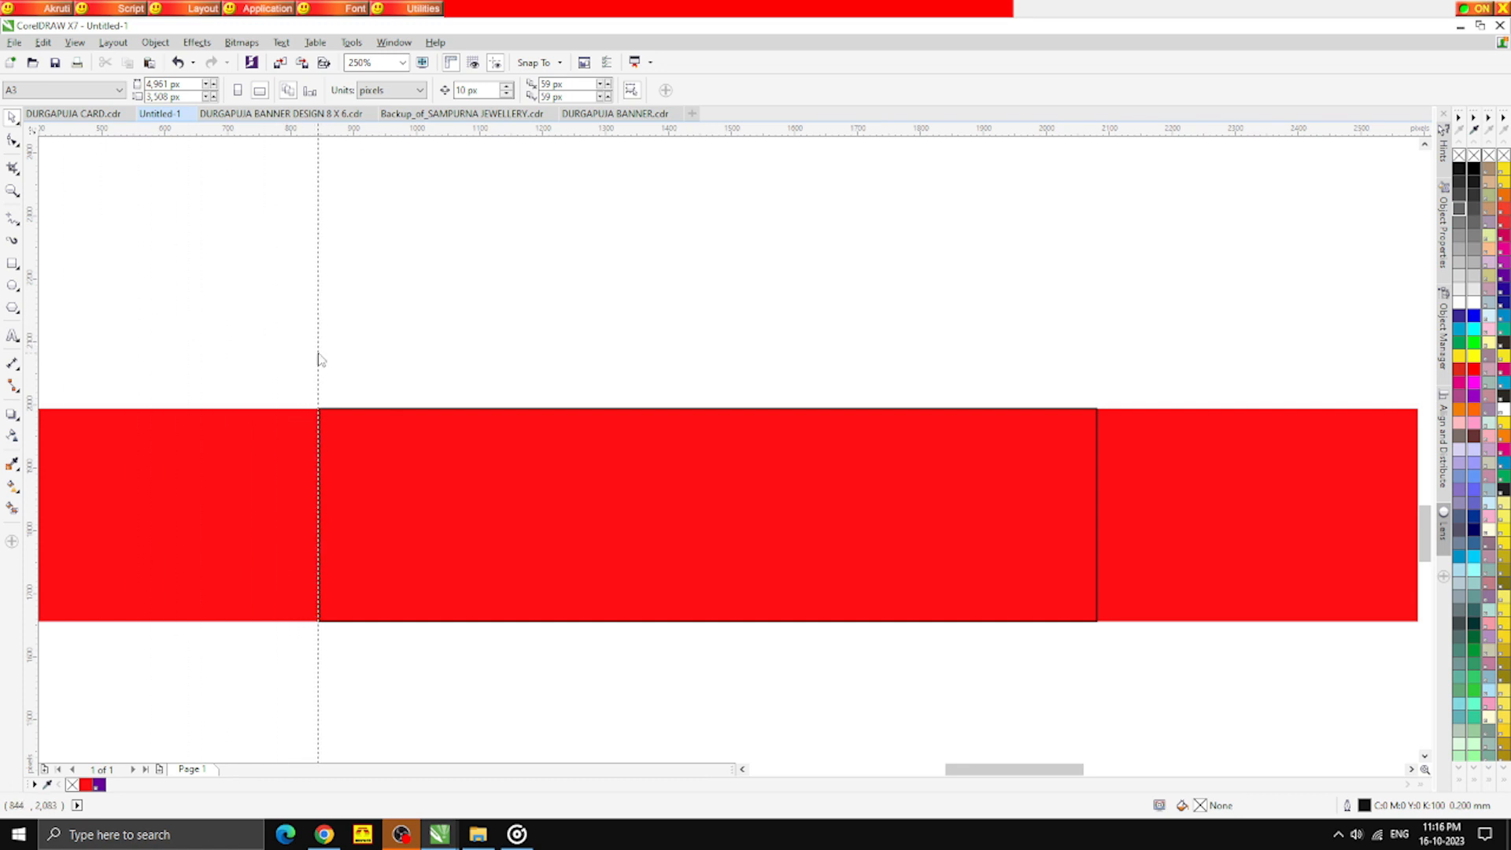
pyautogui.moveTo(31, 358); pyautogui.dragTo(1096, 377)
pyautogui.click(795, 533)
pyautogui.scroll(-2, 692, 472)
pyautogui.click(665, 425)
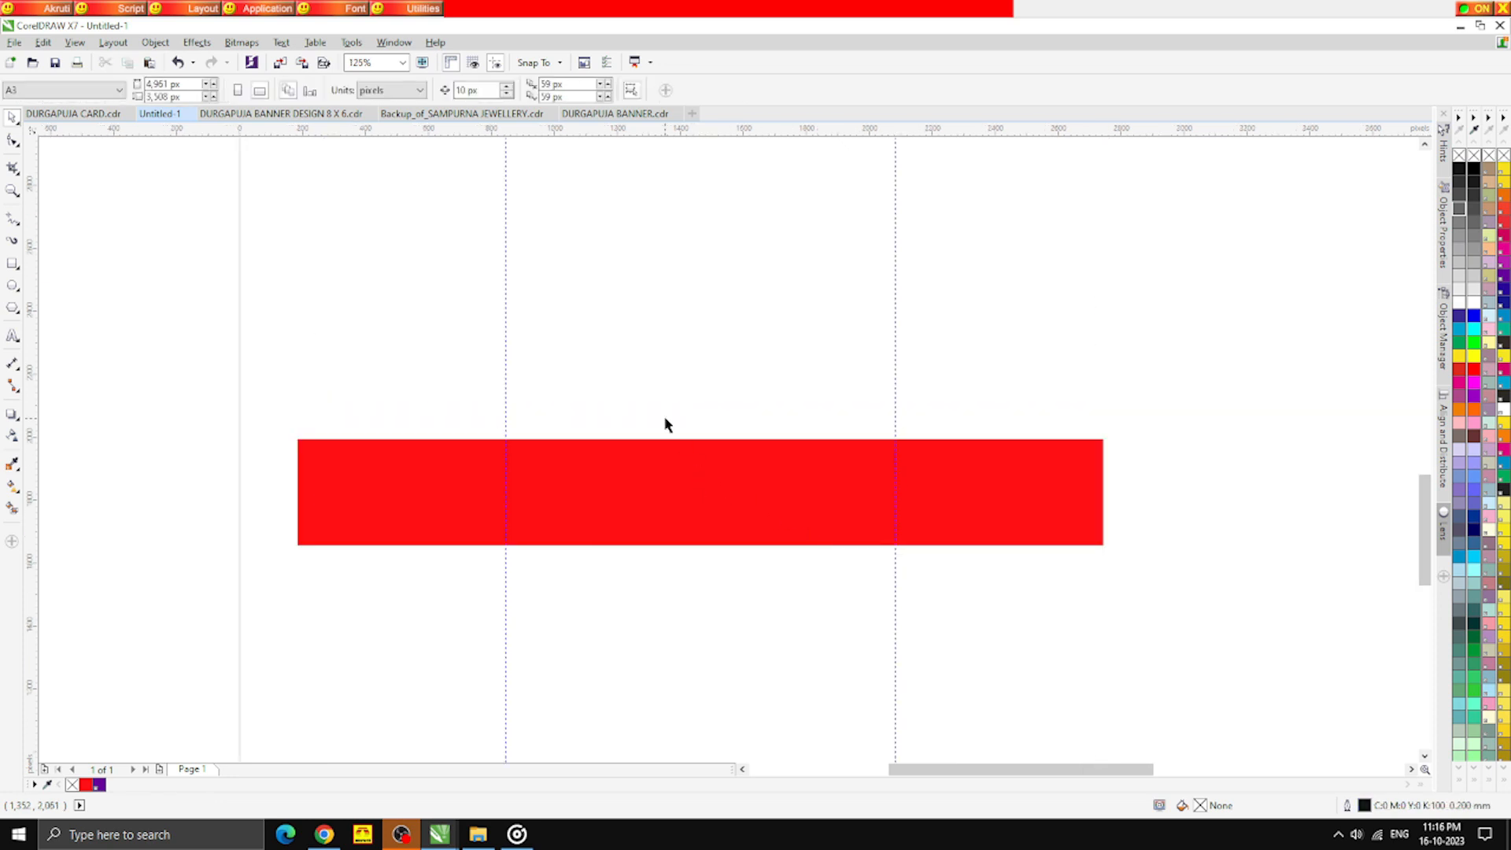
# Scale the film-strip image to about 632 × 422 px and position it in front of the red banner, flush with its left end
pyautogui.scroll(-1, 644, 445)
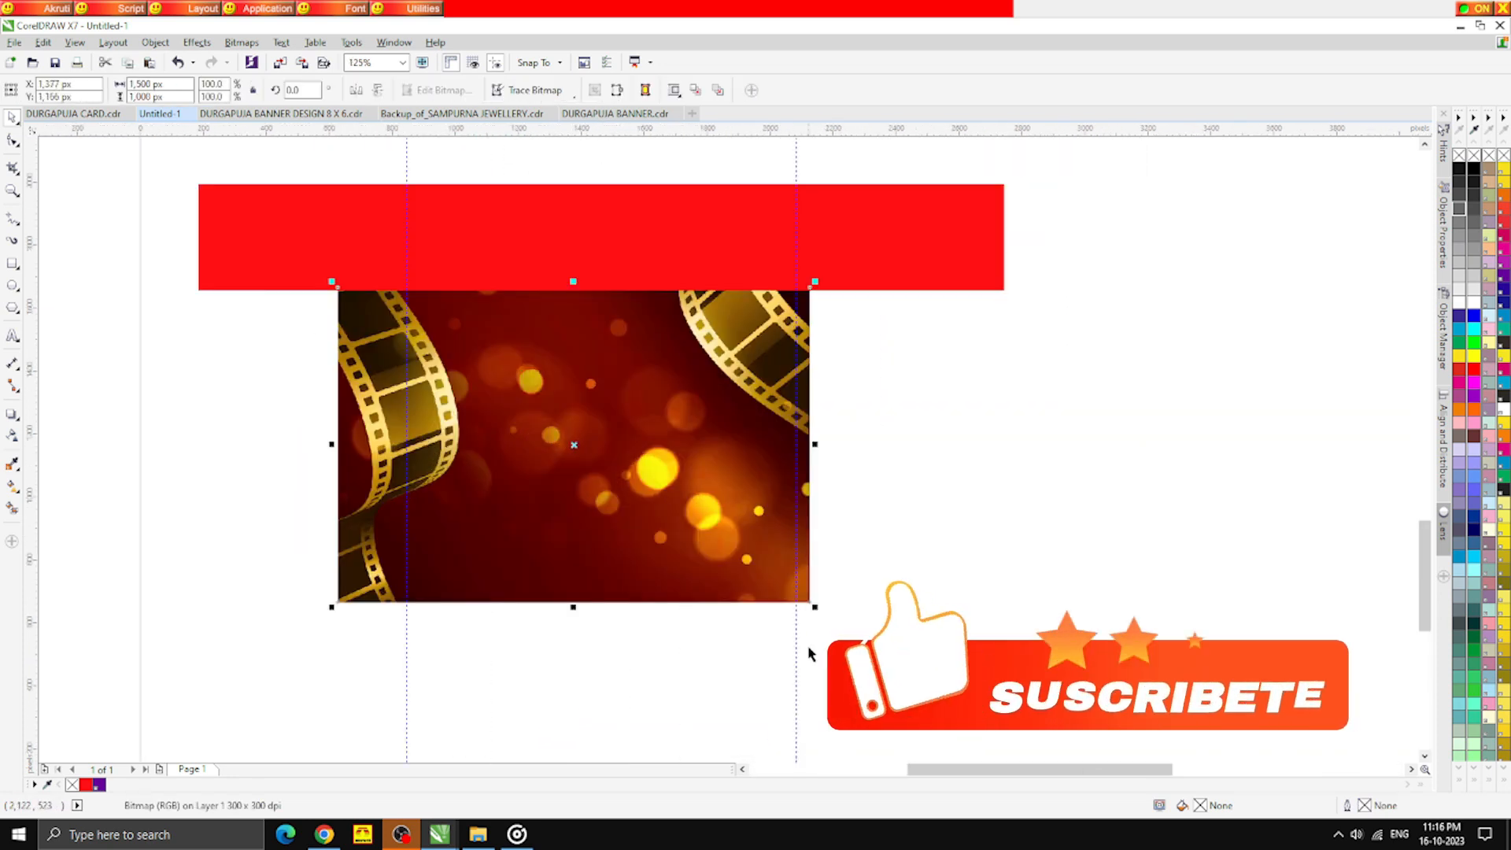
pyautogui.moveTo(814, 607); pyautogui.dragTo(388, 311)
pyautogui.scroll(1, 445, 312)
pyautogui.scroll(-1, 563, 441)
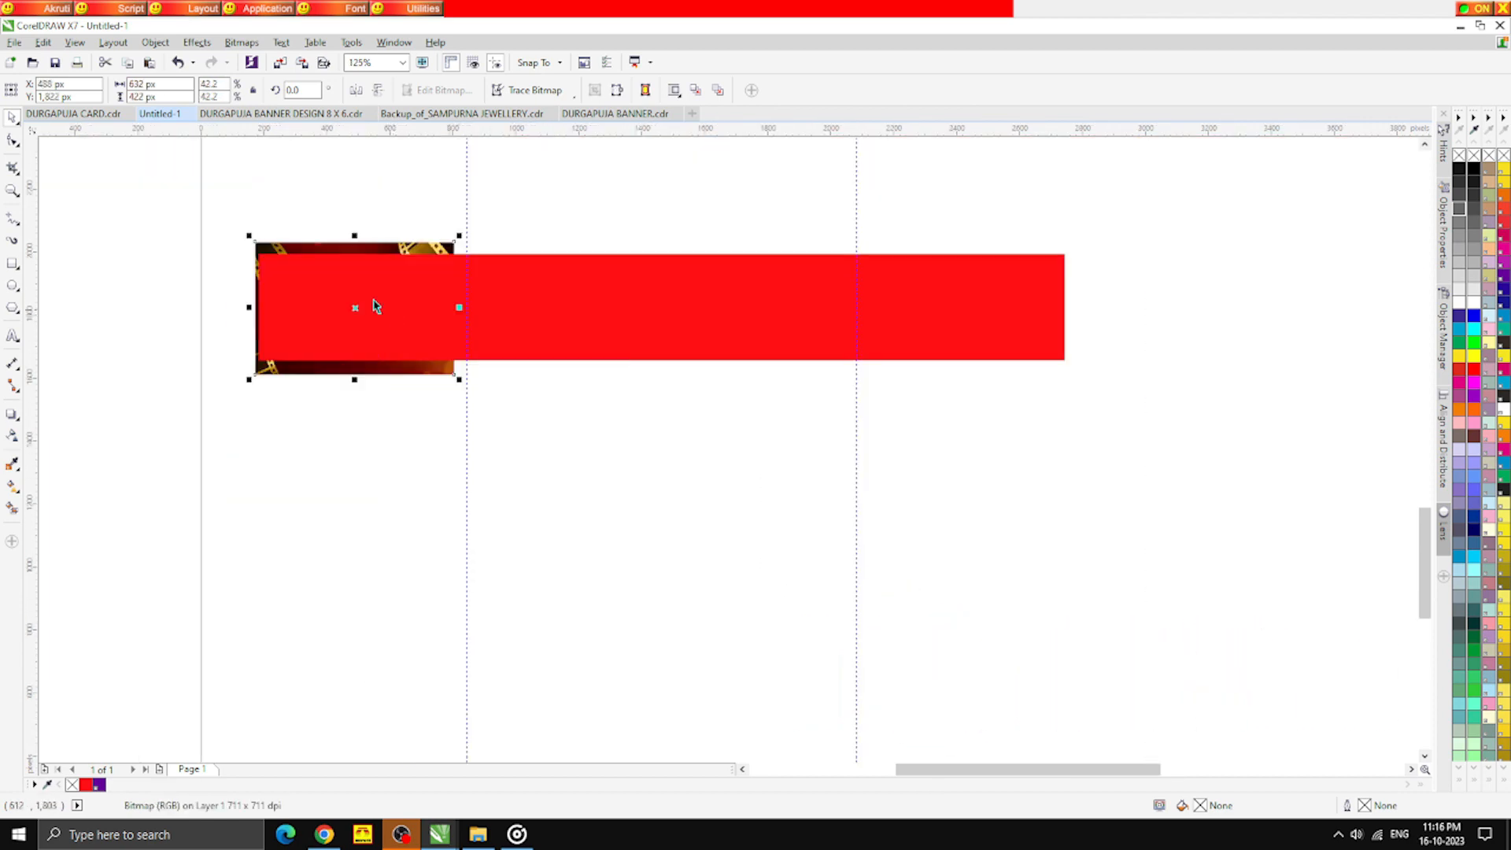
pyautogui.scroll(1, 319, 263)
pyautogui.hotkey('shift', 'pageup')
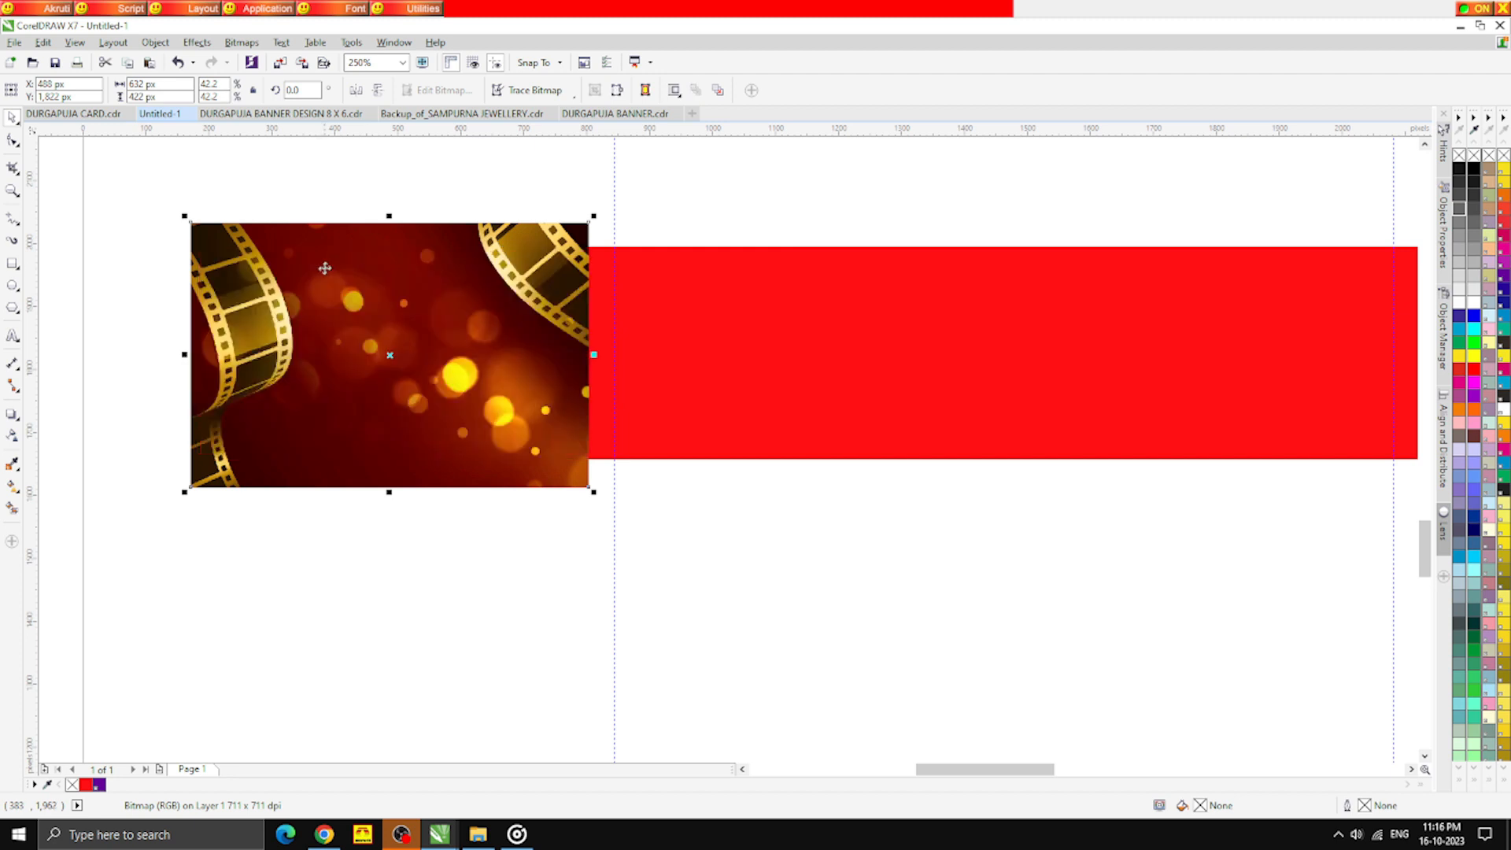
pyautogui.moveTo(331, 329)
pyautogui.mouseDown()
pyautogui.moveTo(403, 330)
pyautogui.moveTo(343, 329)
pyautogui.mouseUp()
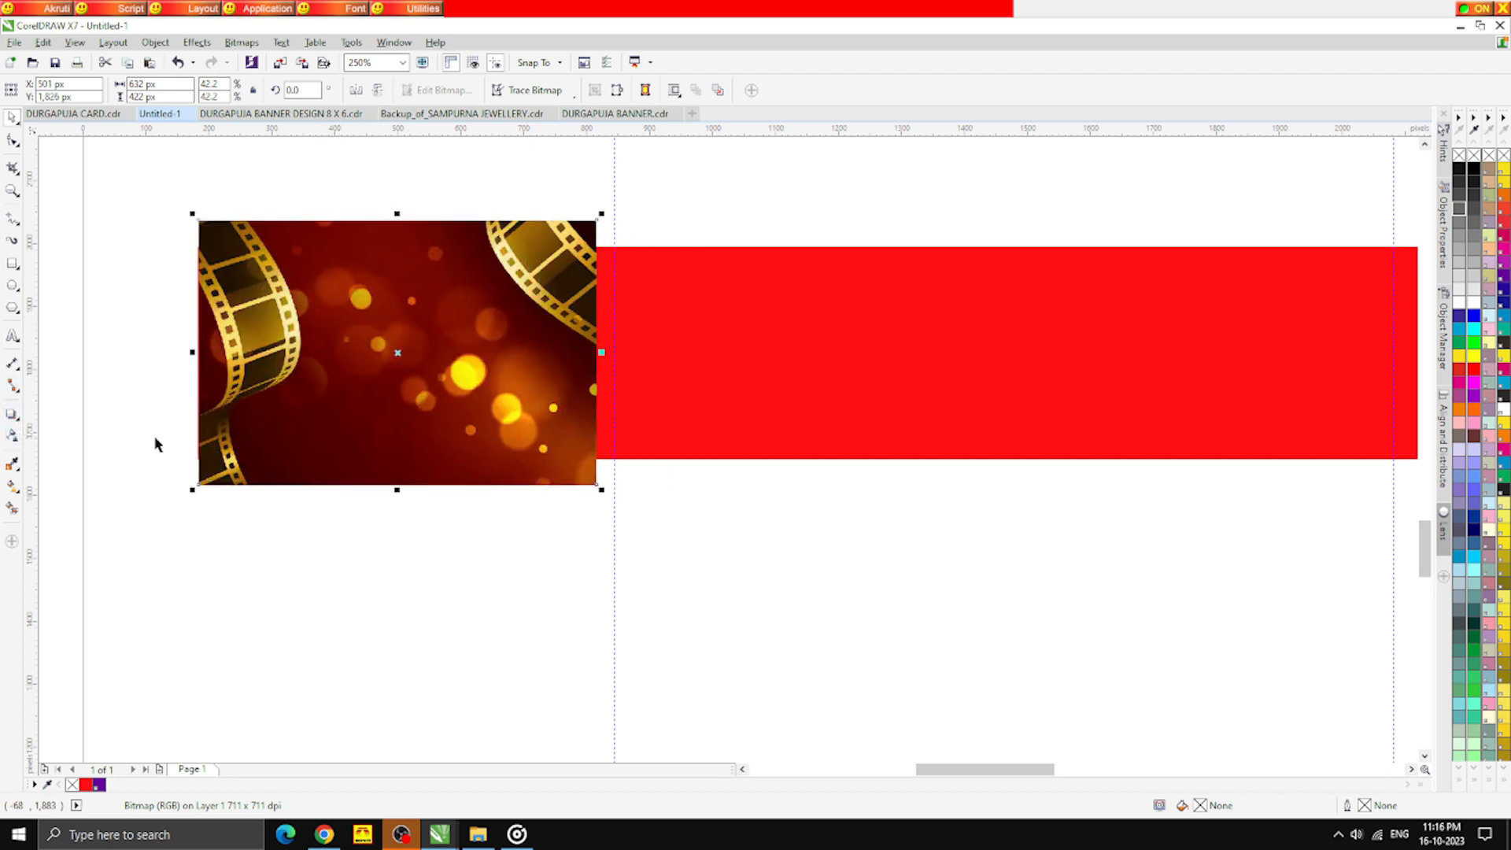
# Apply a linear transparency to the film-strip image, fading it out toward its right edge
pyautogui.click(394, 376)
pyautogui.click(12, 435)
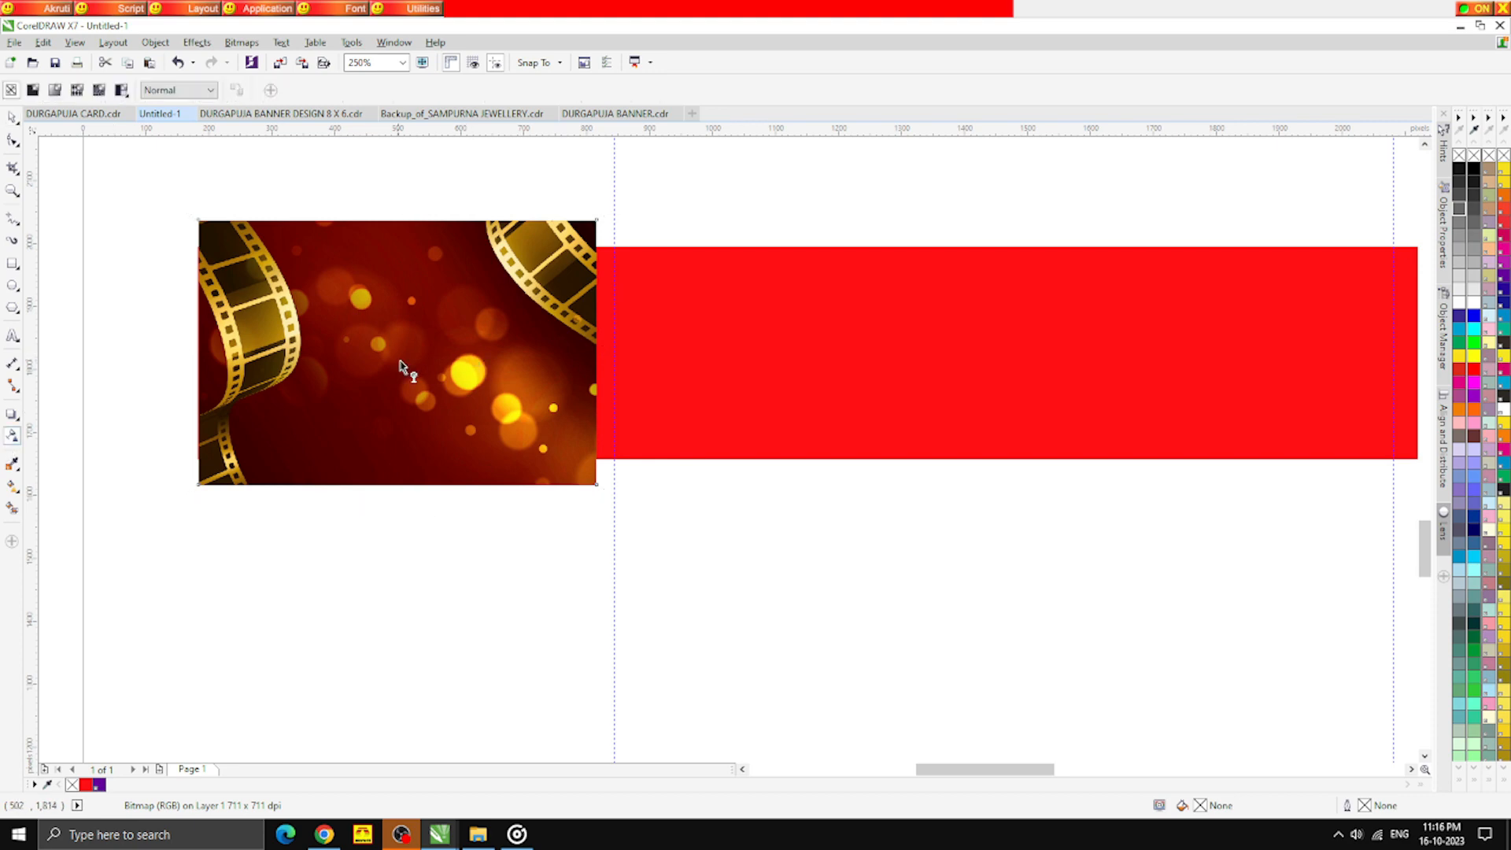
pyautogui.moveTo(399, 364); pyautogui.dragTo(575, 360)
pyautogui.click(12, 117)
pyautogui.click(100, 300)
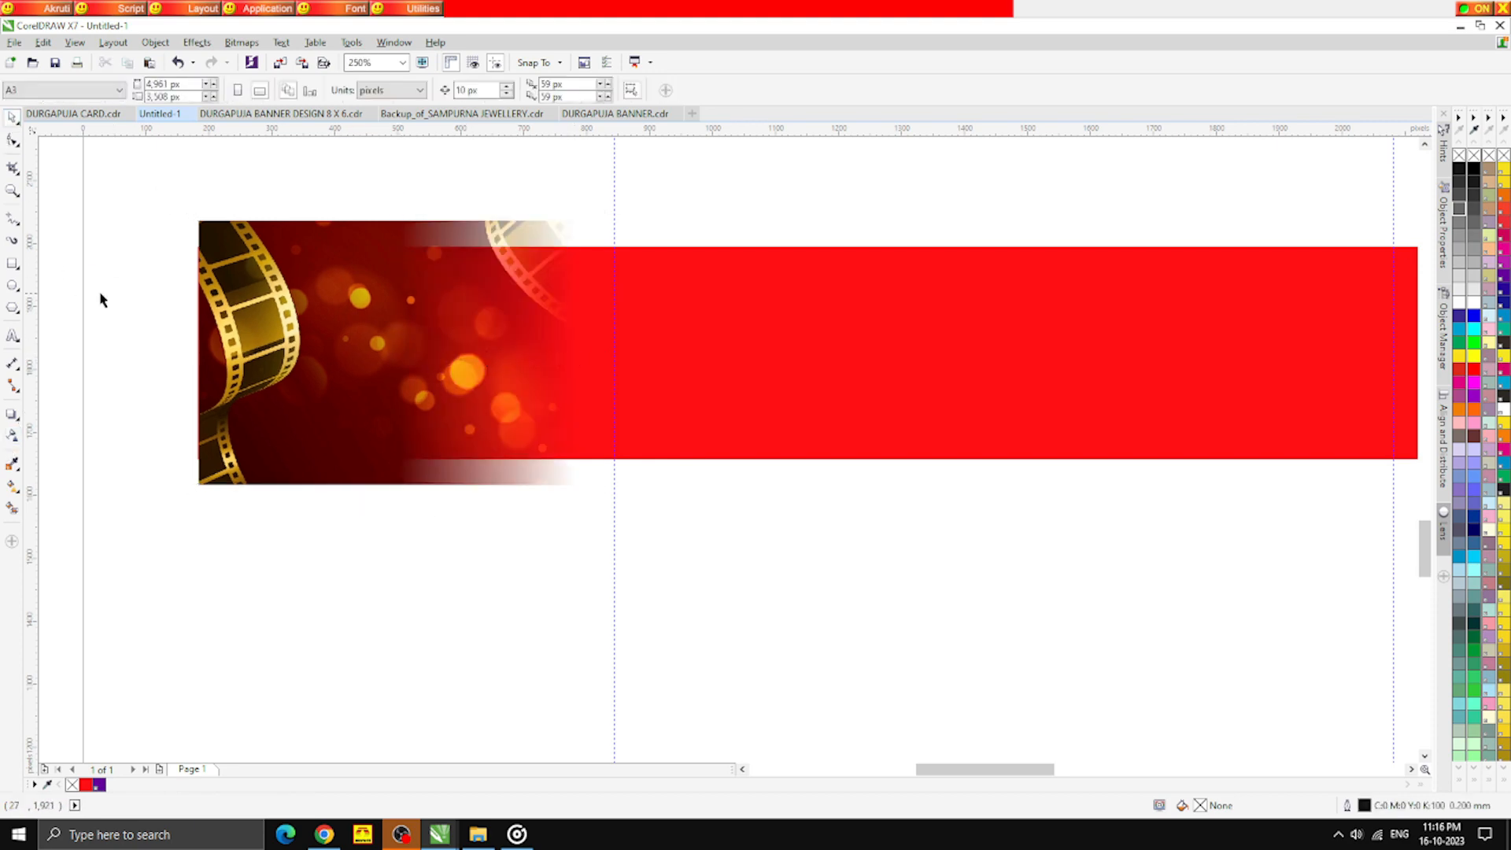
# Place the faded film-strip image inside the red rectangle as a PowerClip
pyautogui.scroll(-1, 275, 270)
pyautogui.moveTo(277, 272); pyautogui.dragTo(566, 272)
pyautogui.hotkey('ctrl', 'z')
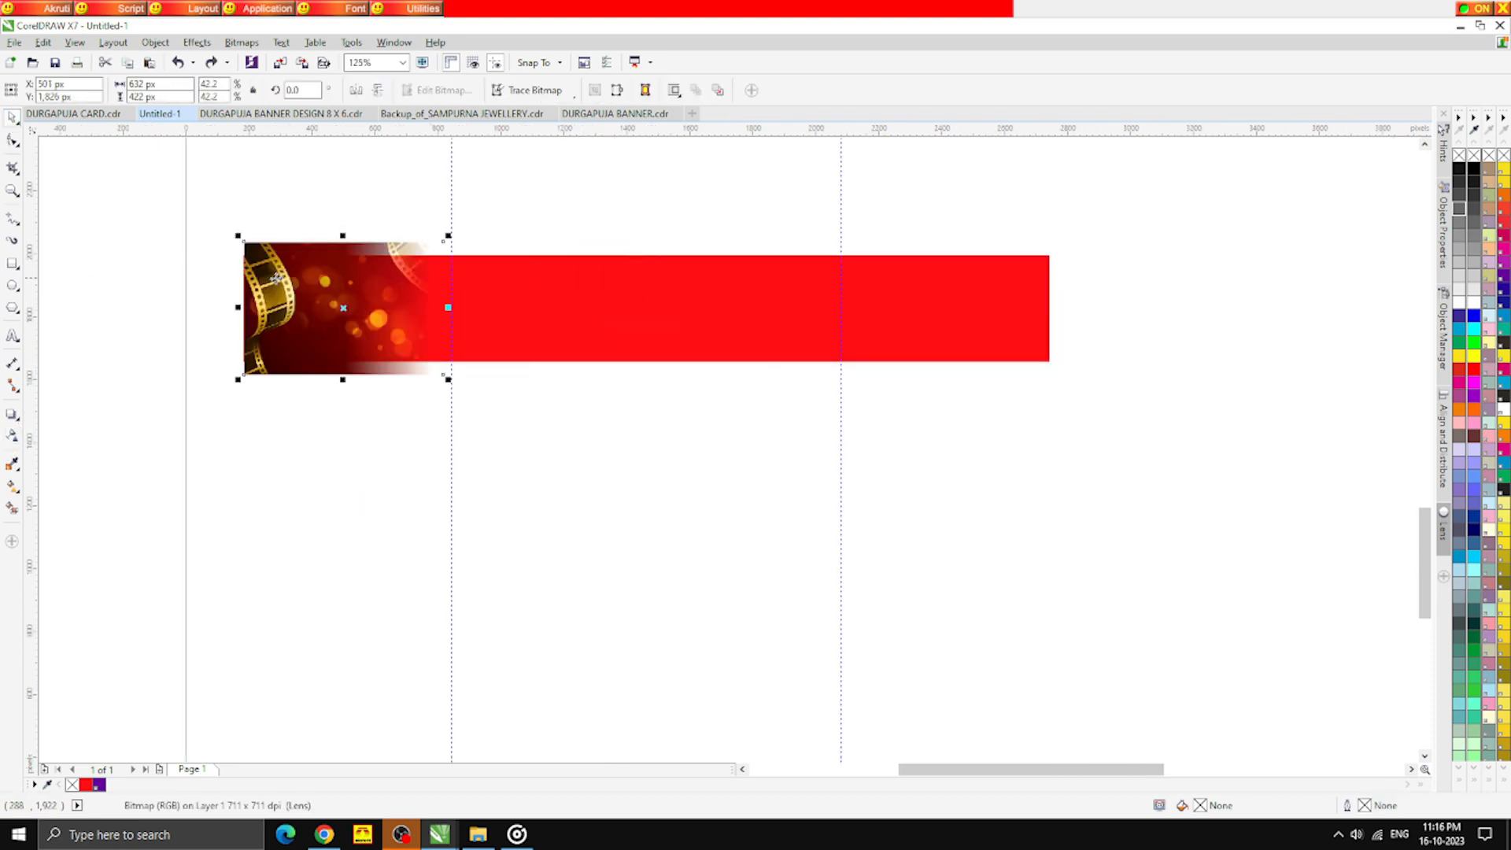
pyautogui.rightClick(277, 281)
pyautogui.click(331, 289)
pyautogui.click(499, 290)
pyautogui.click(566, 425)
pyautogui.click(475, 341)
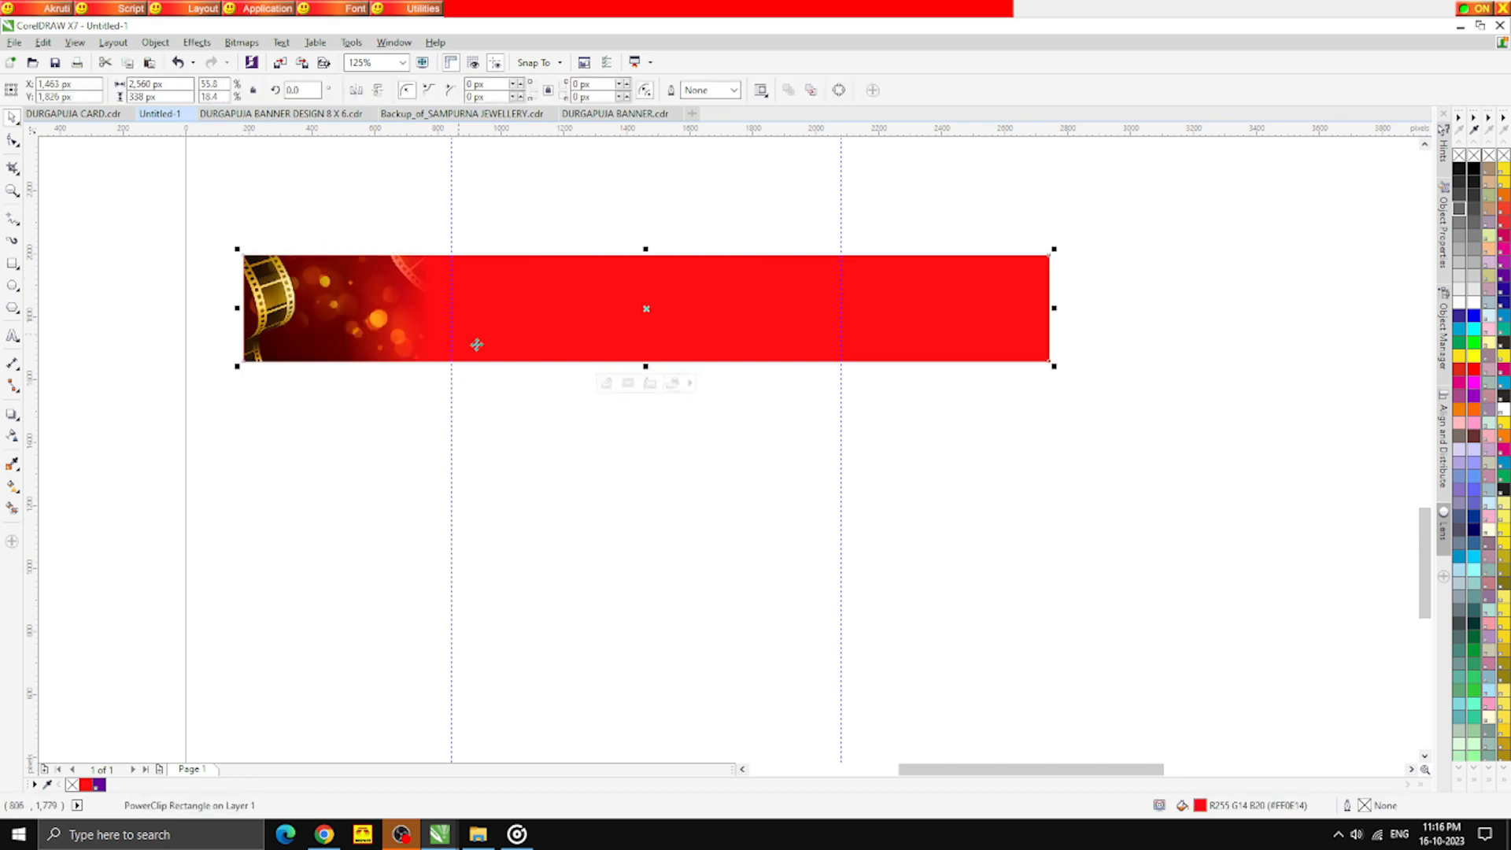
# Edit the PowerClip contents to add a horizontally mirrored copy of the film-strip image at the banner's right end
pyautogui.click(606, 383)
pyautogui.moveTo(358, 324); pyautogui.dragTo(983, 316)
pyautogui.click(354, 90)
pyautogui.click(643, 383)
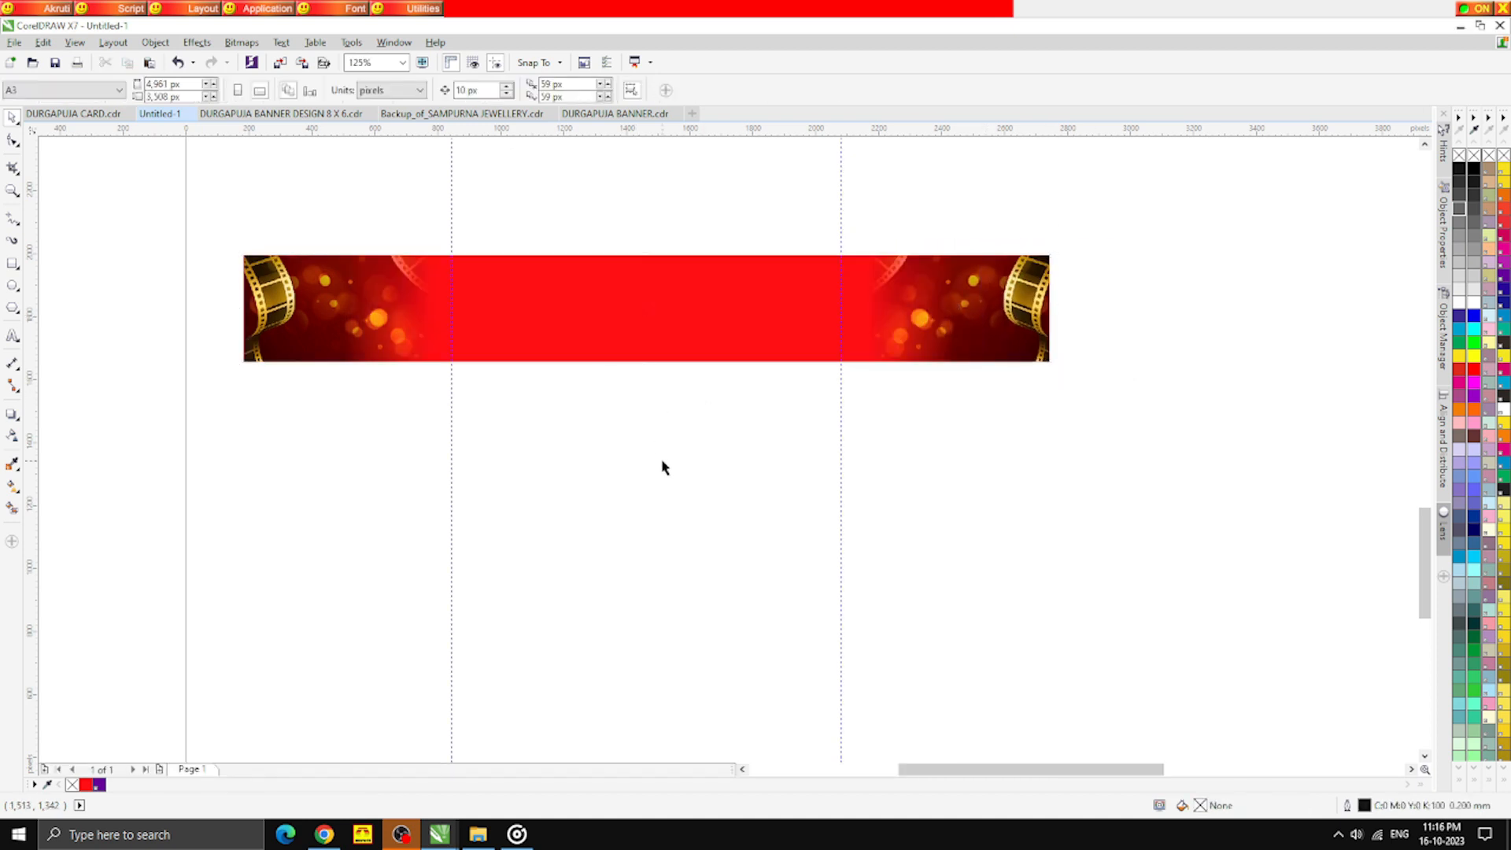
# Place a vertical guideline through the banner's horizontal centre
pyautogui.scroll(-1, 570, 383)
pyautogui.scroll(1, 611, 344)
pyautogui.click(611, 342)
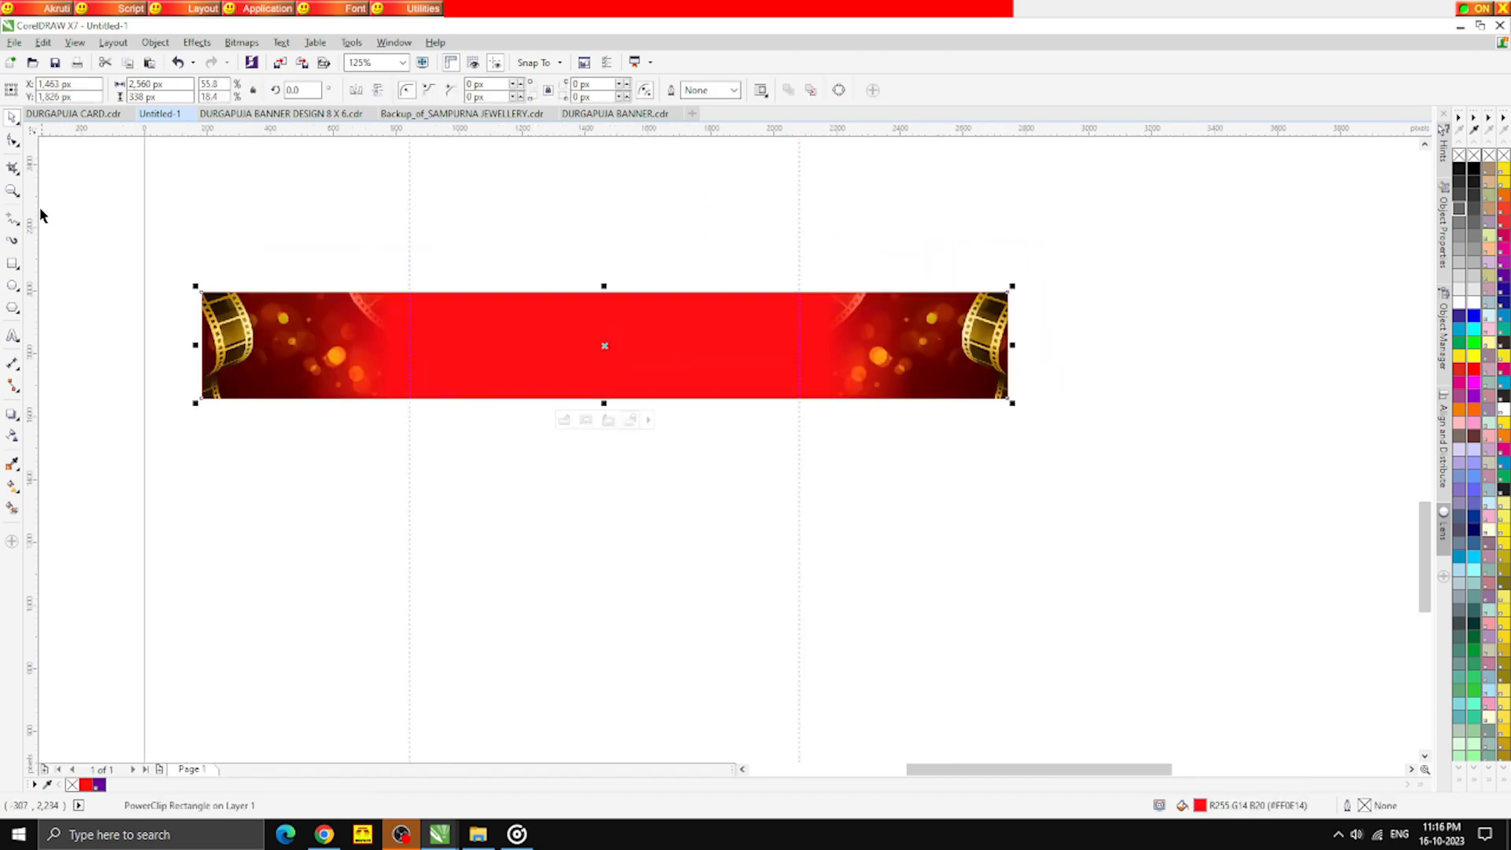
pyautogui.moveTo(602, 308); pyautogui.dragTo(605, 307)
pyautogui.click(706, 472)
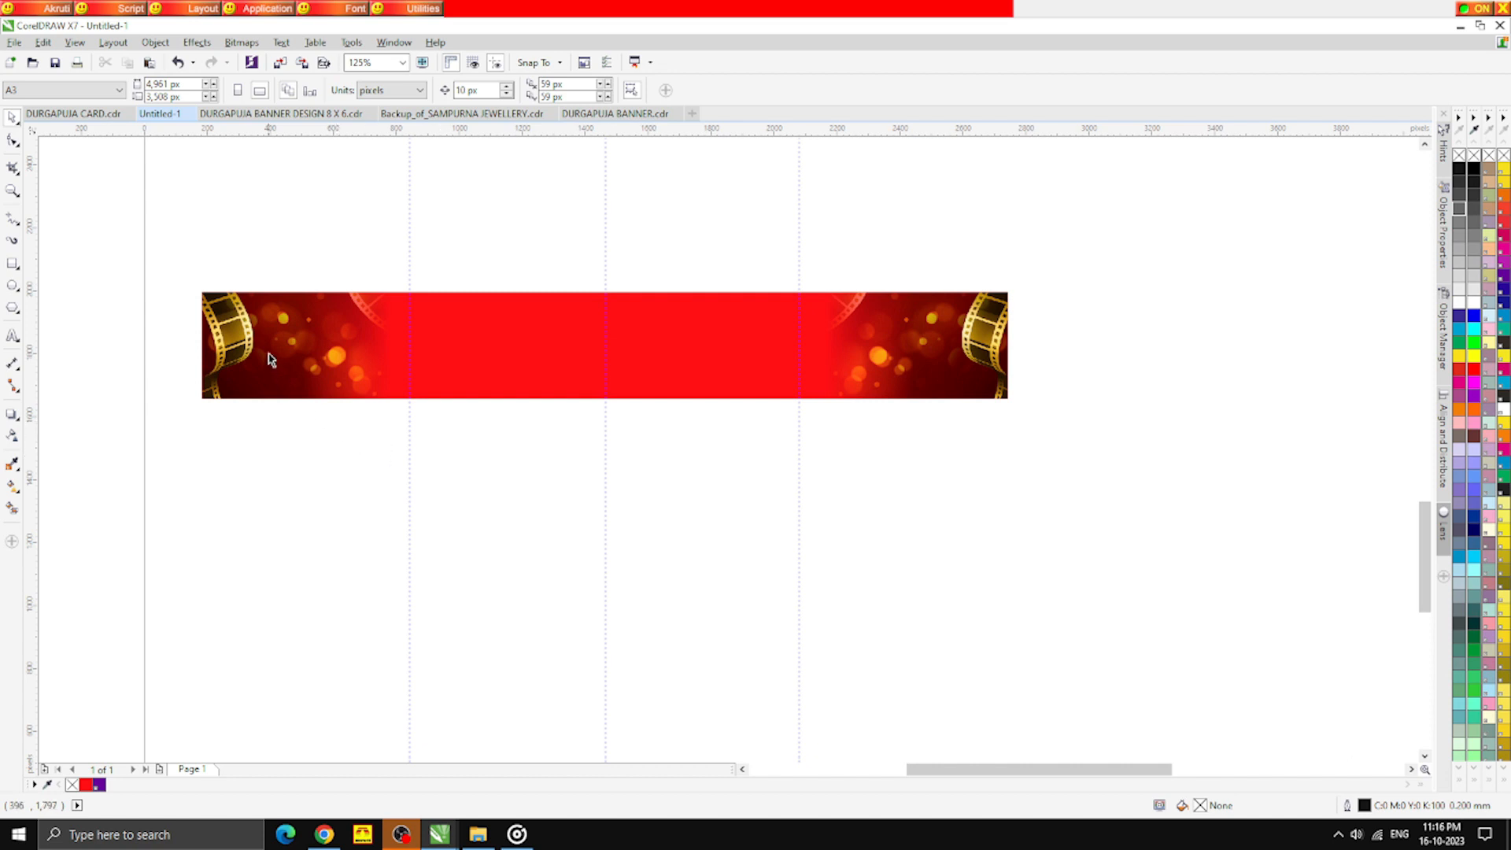
# Draw an ellipse about 568 × 374 px across the banner's lower-left edge and duplicate it slightly up and to the left
pyautogui.scroll(2, 268, 359)
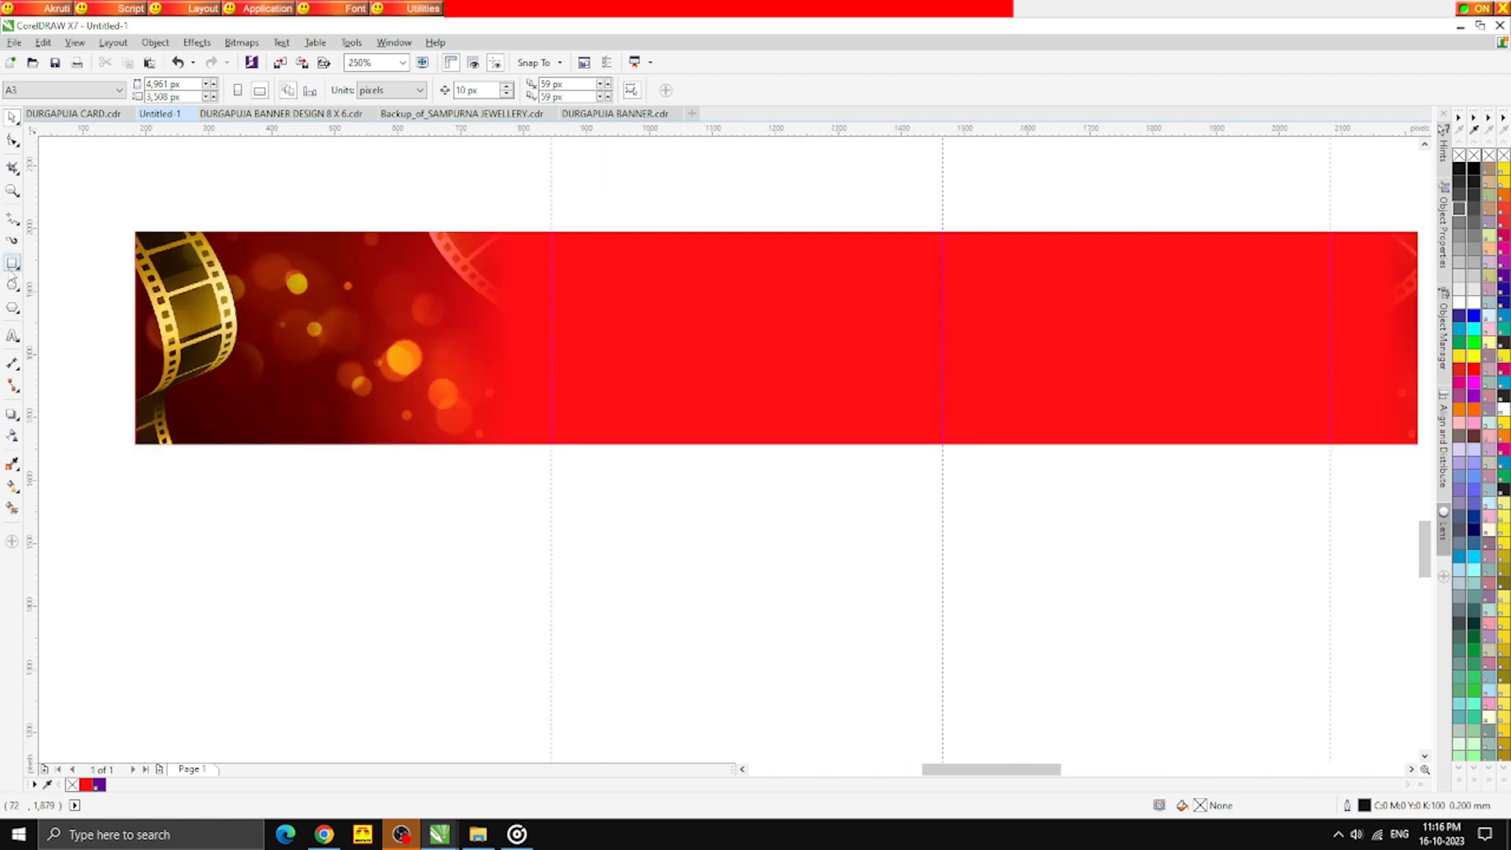
pyautogui.click(13, 285)
pyautogui.moveTo(540, 606); pyautogui.dragTo(178, 365)
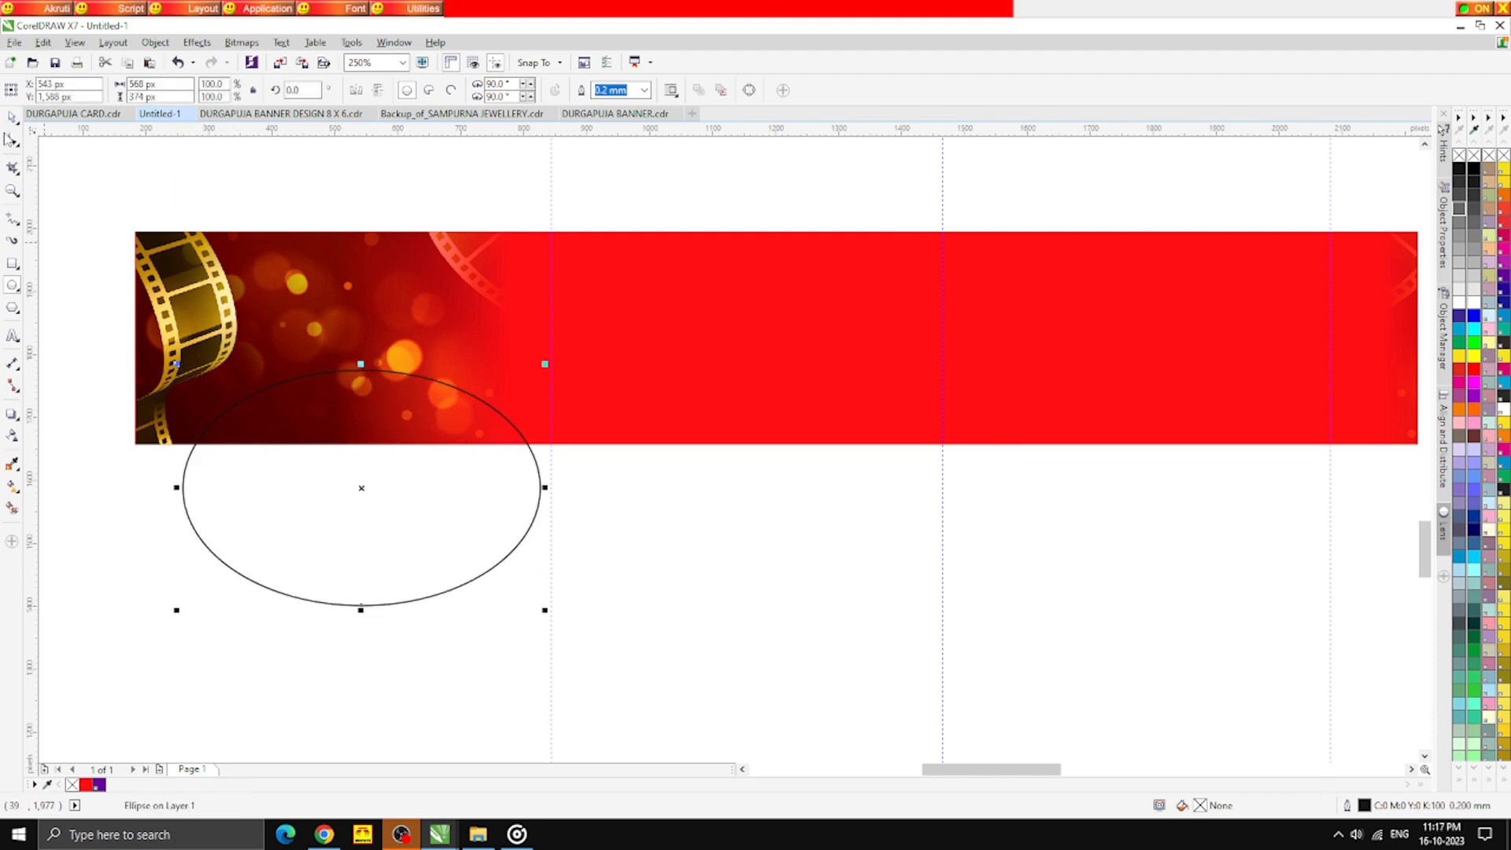
pyautogui.click(13, 116)
pyautogui.click(280, 495)
pyautogui.moveTo(283, 482); pyautogui.dragTo(274, 470)
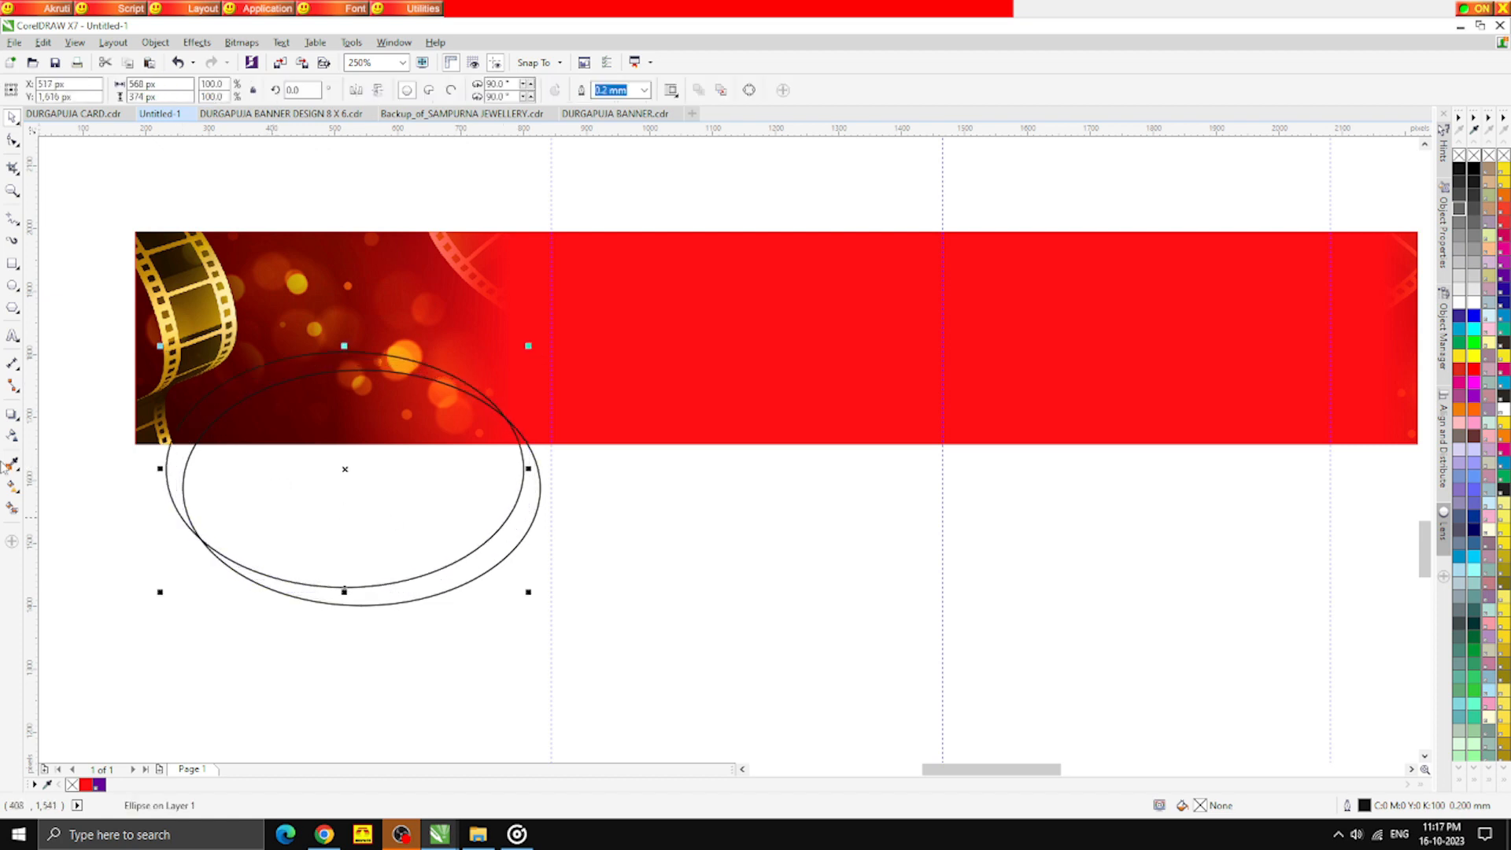
# Use Smart Fill to create blue-grey shapes (C40 M20 Y0 K40) where the two ellipses overlap the banner
pyautogui.click(13, 508)
pyautogui.click(286, 394)
pyautogui.click(275, 383)
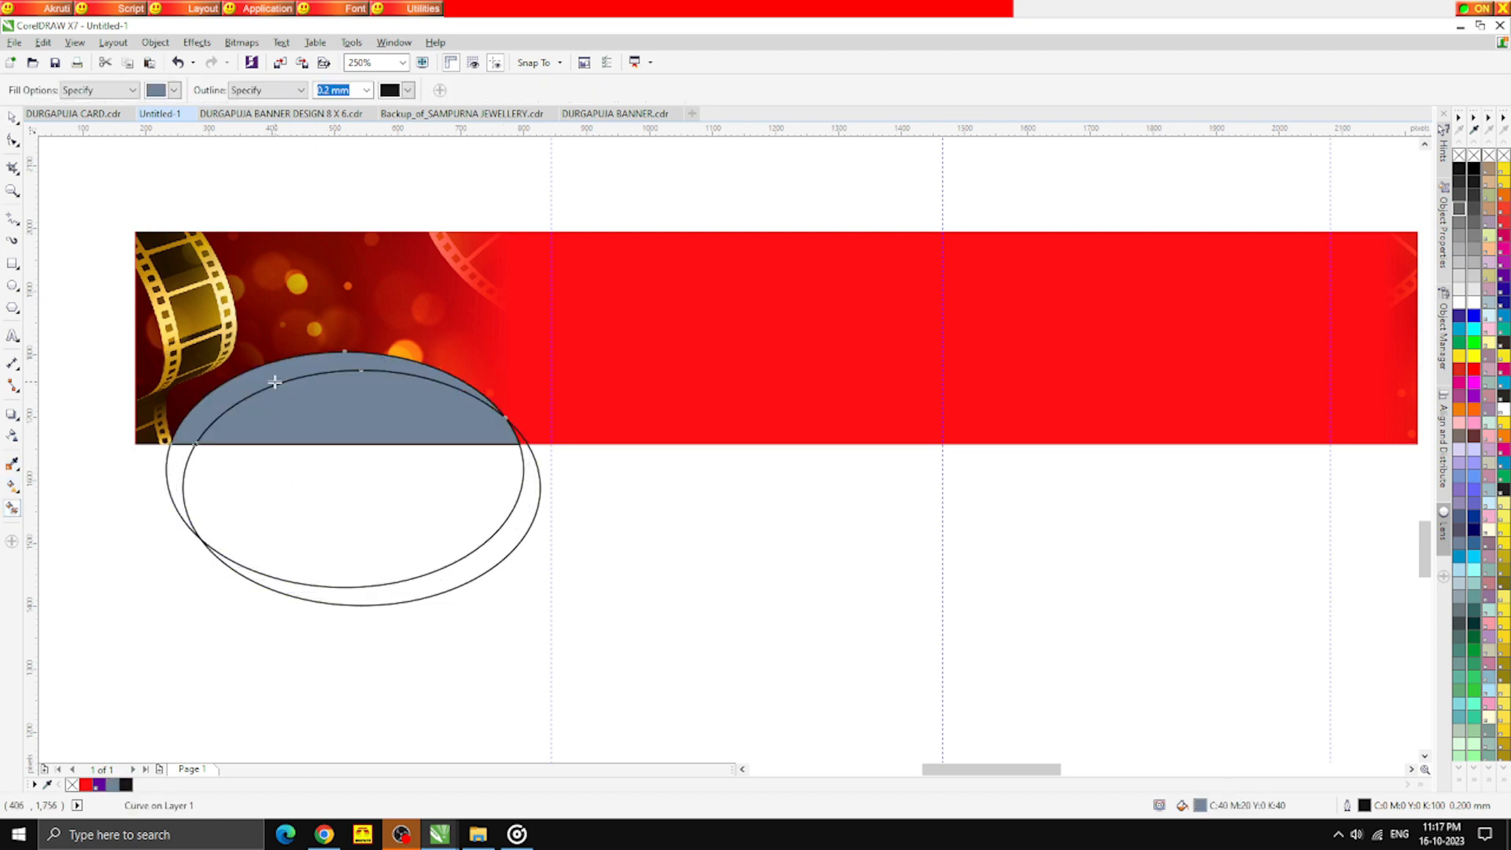
# Delete the two construction ellipses that extend below the banner's lower edge
pyautogui.click(12, 117)
pyautogui.click(301, 544)
pyautogui.click(302, 545)
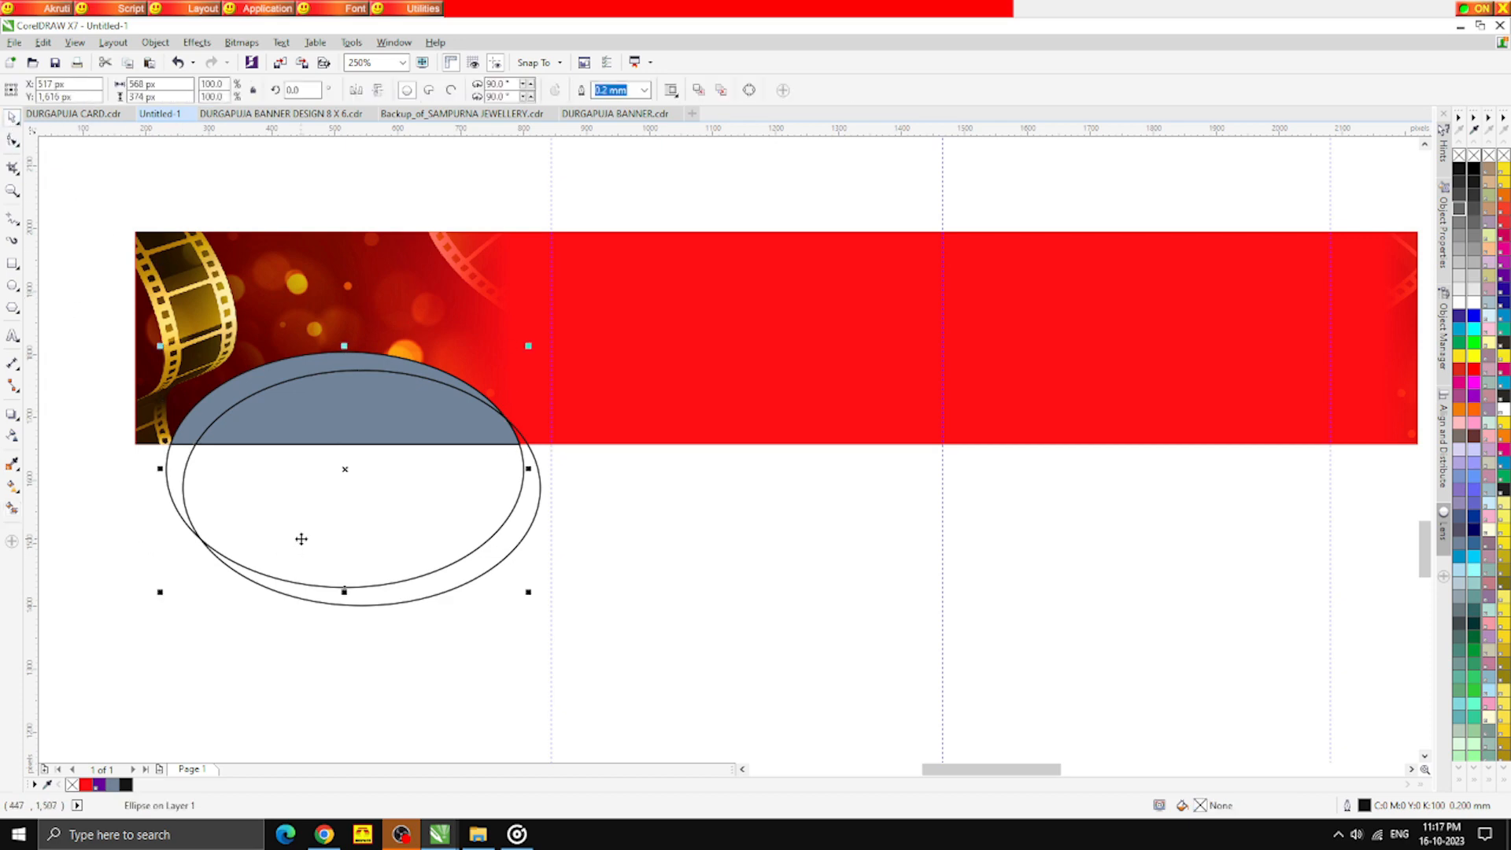
pyautogui.press('Delete')
# Fill the inner curved shape with PANTONE Violet C and the outer crescent with yellow (R255 G255 B0), both without outlines
pyautogui.click(296, 431)
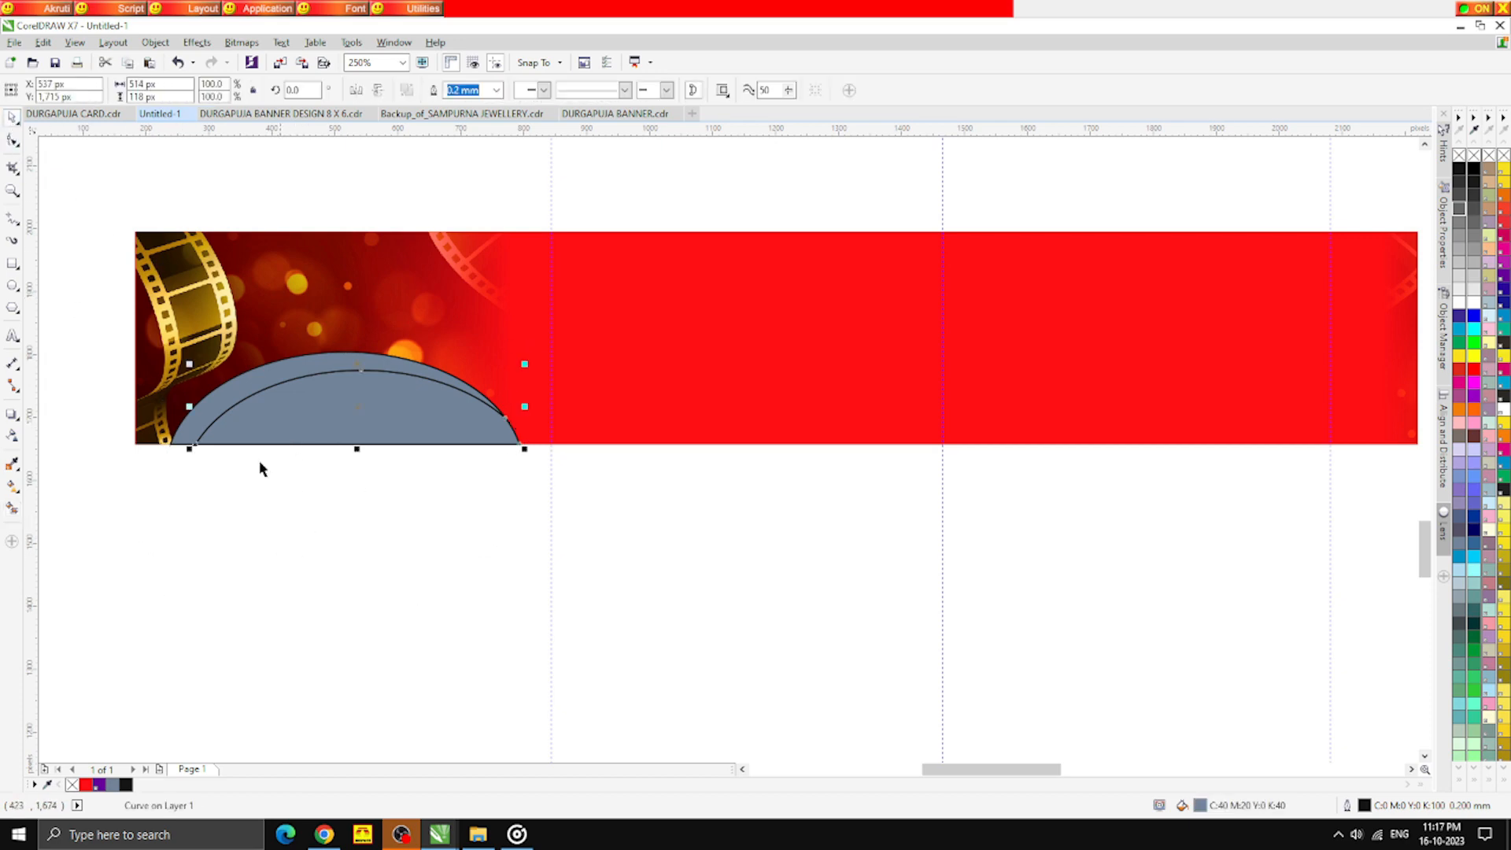
pyautogui.click(99, 786)
pyautogui.click(85, 708)
pyautogui.click(217, 413)
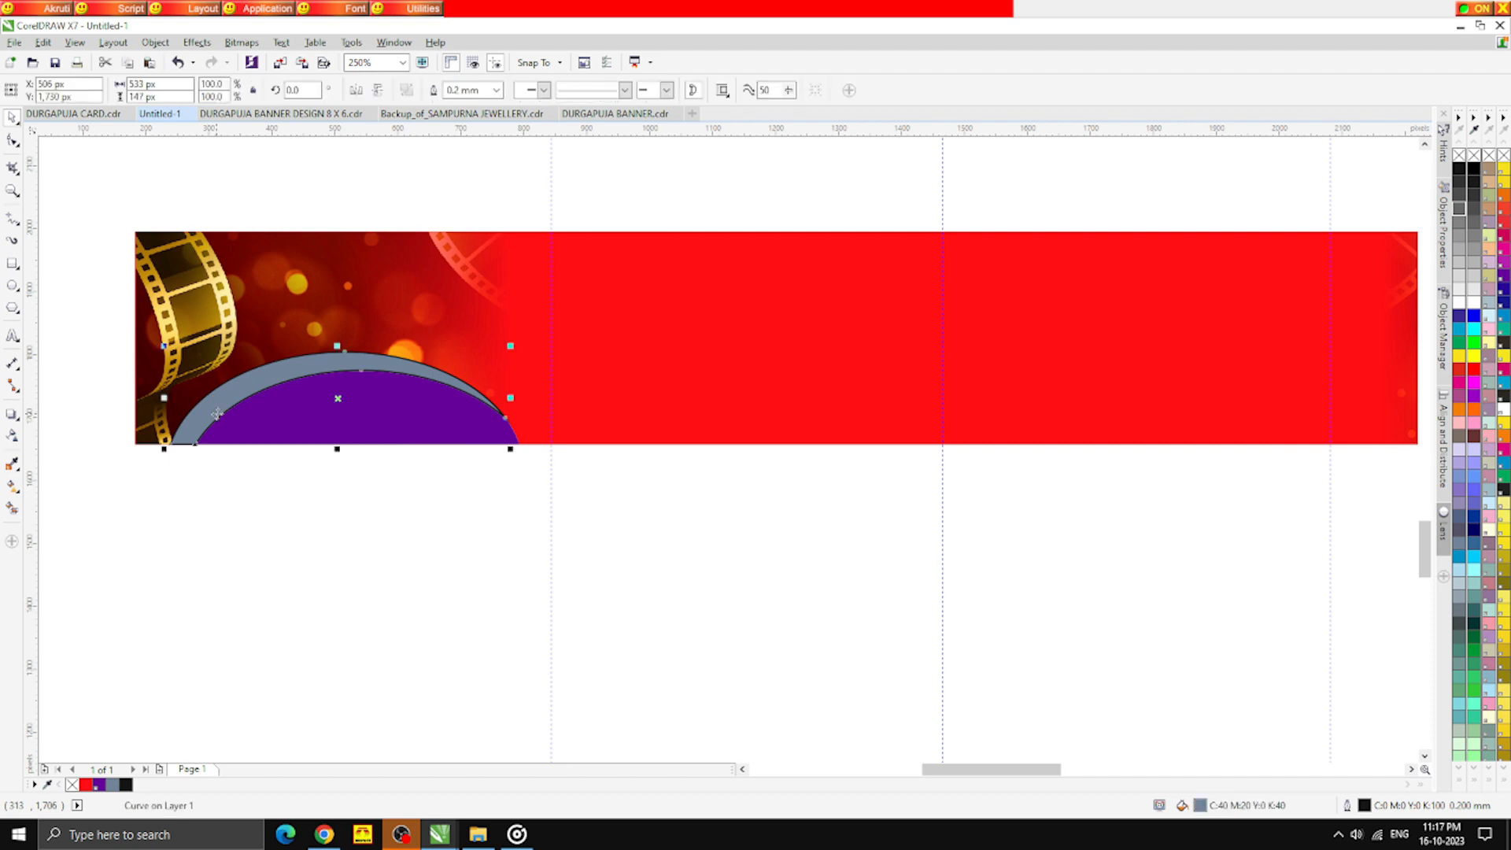
pyautogui.click(1474, 355)
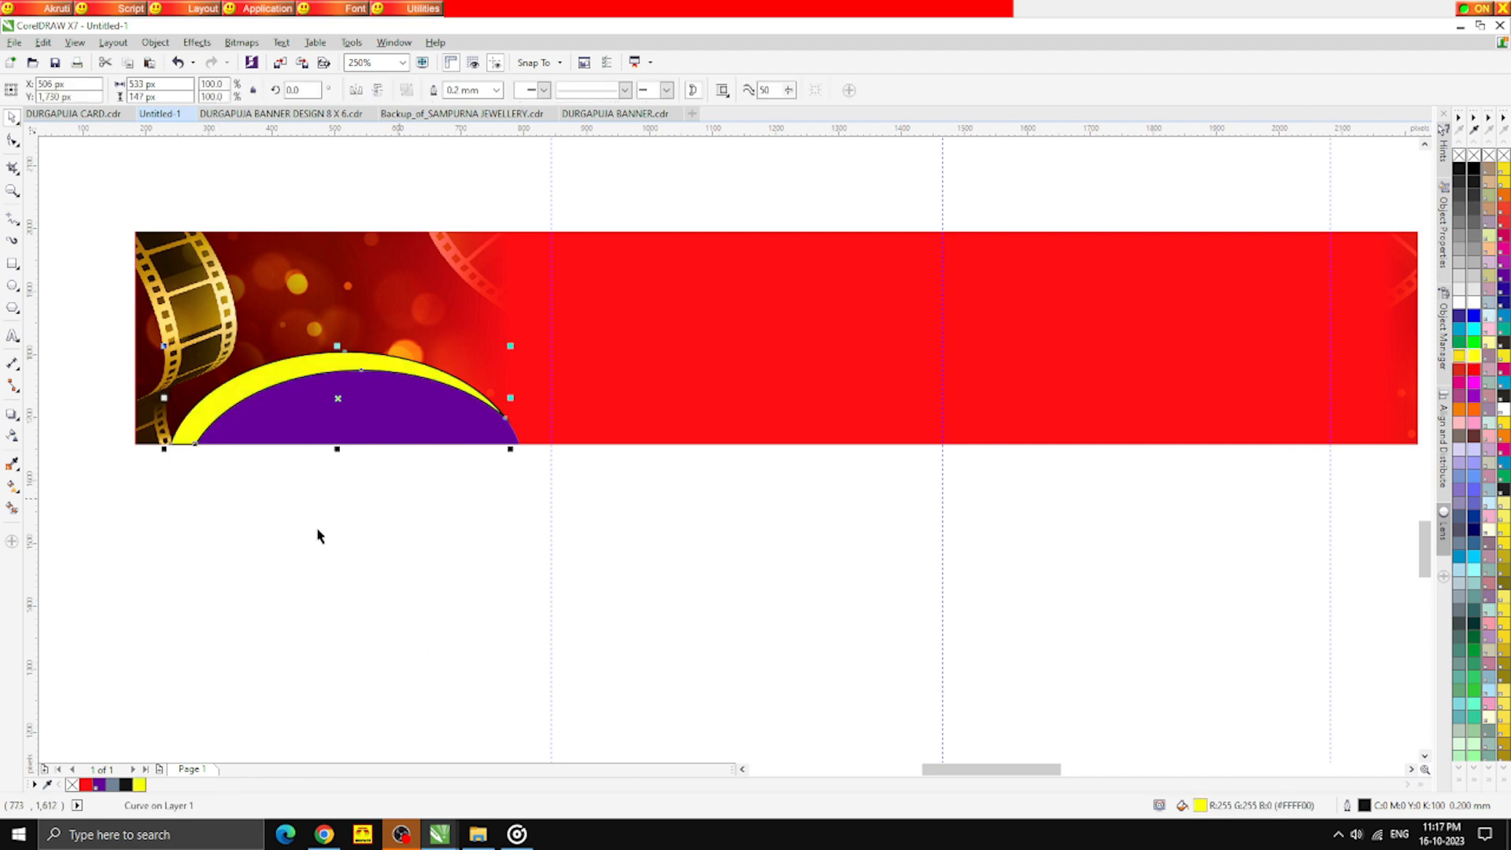
pyautogui.click(410, 505)
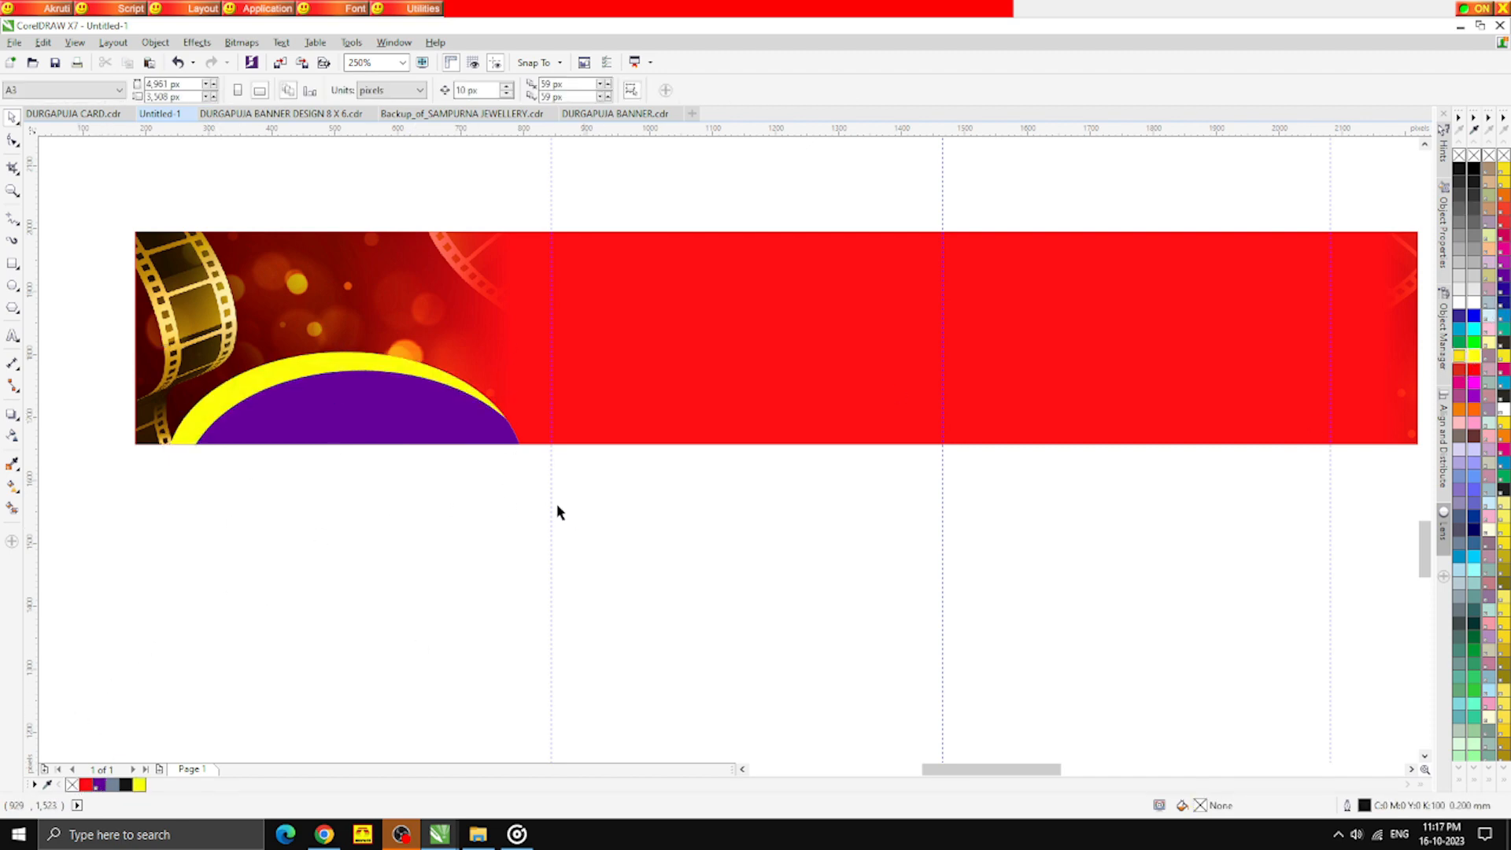
# Select both curved shapes and reduce their height to 86%, keeping them on the banner's lower edge
pyautogui.moveTo(593, 523); pyautogui.dragTo(149, 320)
pyautogui.scroll(2, 347, 371)
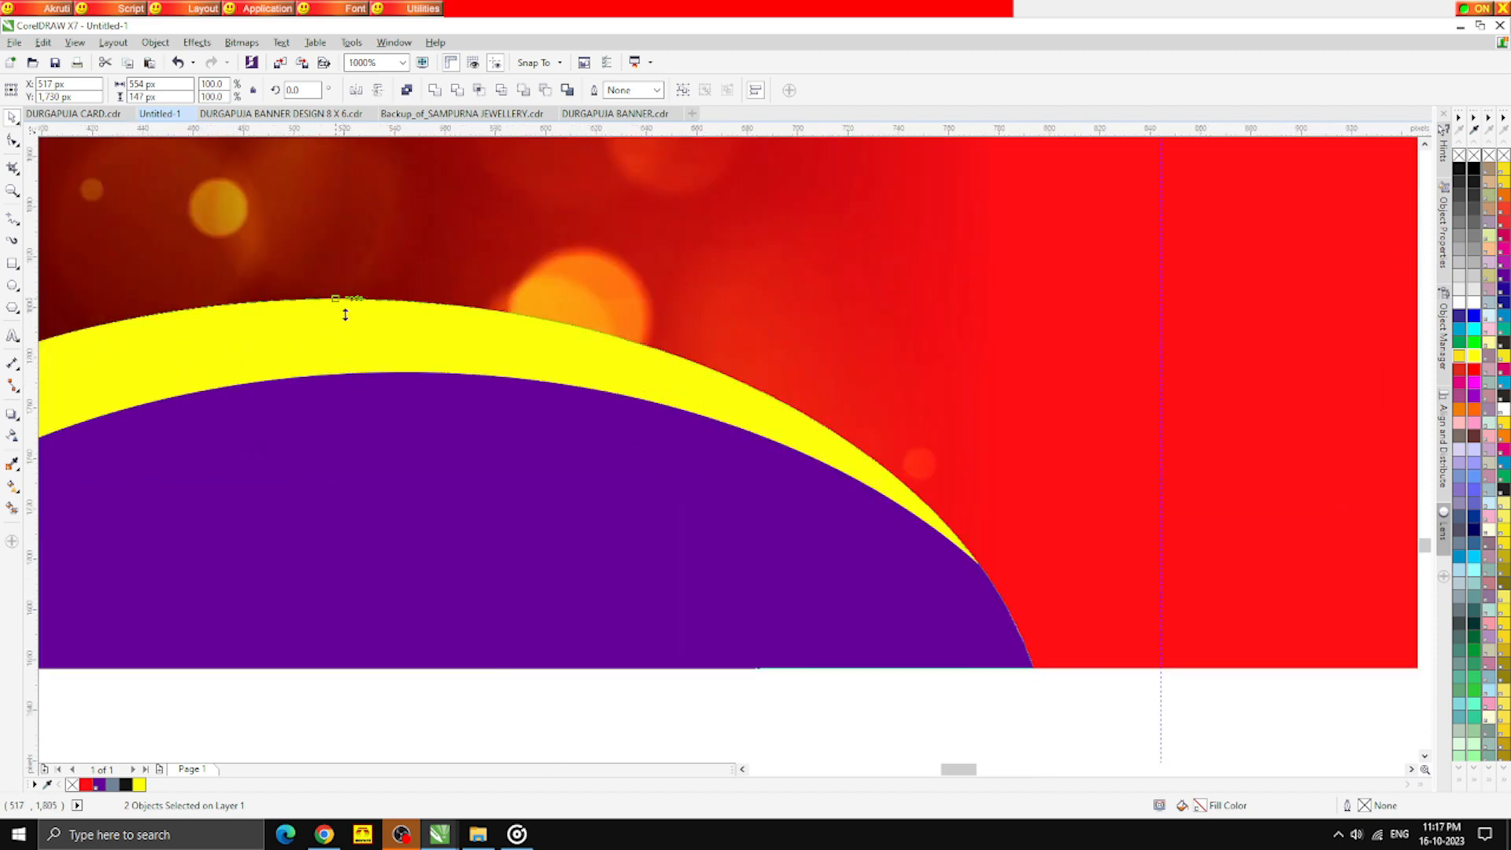
pyautogui.scroll(-1, 442, 587)
pyautogui.click(414, 447)
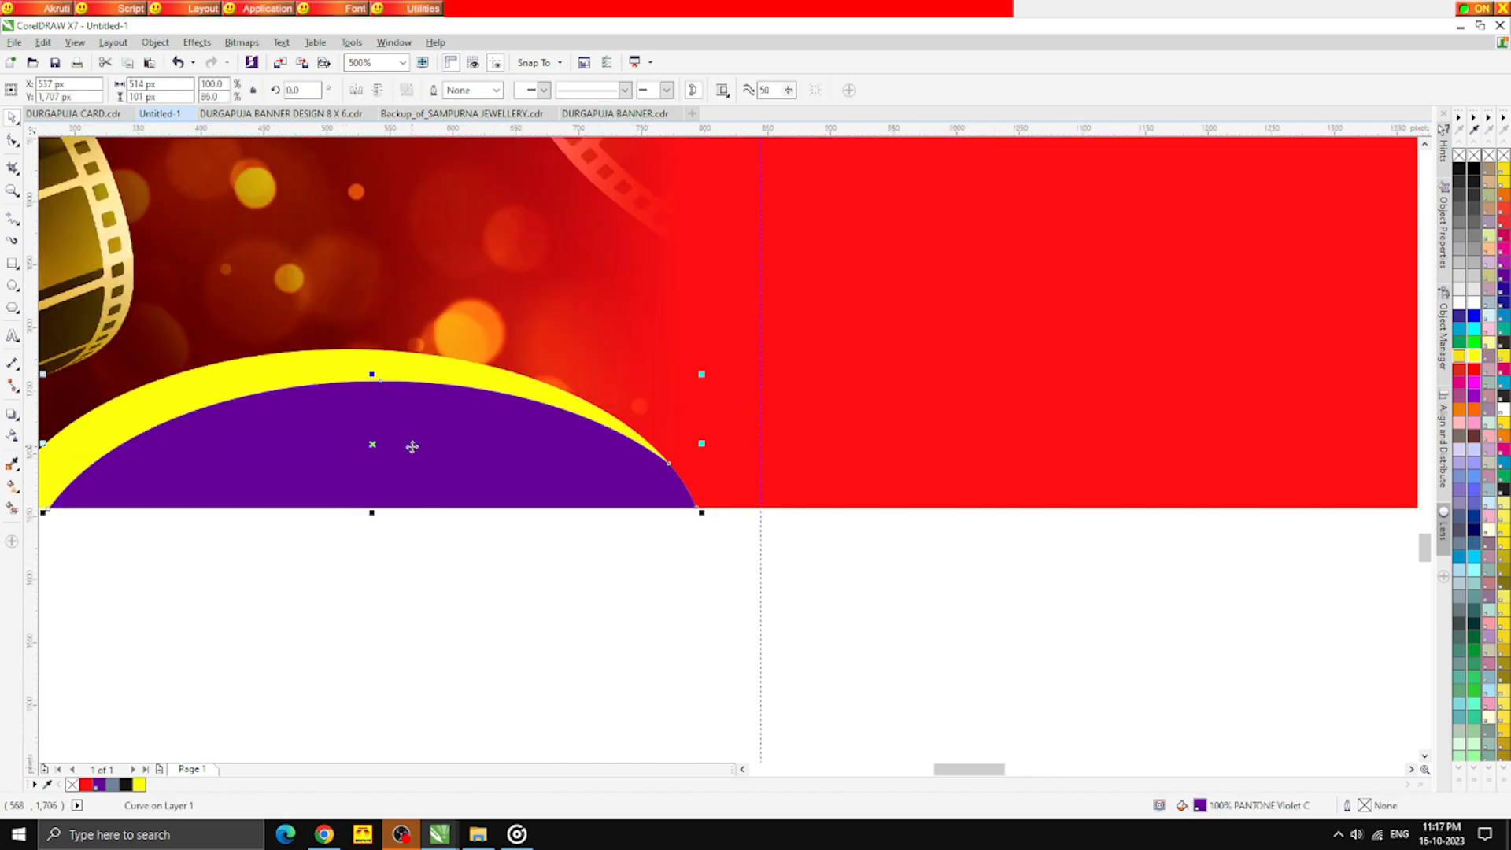
pyautogui.scroll(-1, 413, 446)
pyautogui.click(439, 543)
# Nudge the yellow crescent about 10 px right and 10 px down, and shift the violet shape slightly left
pyautogui.click(325, 426)
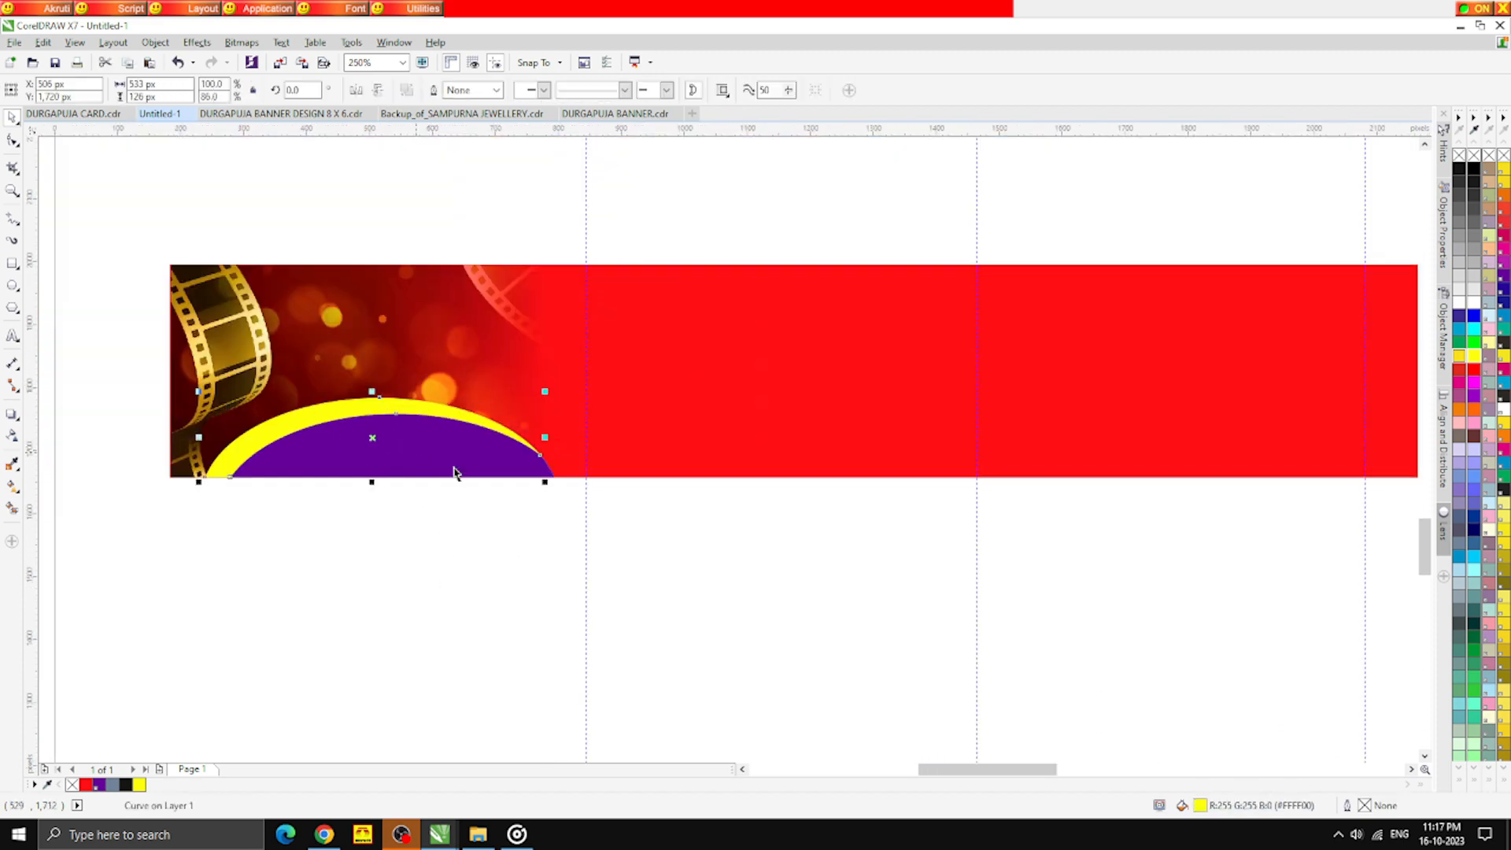
pyautogui.press('Right')
pyautogui.press('Down')
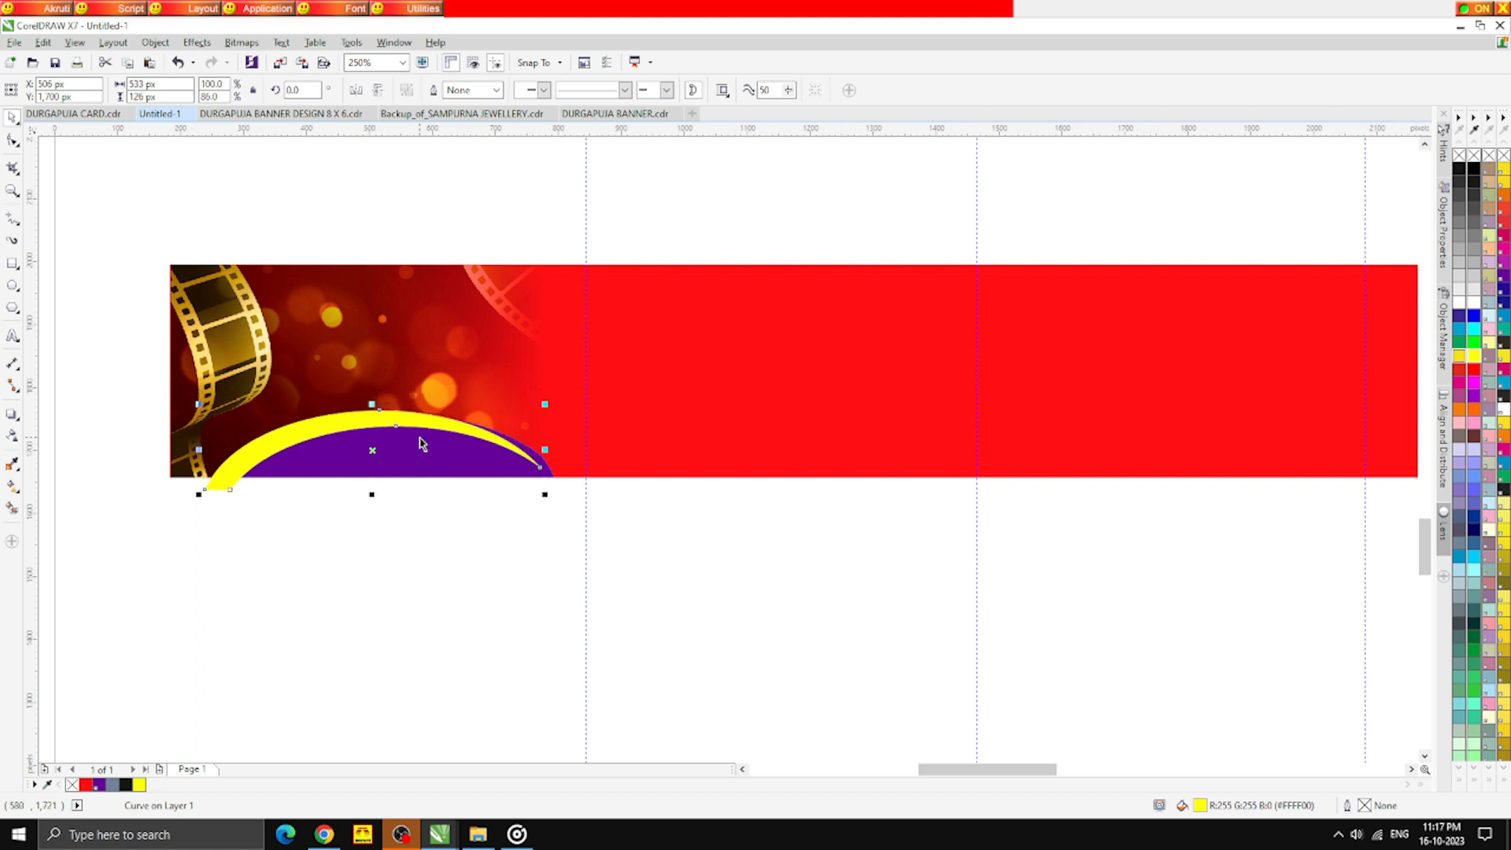
pyautogui.press('Right')
pyautogui.press('Up')
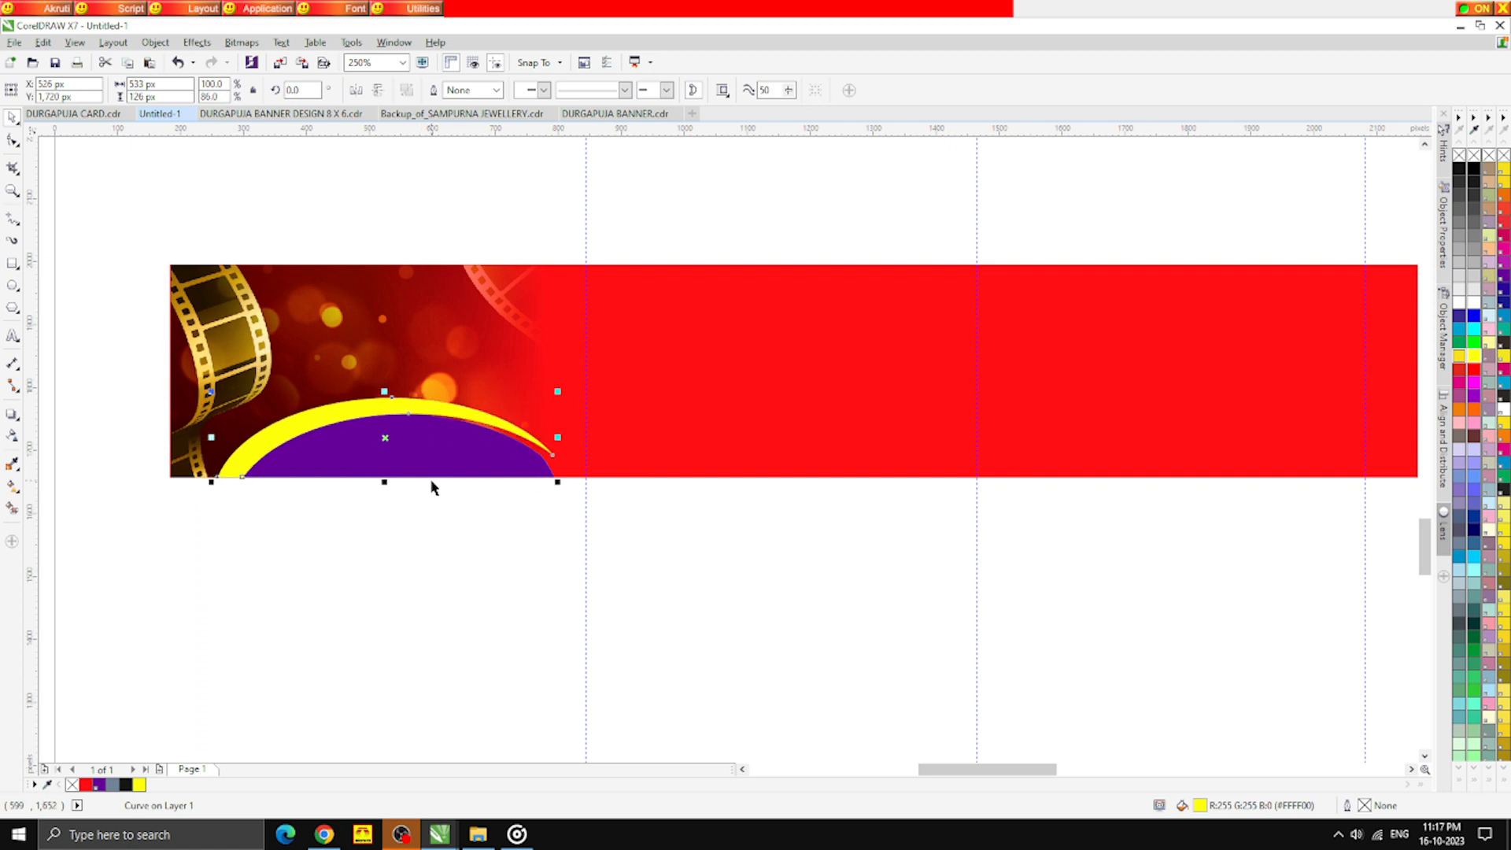
pyautogui.press('Left')
pyautogui.press('Down')
pyautogui.click(433, 473)
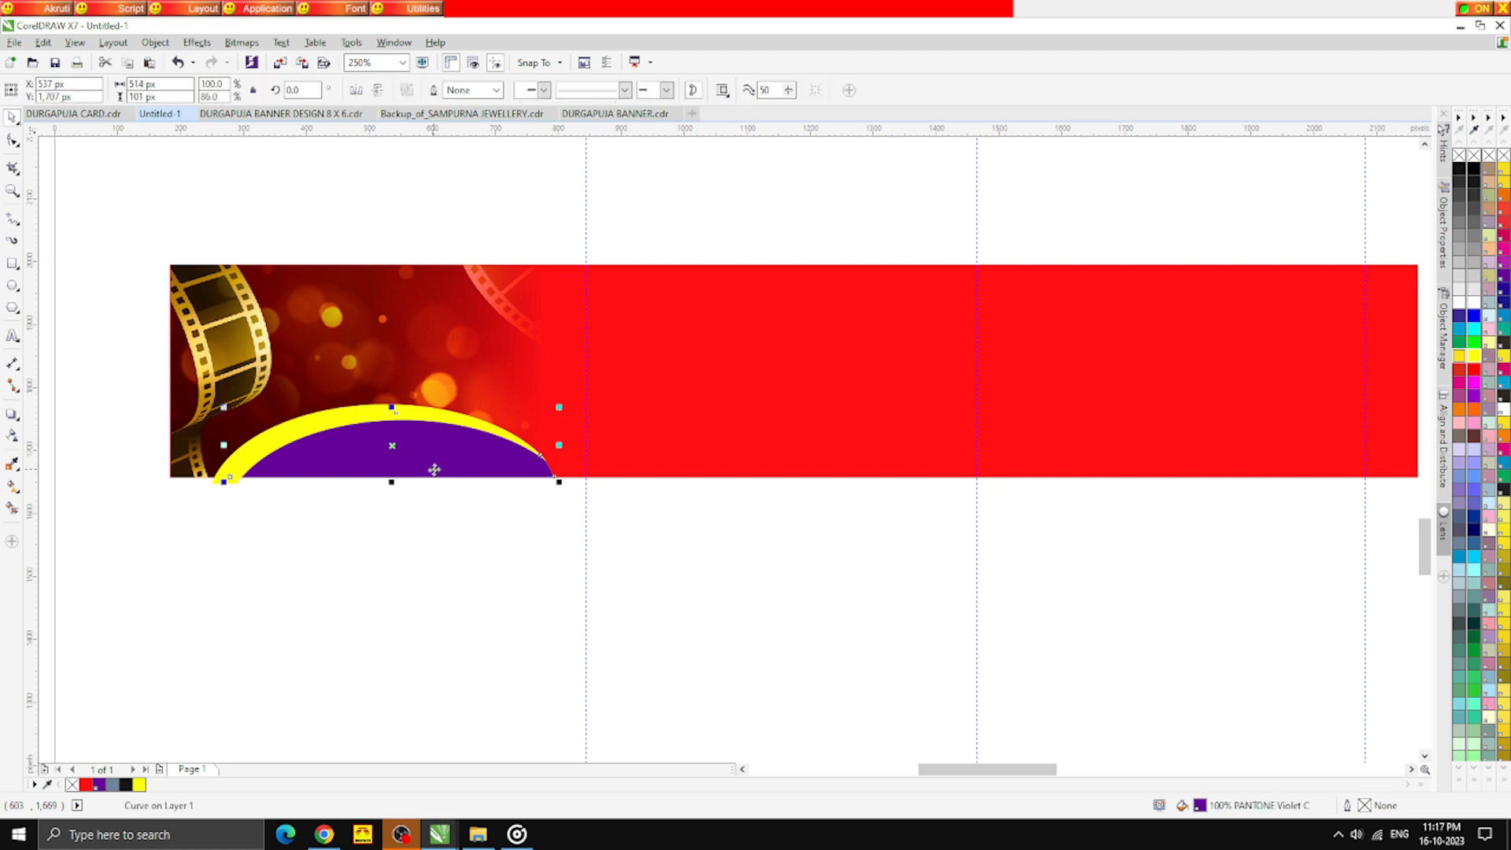
pyautogui.click(225, 473)
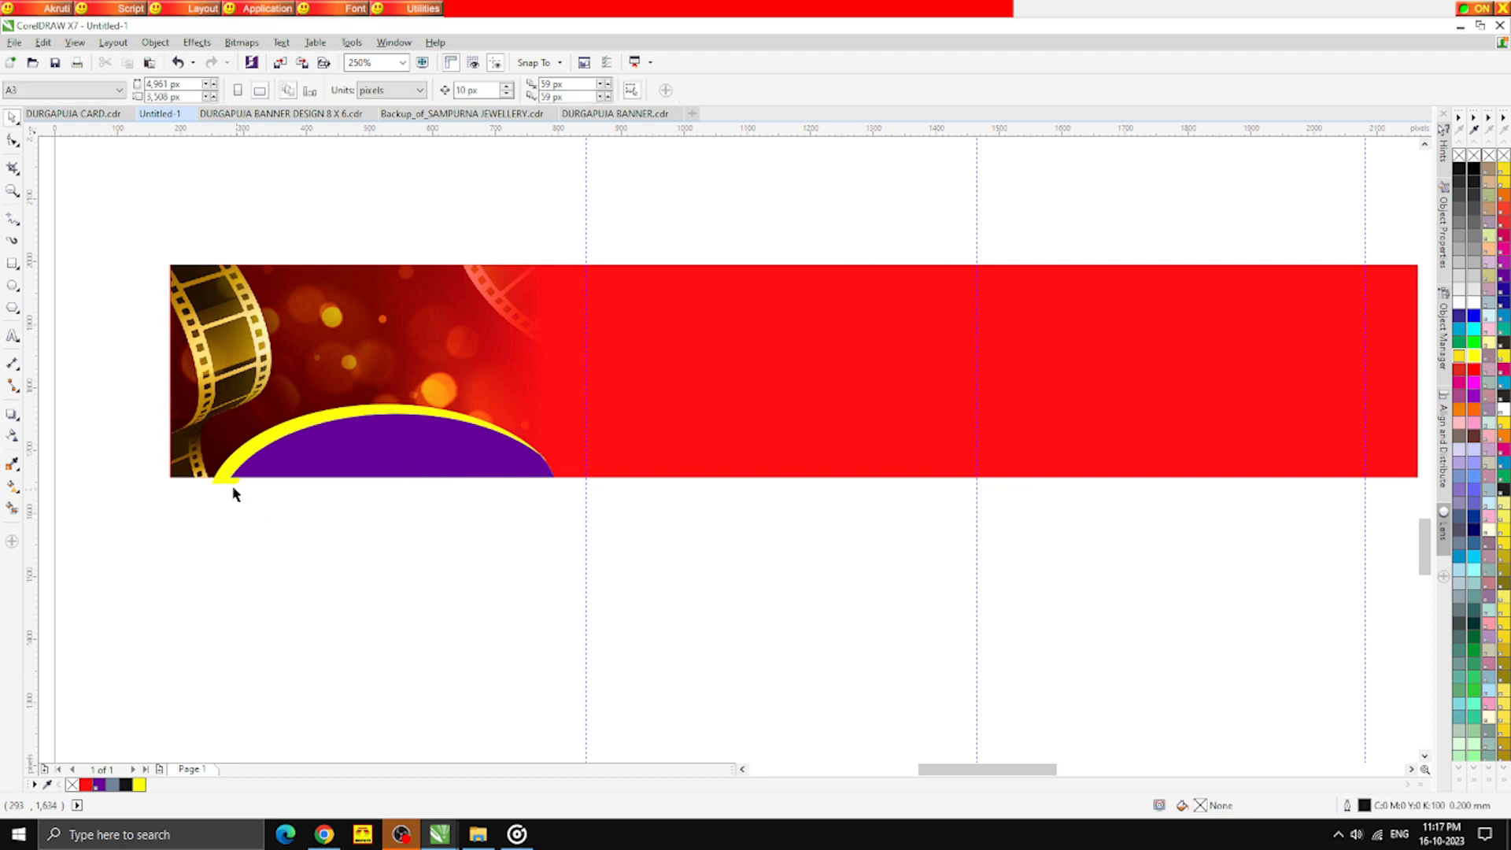
# Shorten the yellow crescent to about 116 px high, then move the violet shape left and widen it to about 538 px
pyautogui.scroll(2, 224, 472)
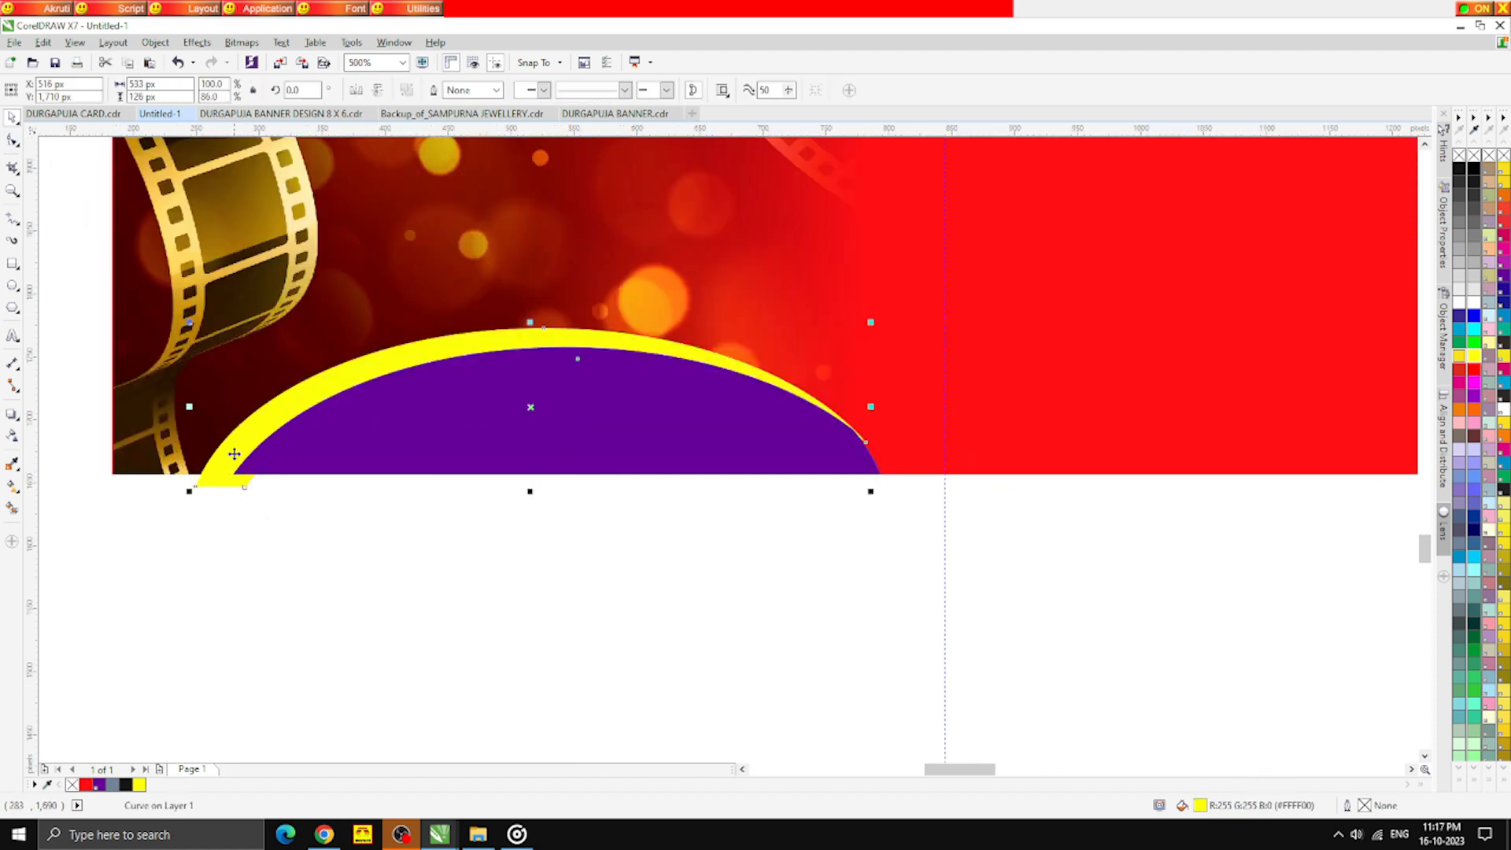
pyautogui.click(547, 577)
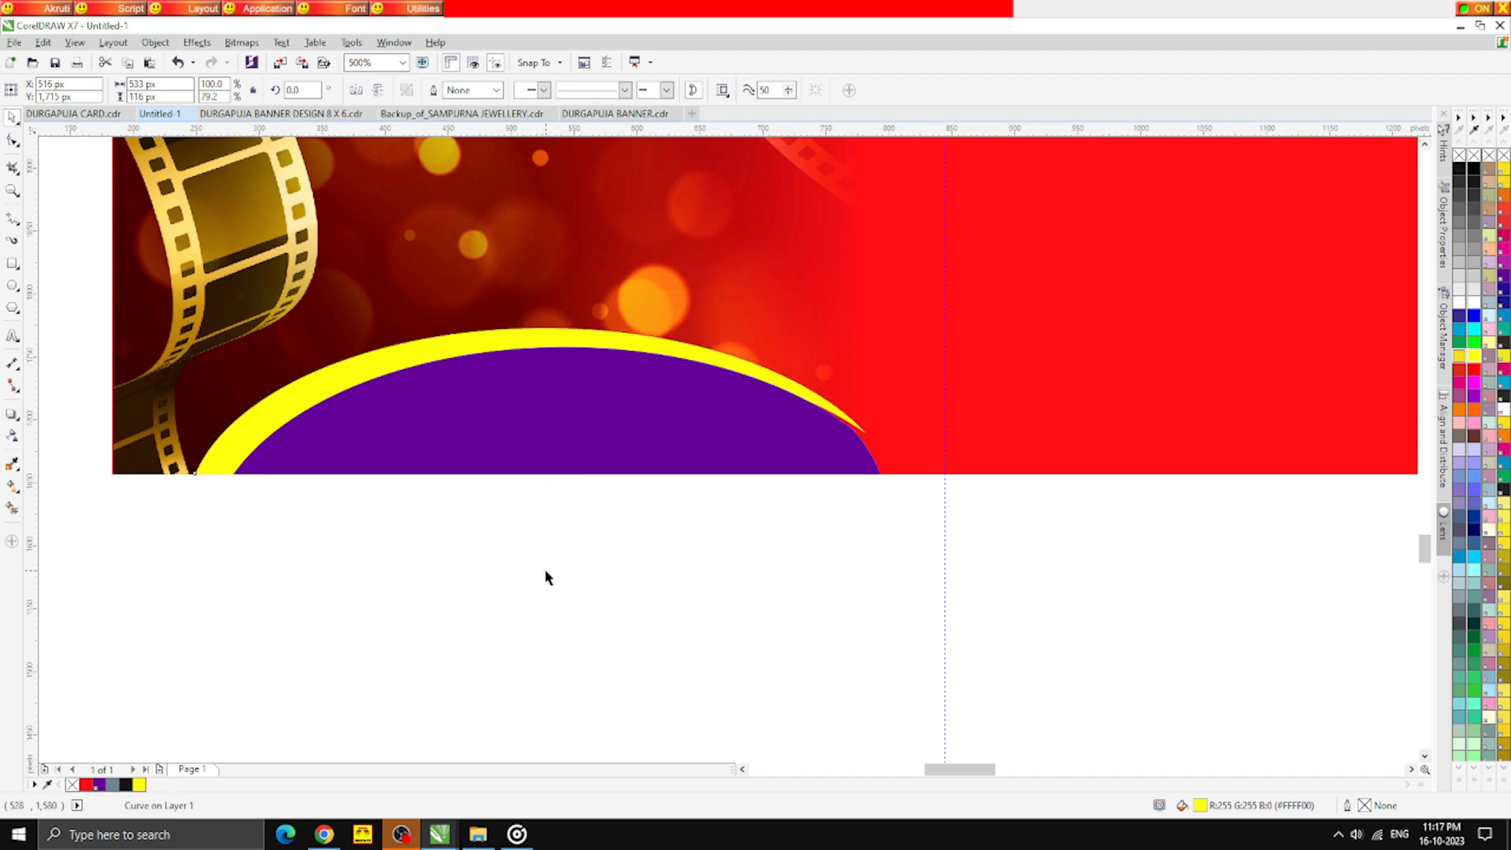
pyautogui.moveTo(459, 422); pyautogui.dragTo(441, 413)
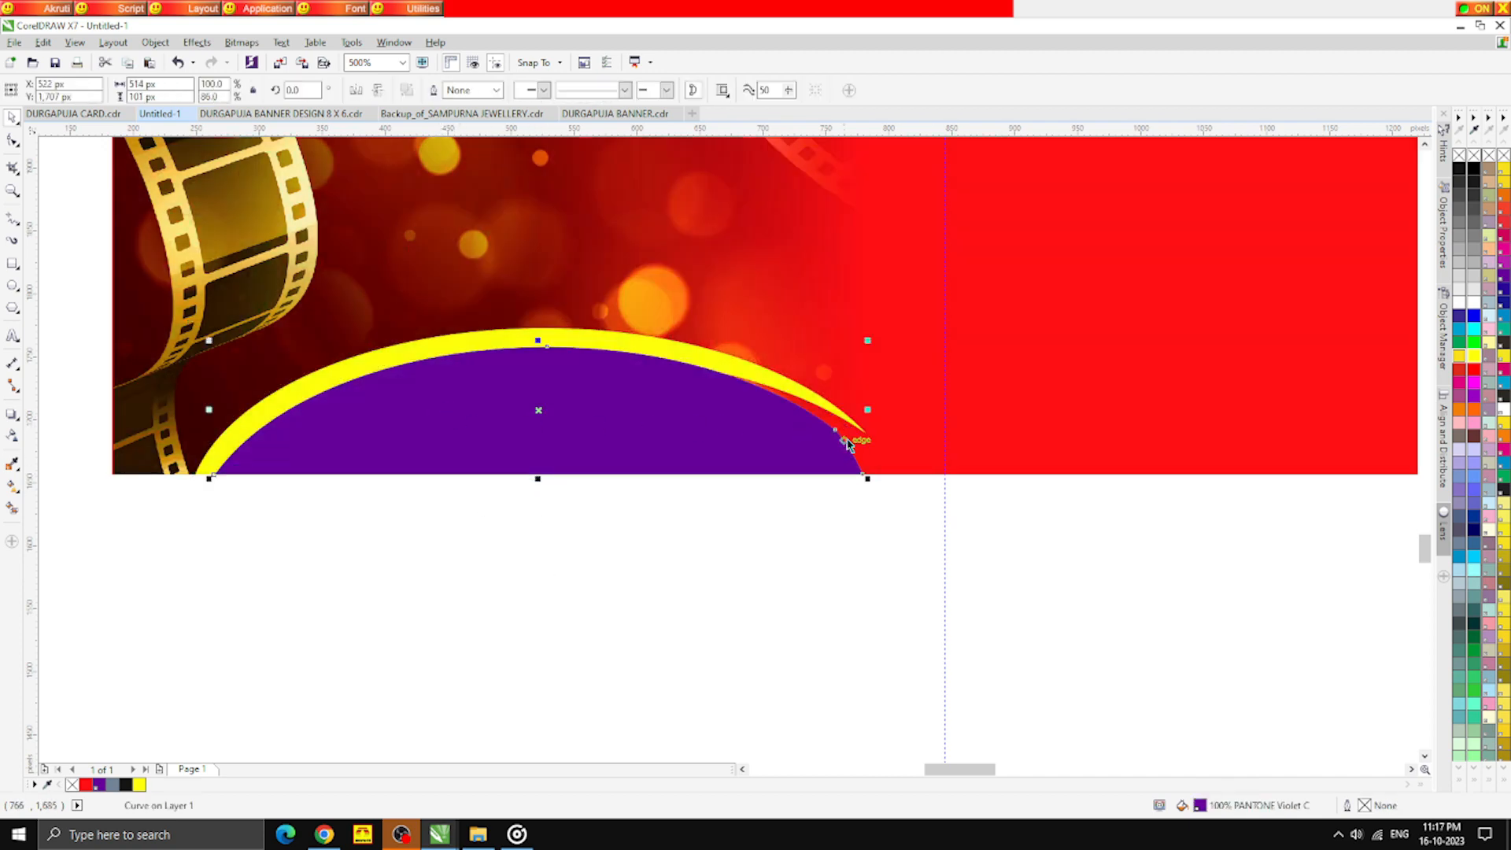
pyautogui.moveTo(868, 410); pyautogui.dragTo(901, 412)
pyautogui.click(900, 549)
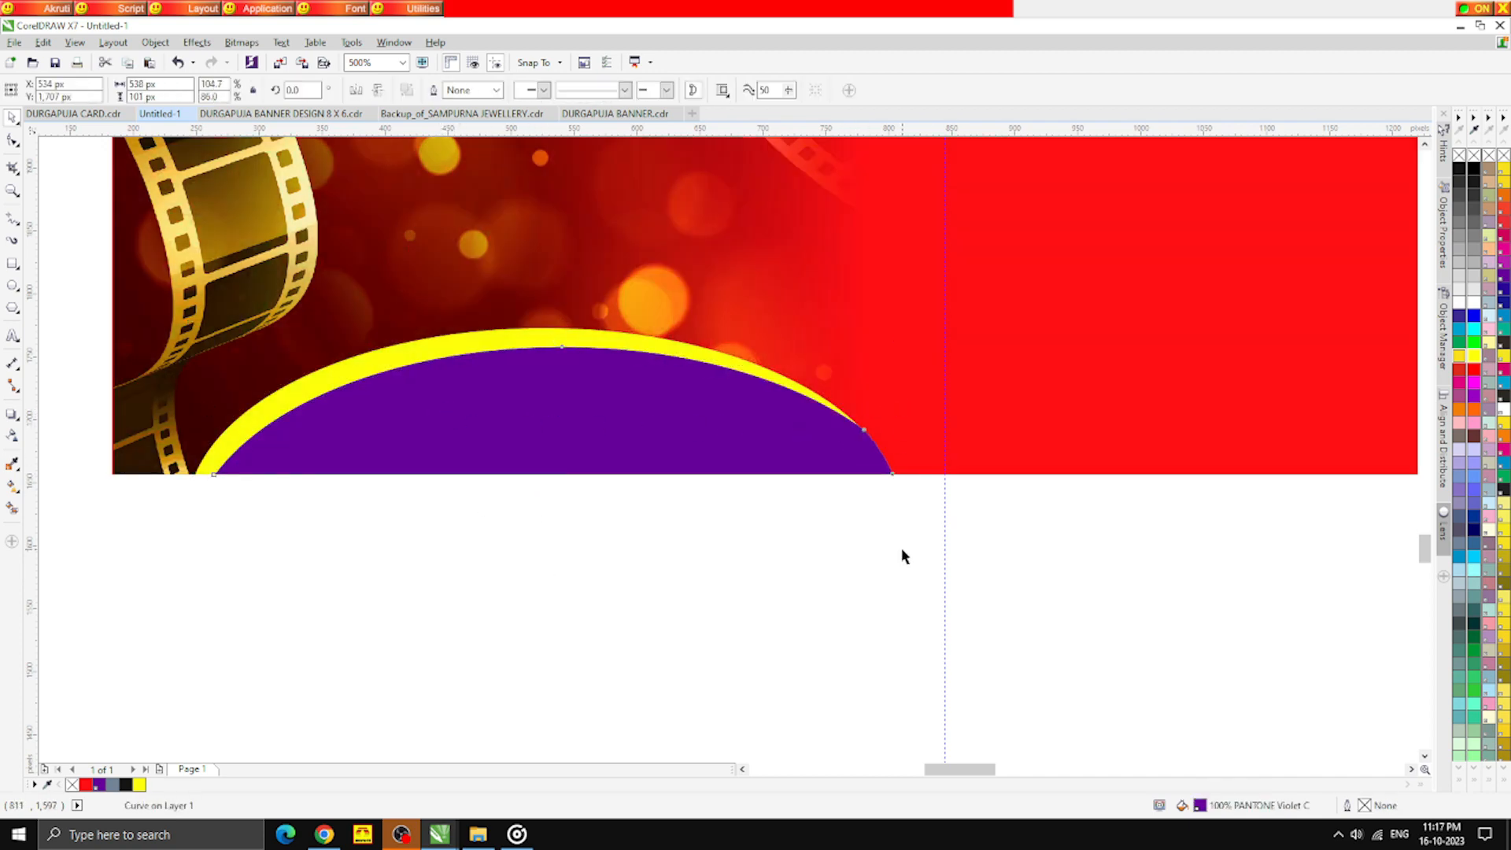
# Duplicate both curved shapes, mirror the copy horizontally and vertically, and place it flush in the banner's upper-right corner
pyautogui.scroll(-3, 418, 425)
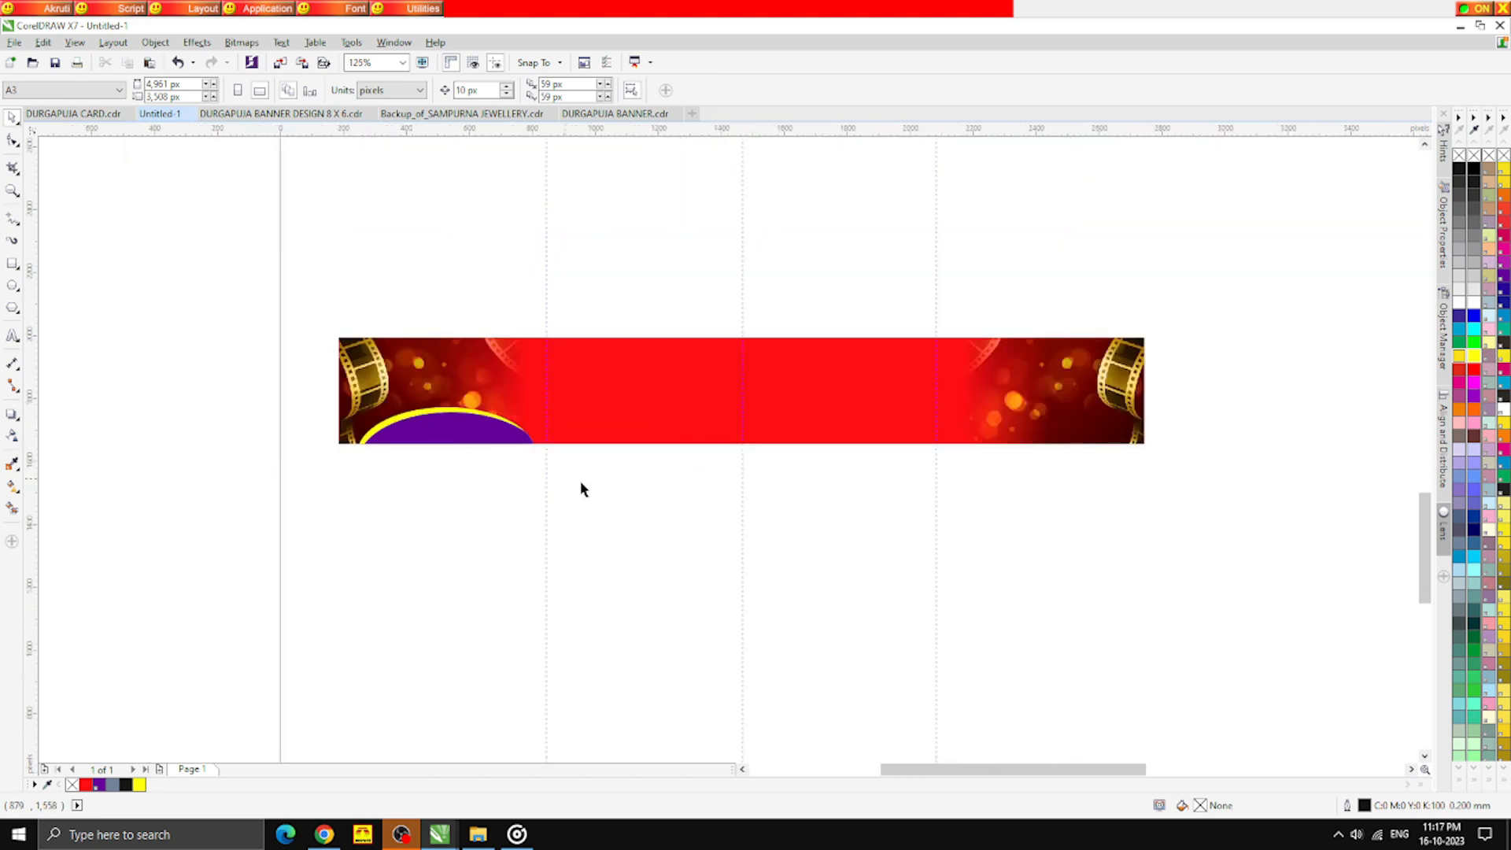
pyautogui.moveTo(626, 509); pyautogui.dragTo(346, 389)
pyautogui.scroll(-1, 360, 419)
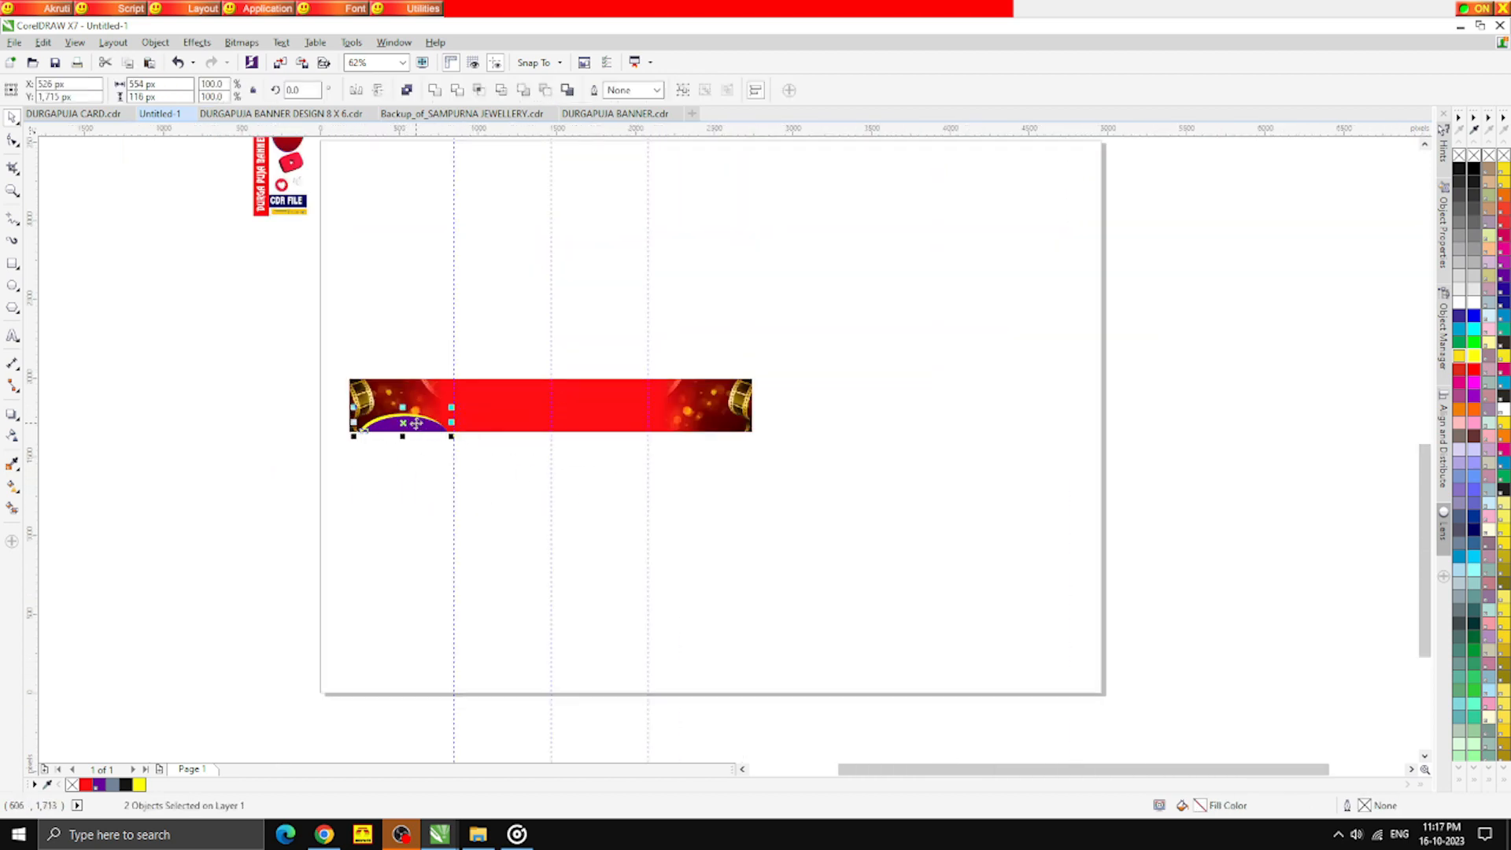
pyautogui.moveTo(416, 424); pyautogui.dragTo(756, 387)
pyautogui.scroll(2, 756, 387)
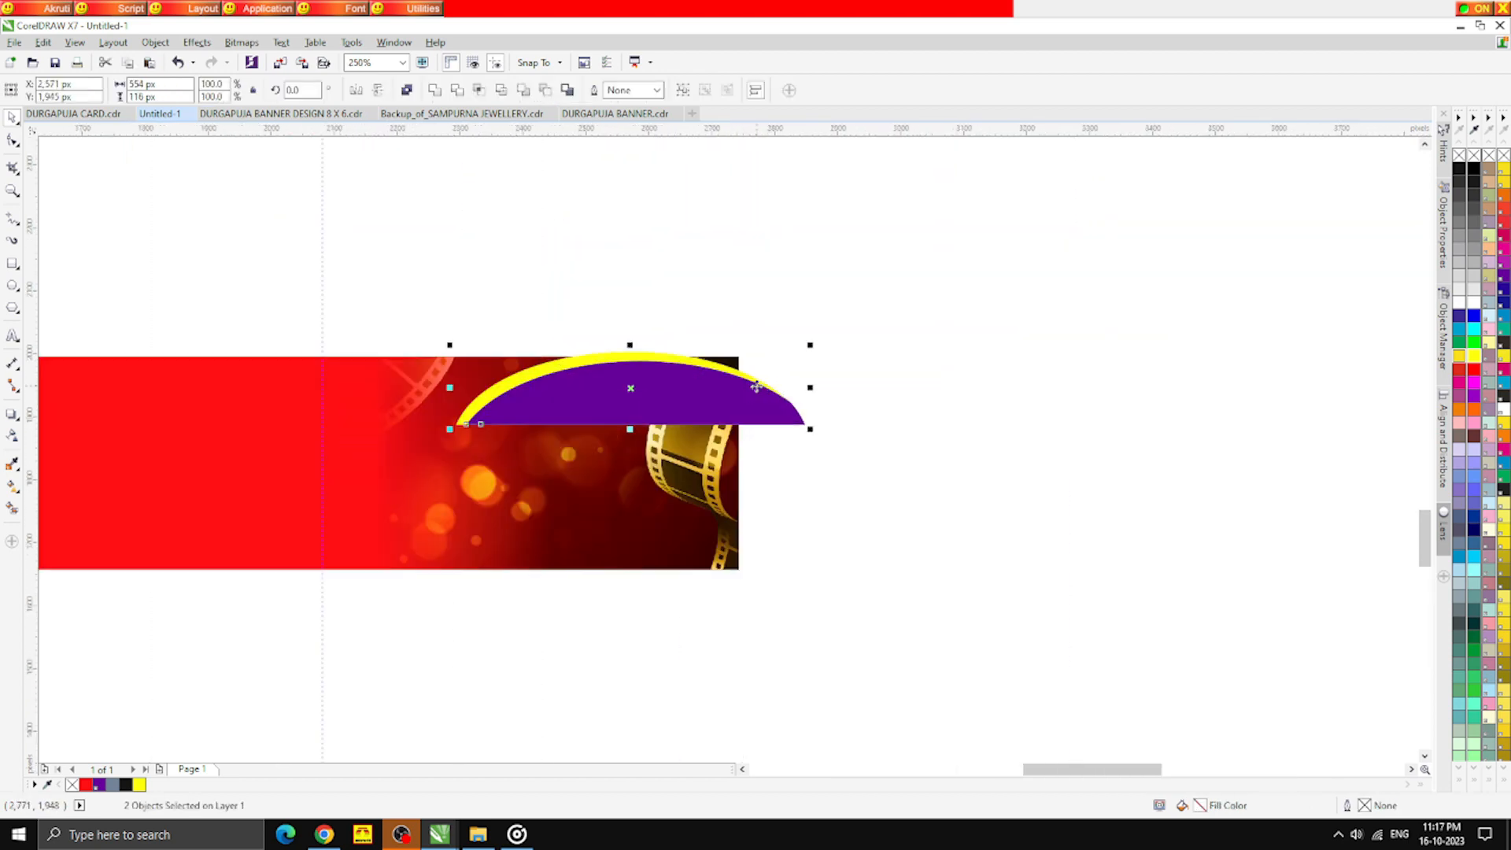
pyautogui.click(377, 89)
pyautogui.click(355, 90)
pyautogui.moveTo(663, 387); pyautogui.dragTo(691, 370)
pyautogui.click(772, 376)
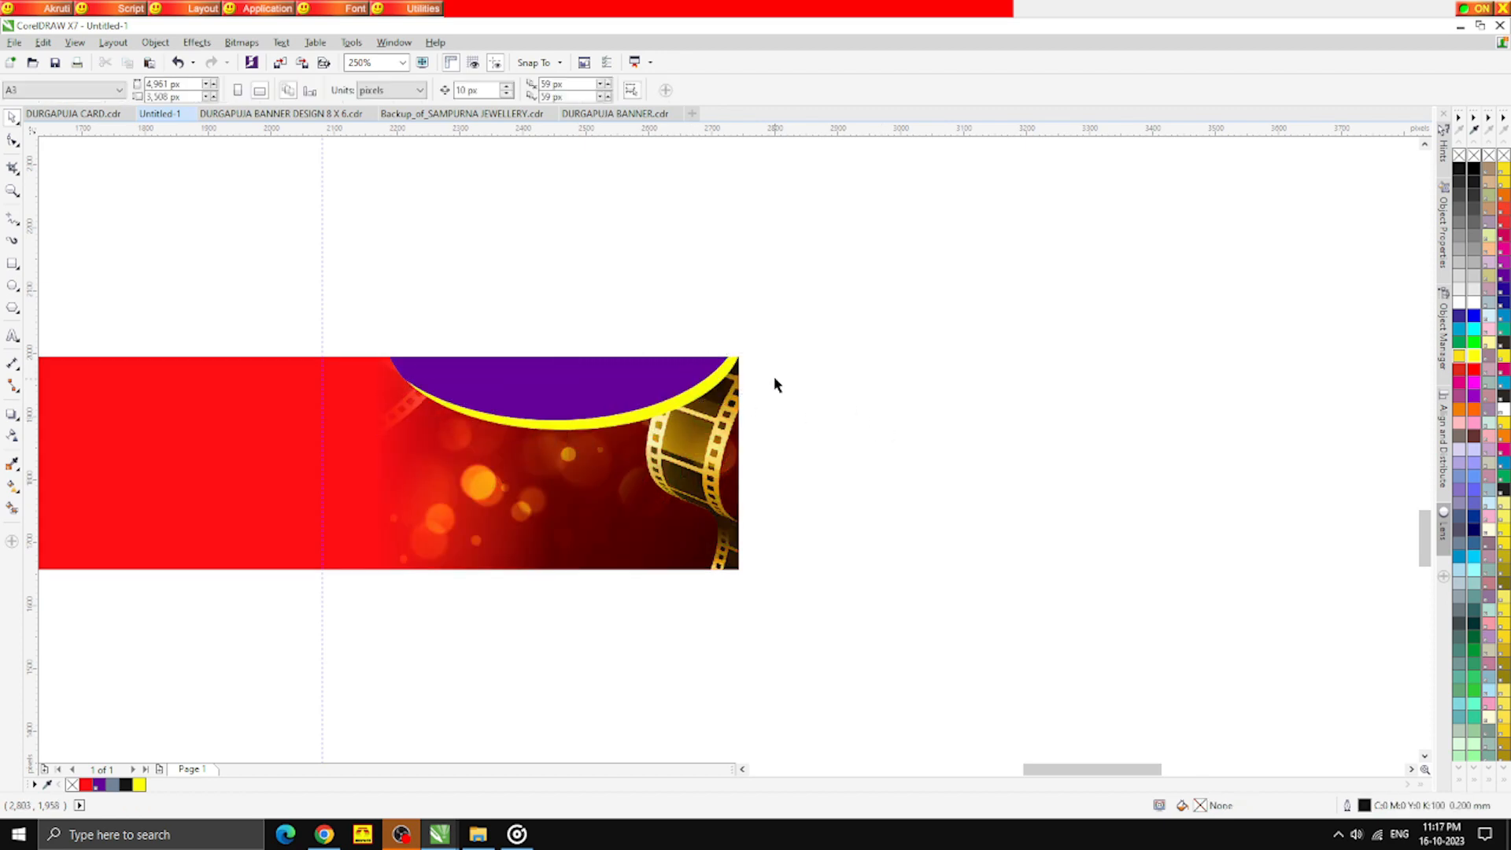
# Move the "Odia Cinematic Vlogger" text onto the banner and bring it to the front
pyautogui.scroll(-4, 773, 376)
pyautogui.scroll(-2, 417, 443)
pyautogui.scroll(2, 415, 337)
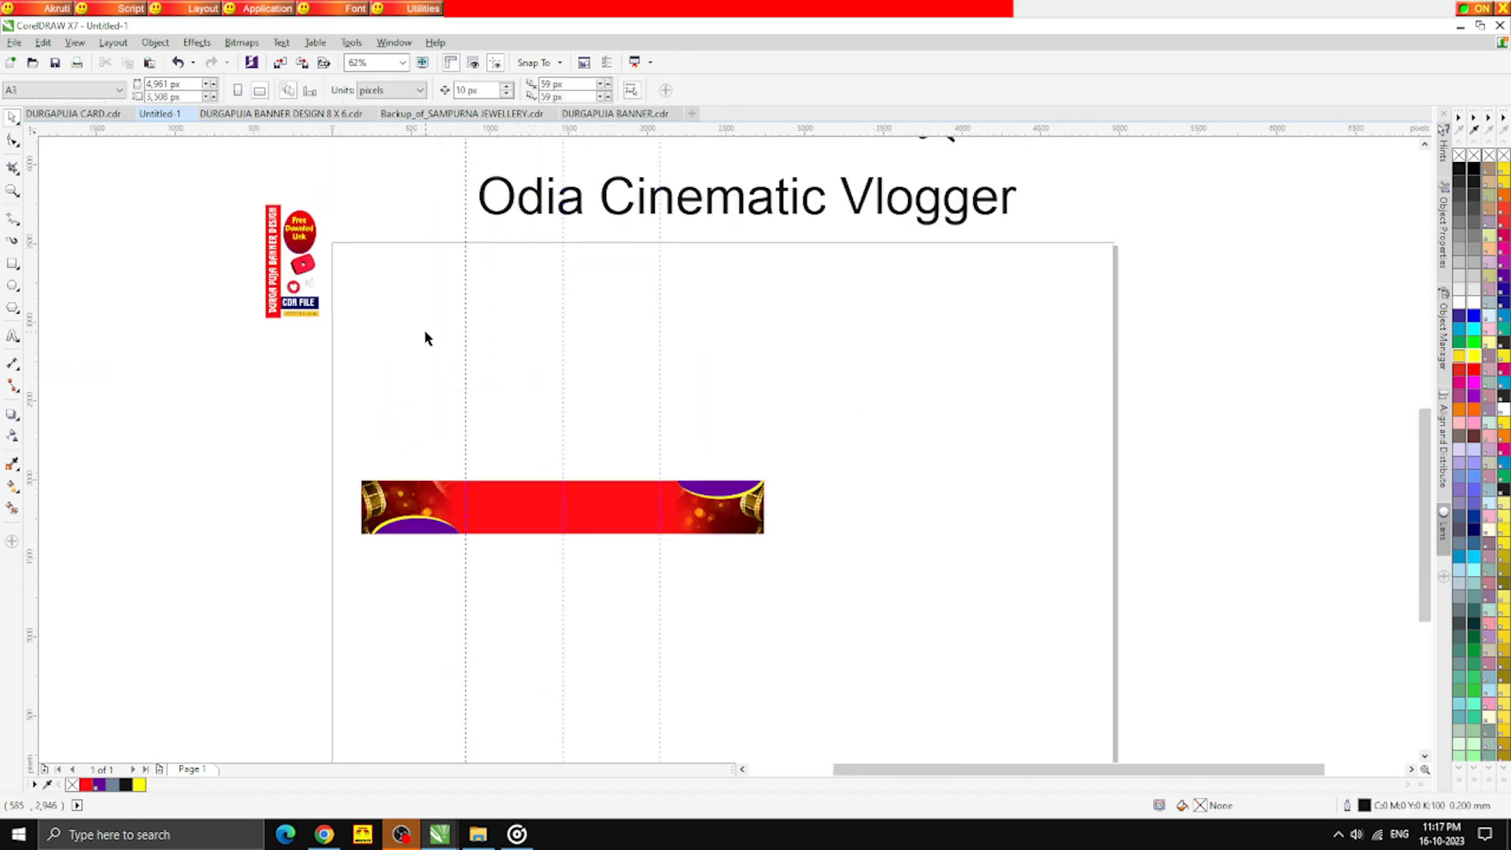
pyautogui.scroll(-2, 421, 363)
pyautogui.scroll(2, 519, 297)
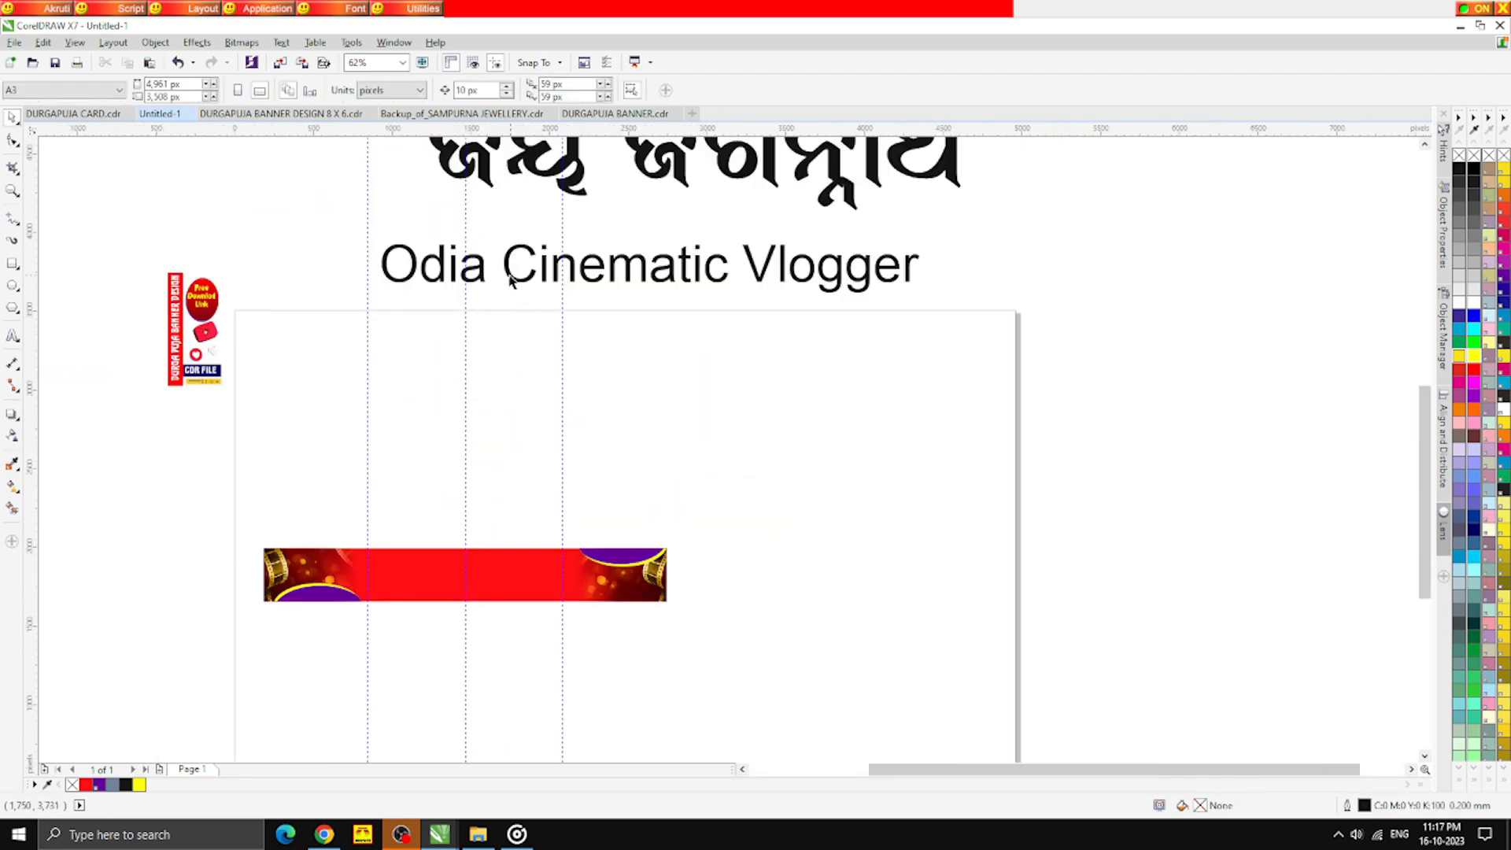
pyautogui.moveTo(510, 280); pyautogui.dragTo(510, 590)
pyautogui.scroll(3, 633, 627)
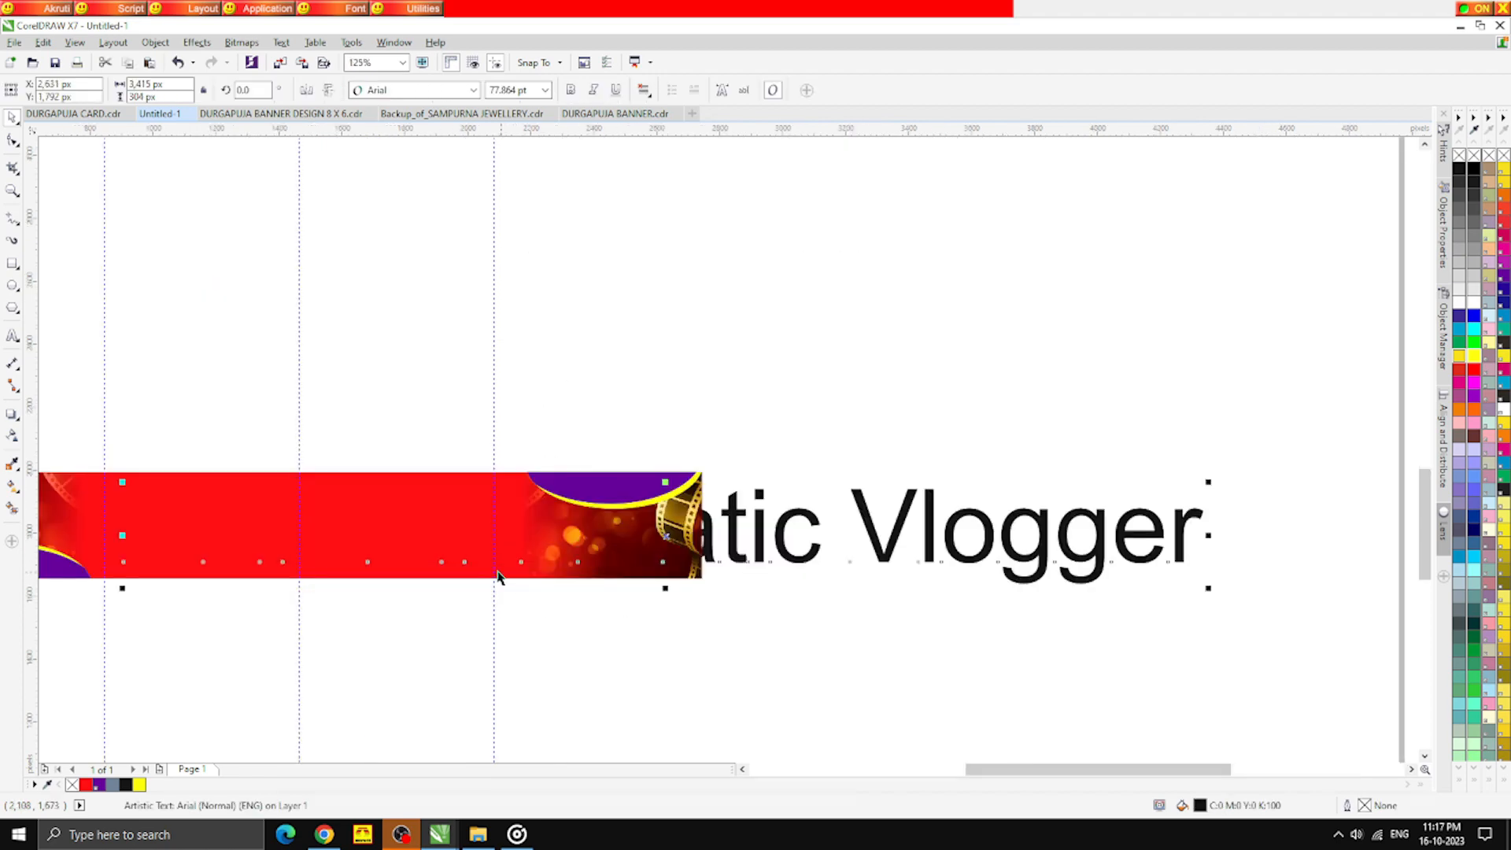
pyautogui.hotkey('shift', 'pageup')
pyautogui.scroll(-2, 732, 468)
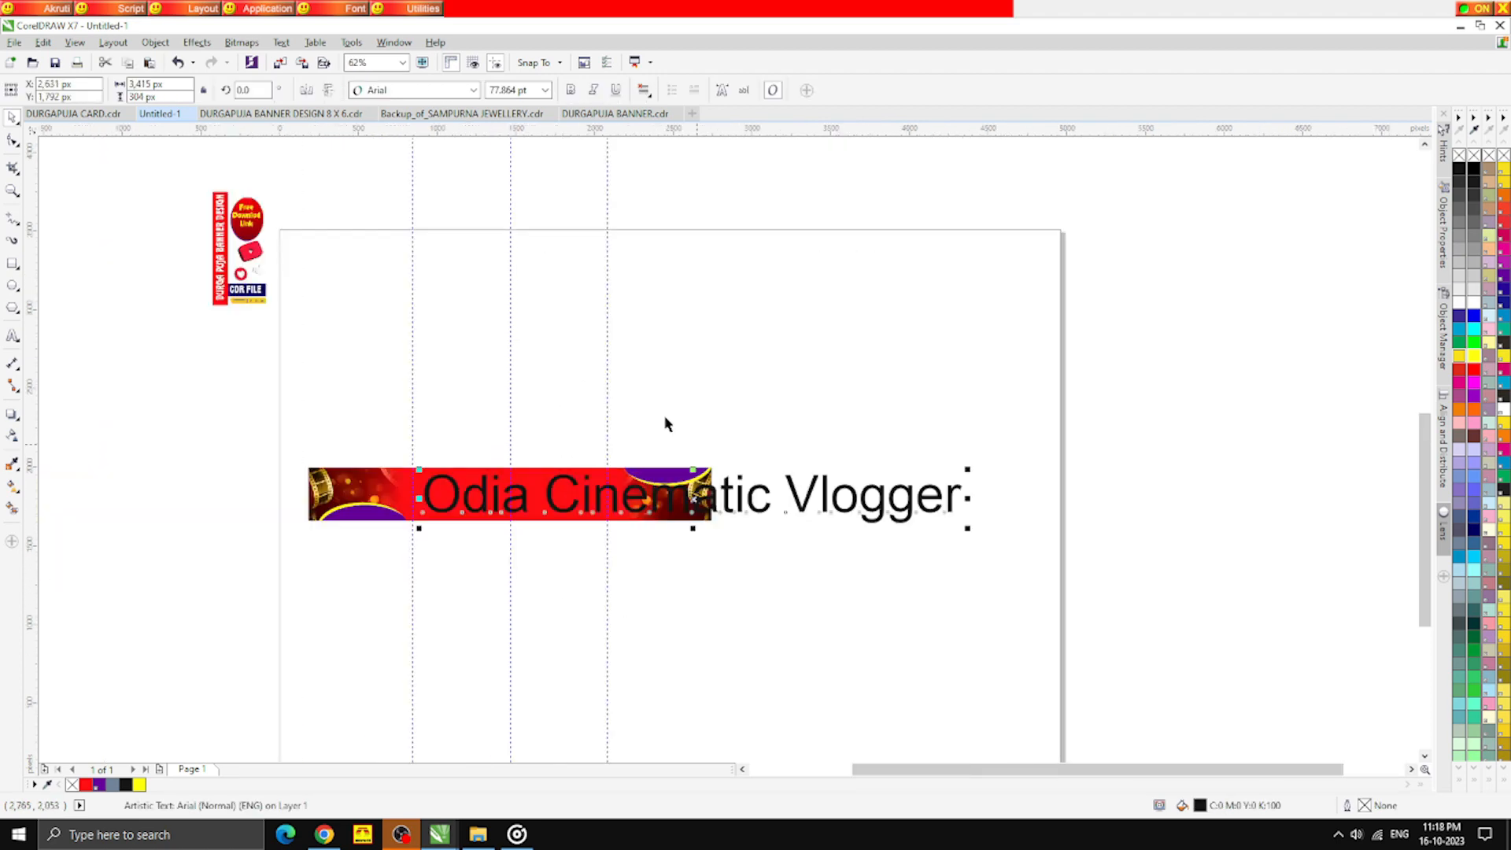
# Set the title text's font to Badmann
pyautogui.click(437, 90)
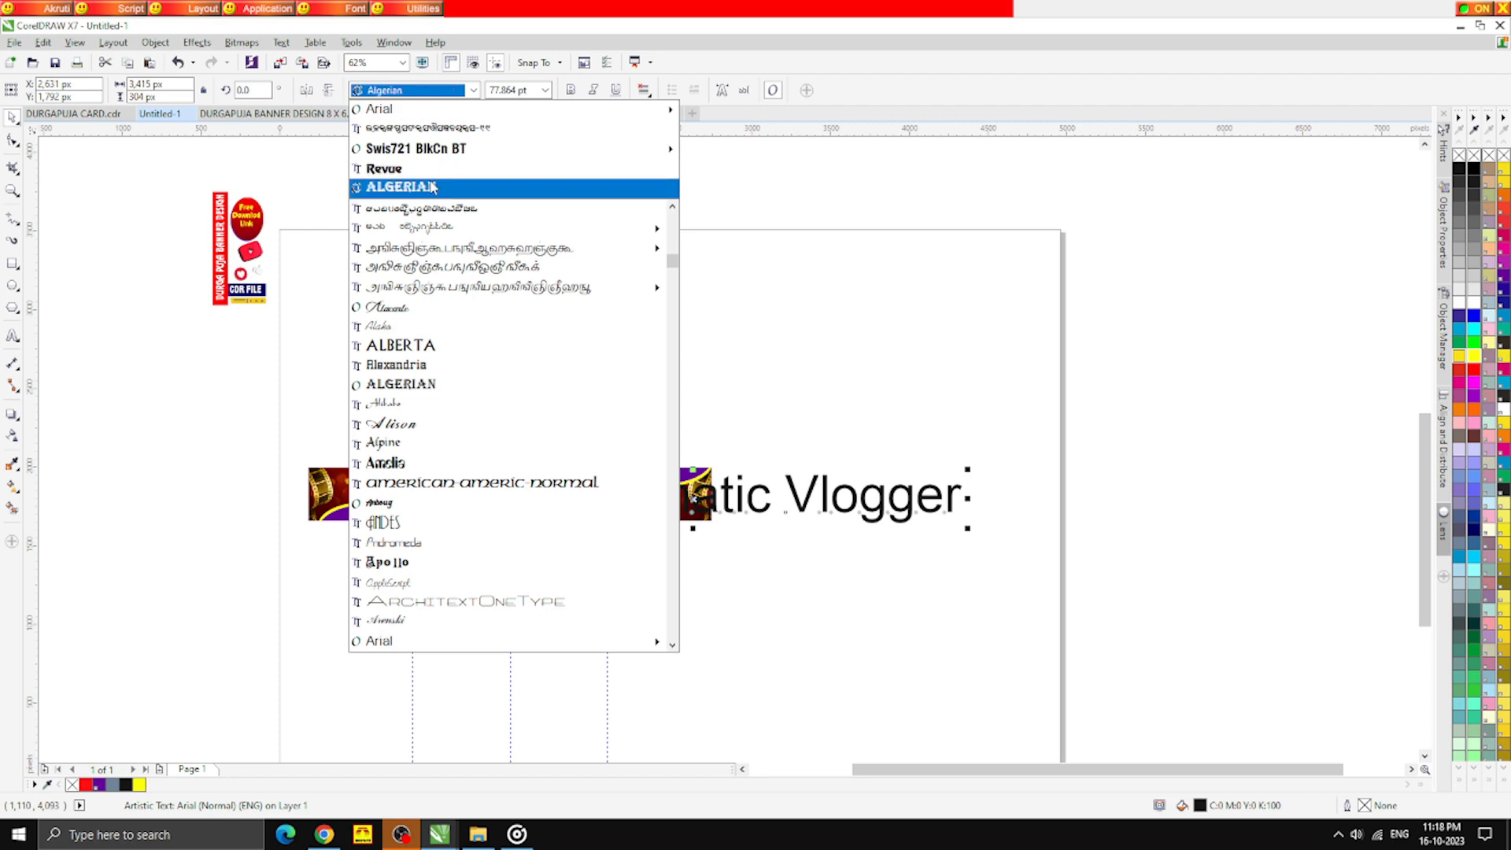
pyautogui.scroll(-2, 417, 346)
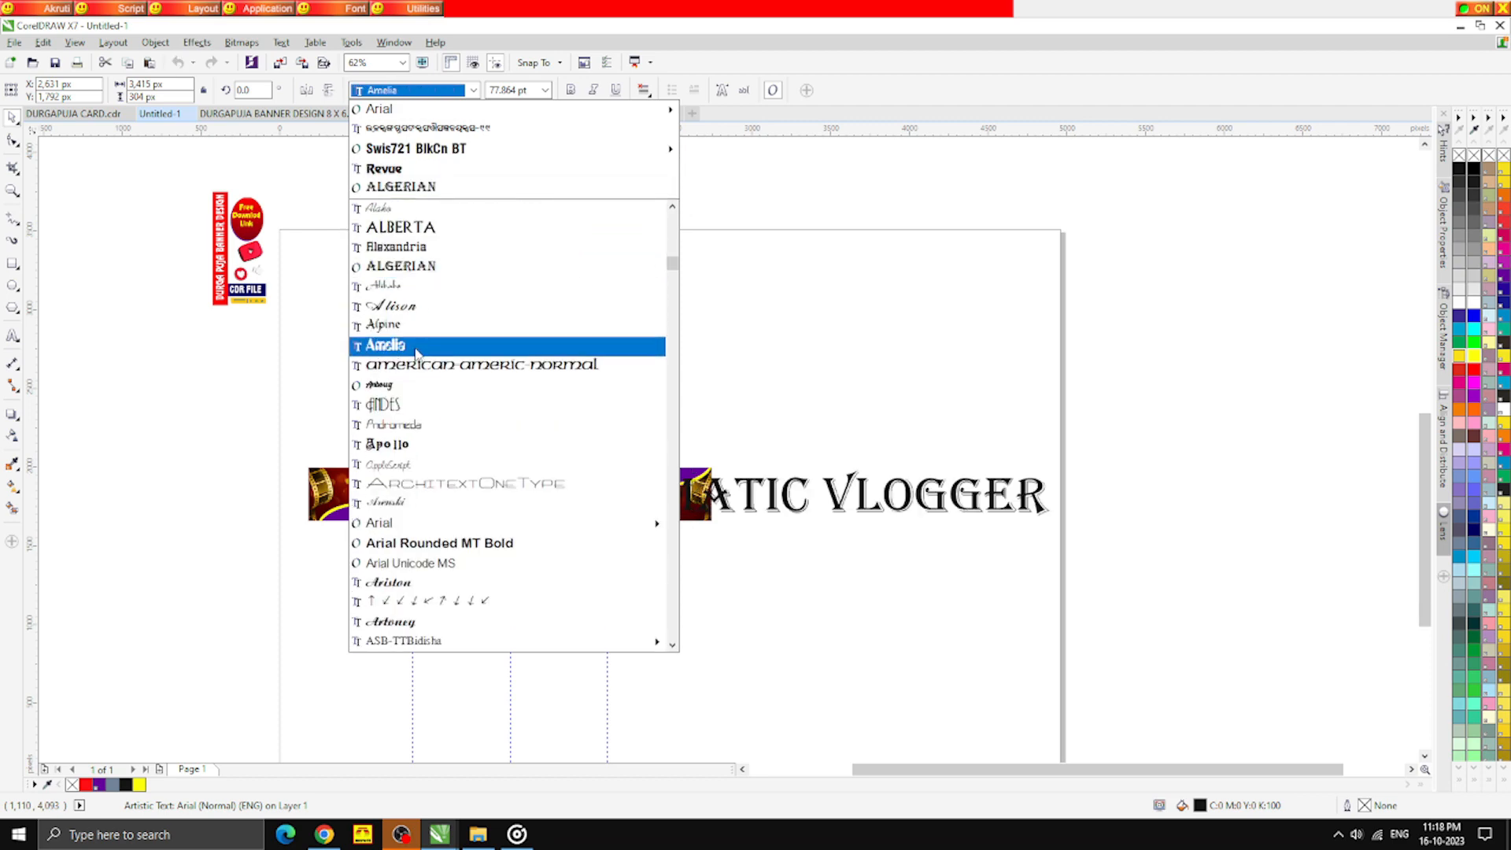
pyautogui.scroll(-6, 417, 433)
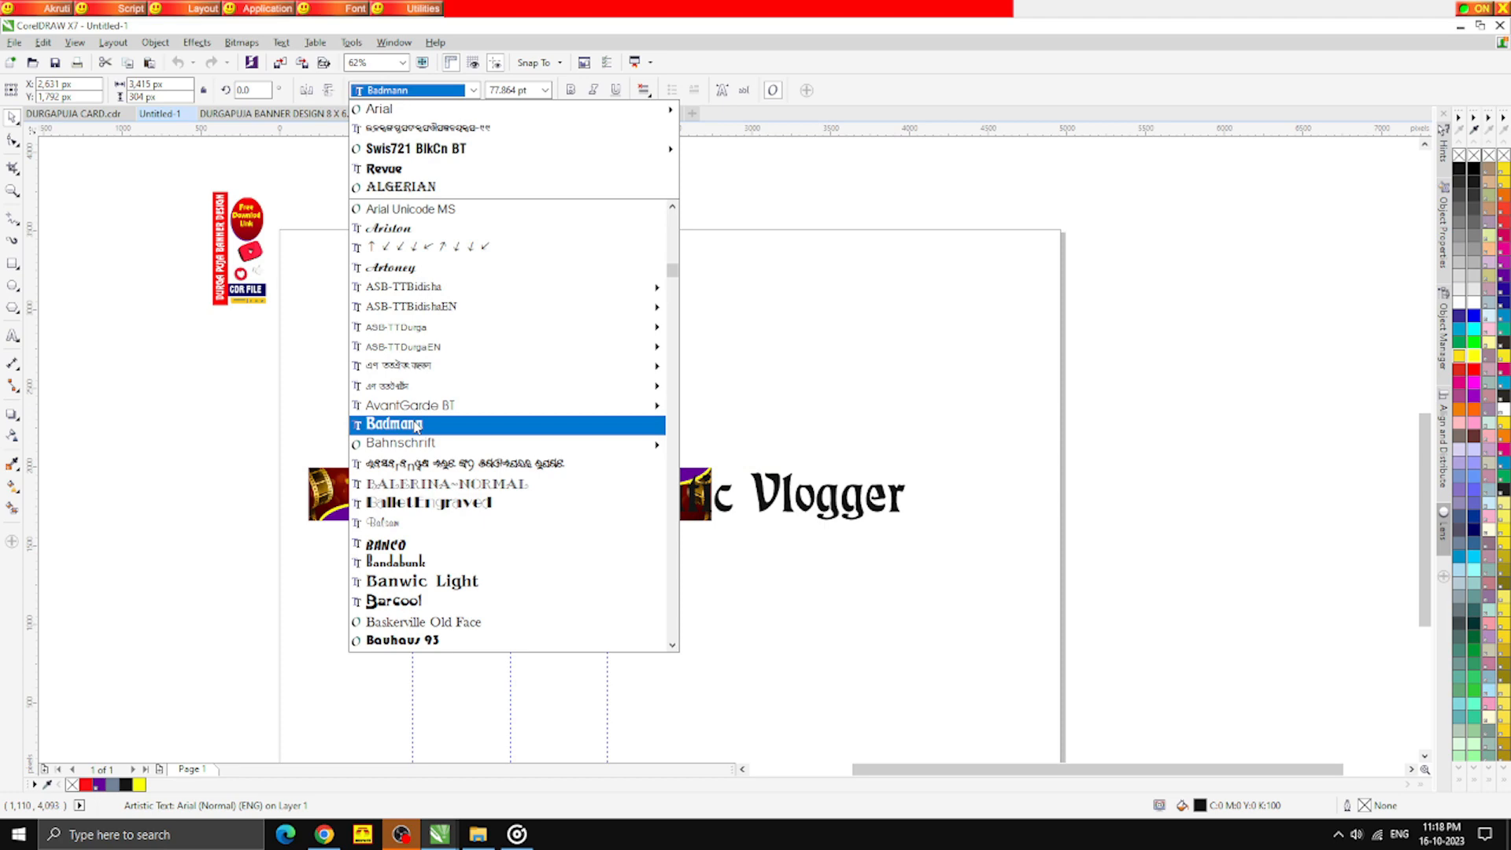
pyautogui.click(417, 426)
# Scale the title to about 1207 × 117 px and centre it on the middle guideline in the banner's upper half
pyautogui.moveTo(911, 525); pyautogui.dragTo(595, 551)
pyautogui.scroll(2, 484, 493)
pyautogui.moveTo(477, 451); pyautogui.dragTo(452, 470)
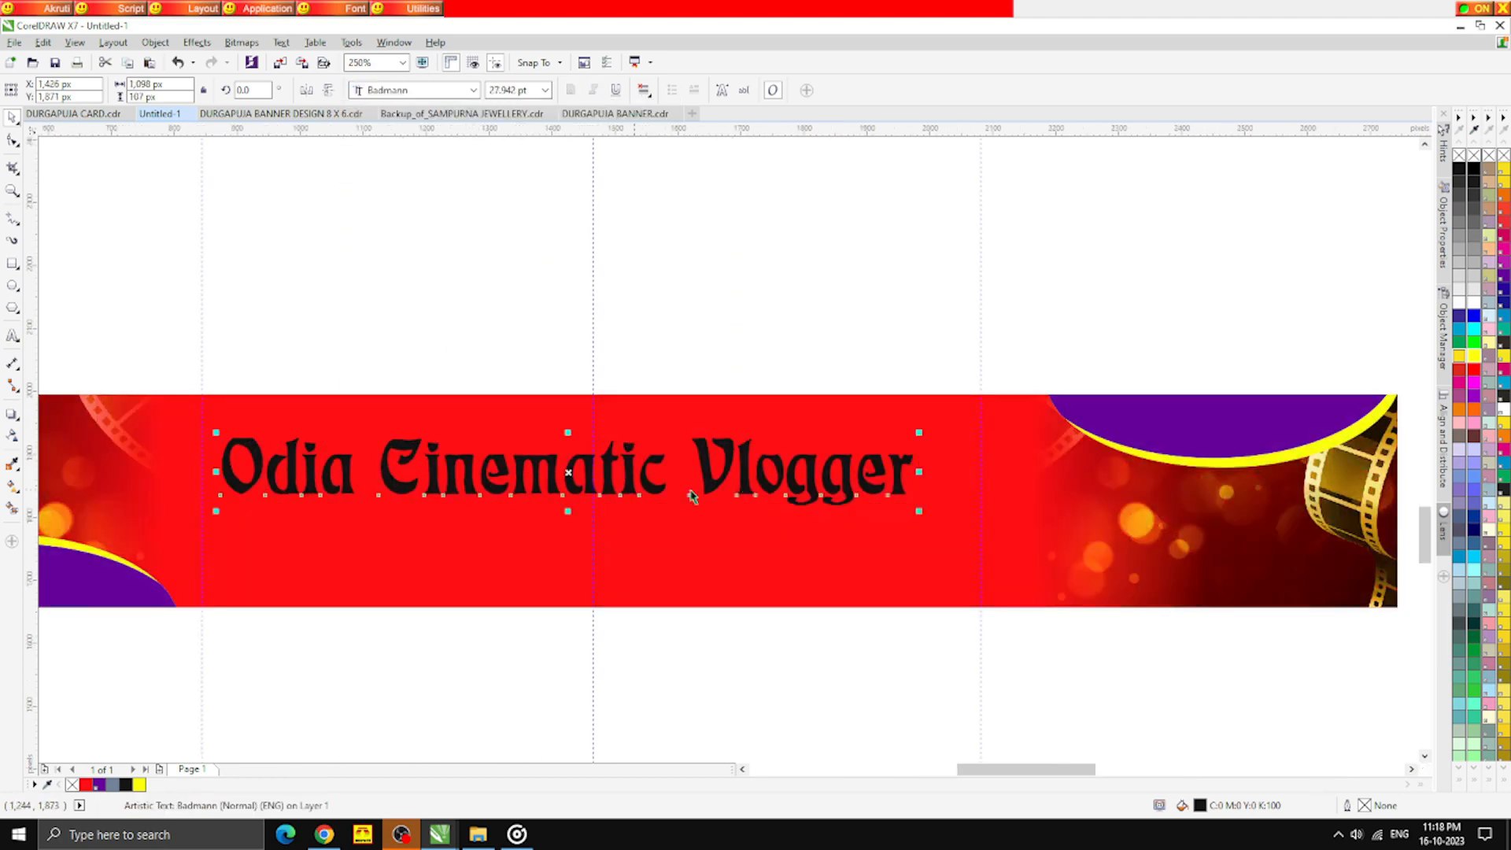
pyautogui.moveTo(922, 515); pyautogui.dragTo(985, 527)
pyautogui.moveTo(749, 455); pyautogui.dragTo(680, 454)
pyautogui.scroll(2, 705, 463)
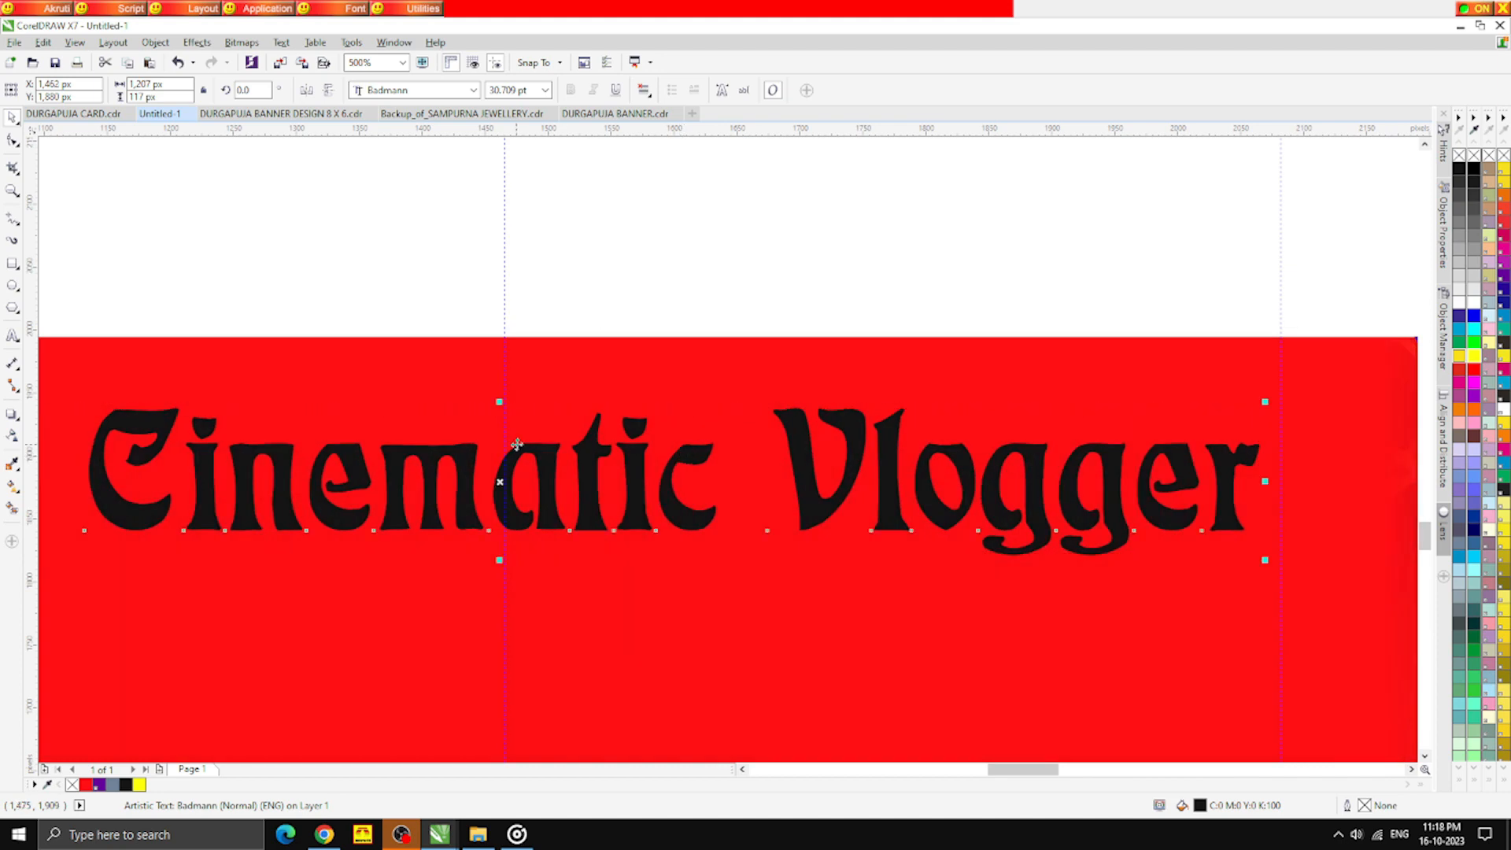
pyautogui.scroll(-2, 680, 455)
# Fill the title yellow and add a duplicate offset about 2 px left and 3 px down, filled dark red (#BF0003)
pyautogui.click(140, 784)
pyautogui.press('Escape')
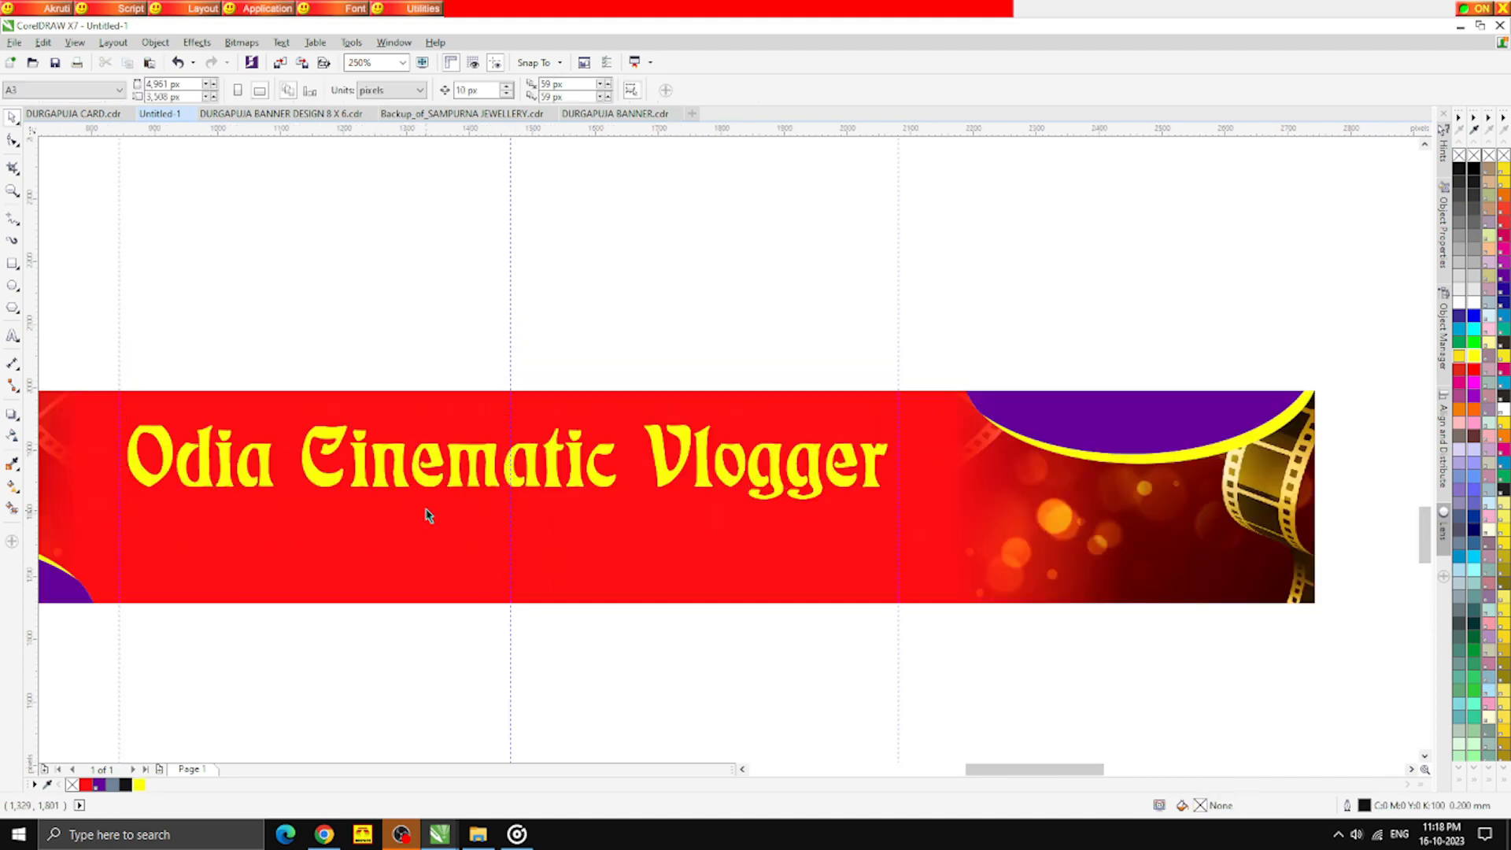
pyautogui.scroll(2, 430, 469)
pyautogui.moveTo(425, 531); pyautogui.dragTo(414, 533)
pyautogui.click(87, 784)
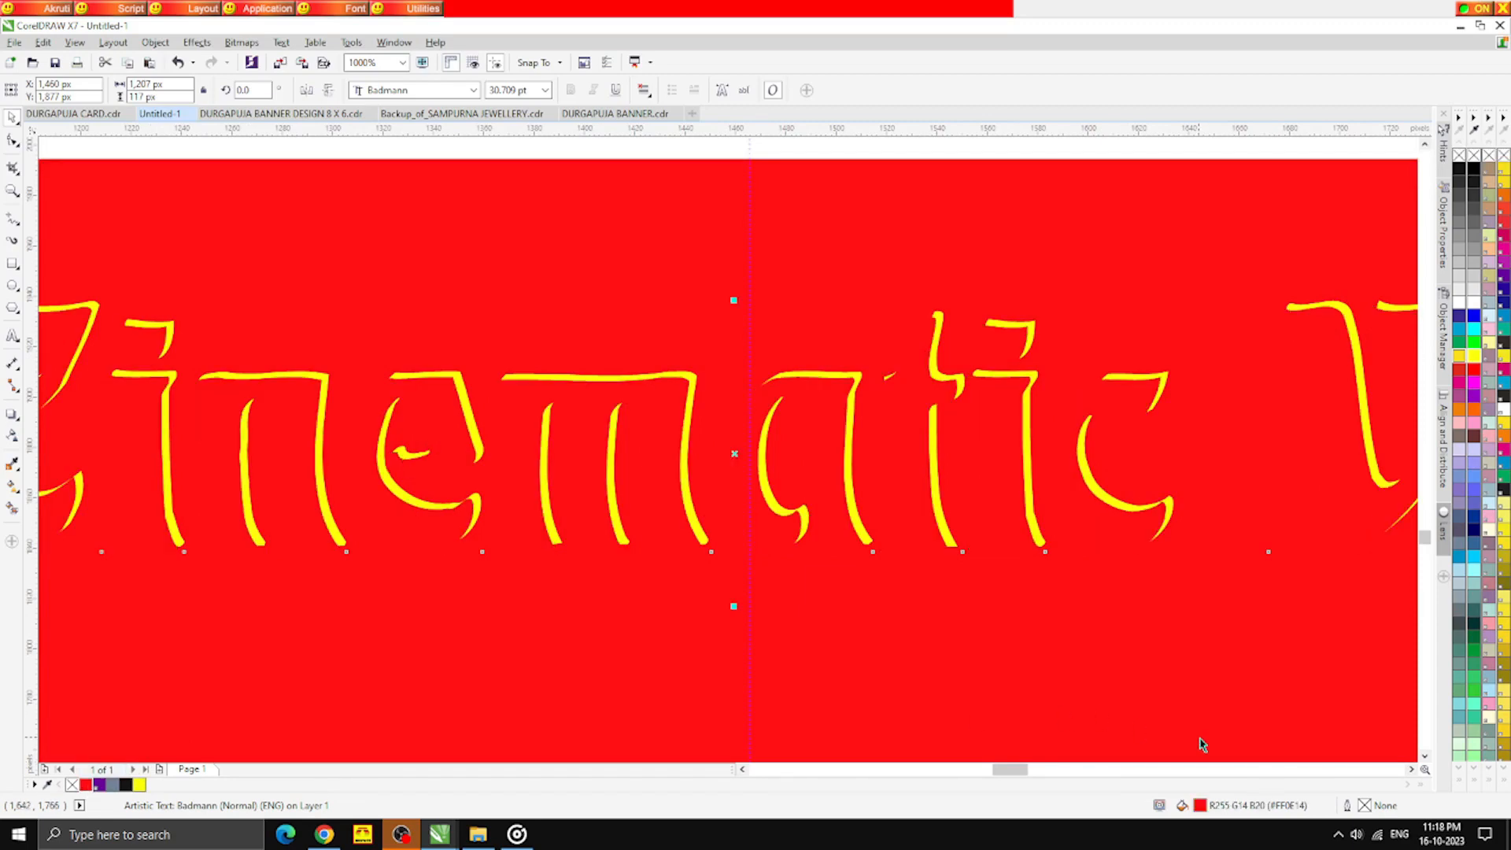
pyautogui.doubleClick(1200, 806)
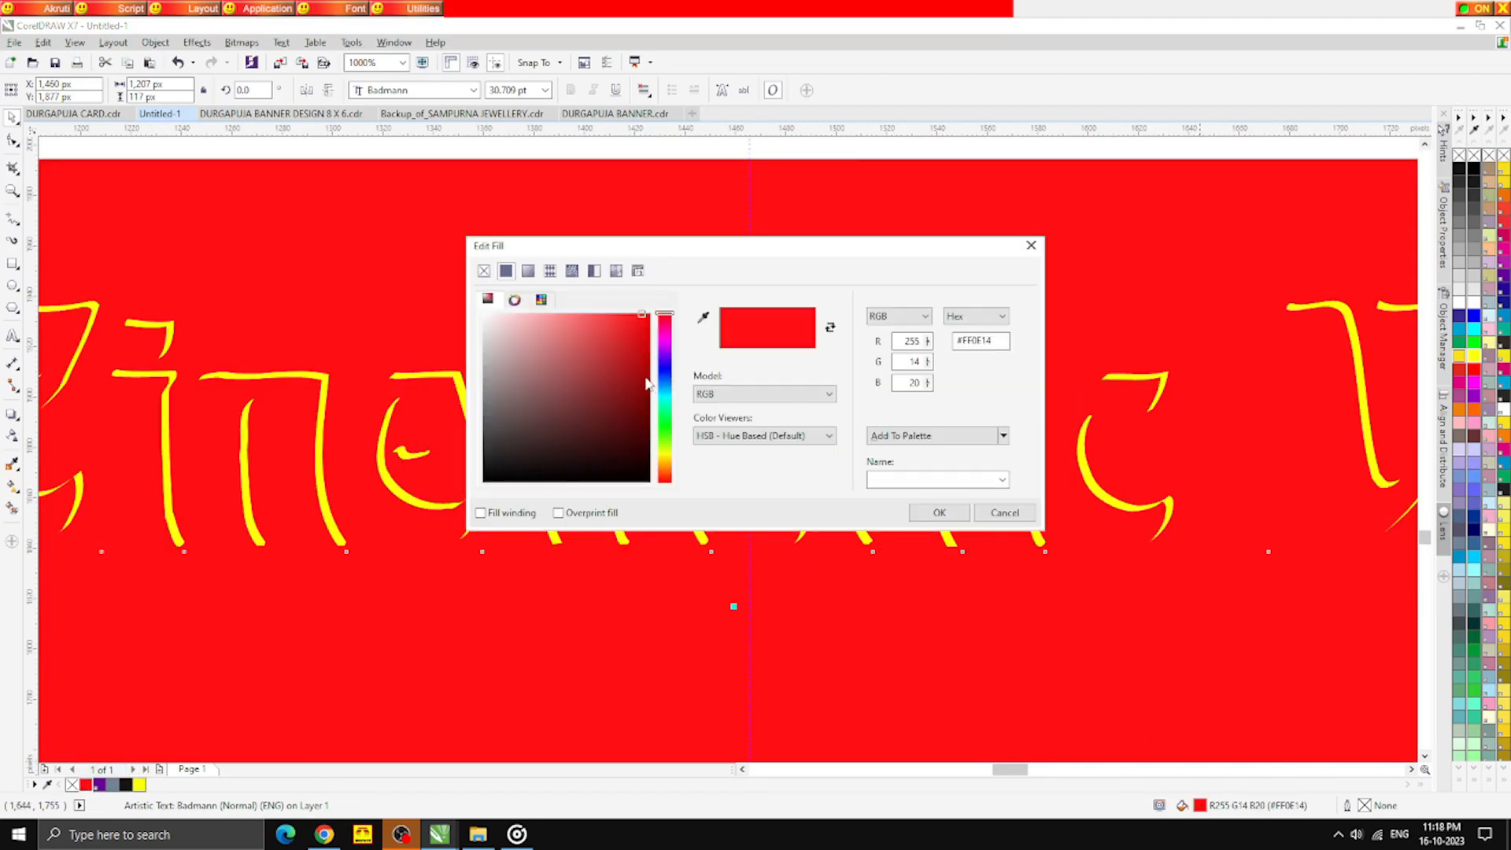
pyautogui.moveTo(647, 383); pyautogui.dragTo(650, 356)
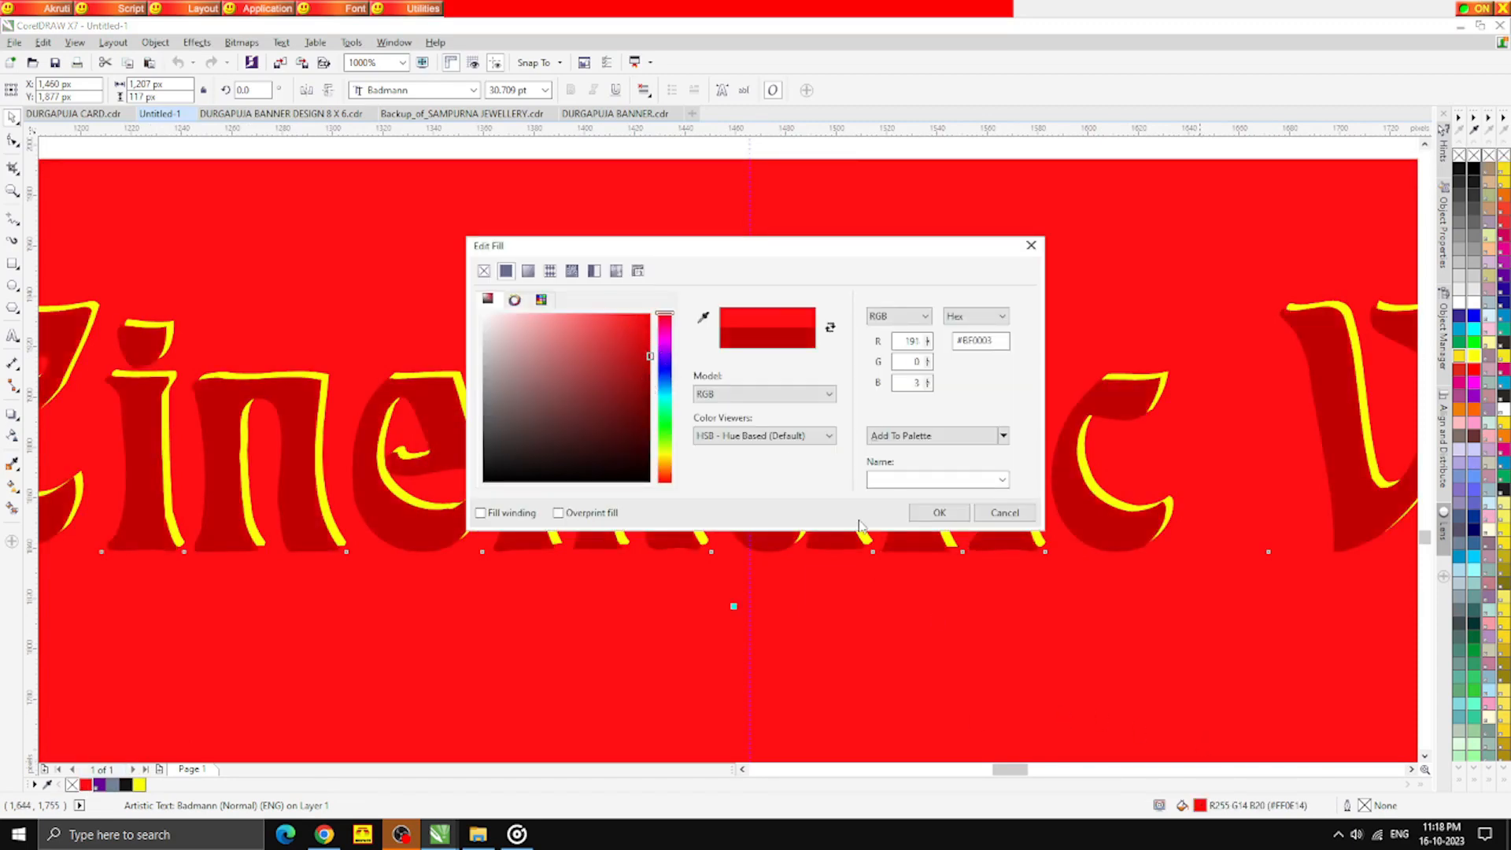
pyautogui.click(921, 513)
# Bring the yellow title in front of its dark red copy to form a shadow
pyautogui.scroll(-3, 601, 411)
pyautogui.click(733, 698)
pyautogui.scroll(3, 606, 405)
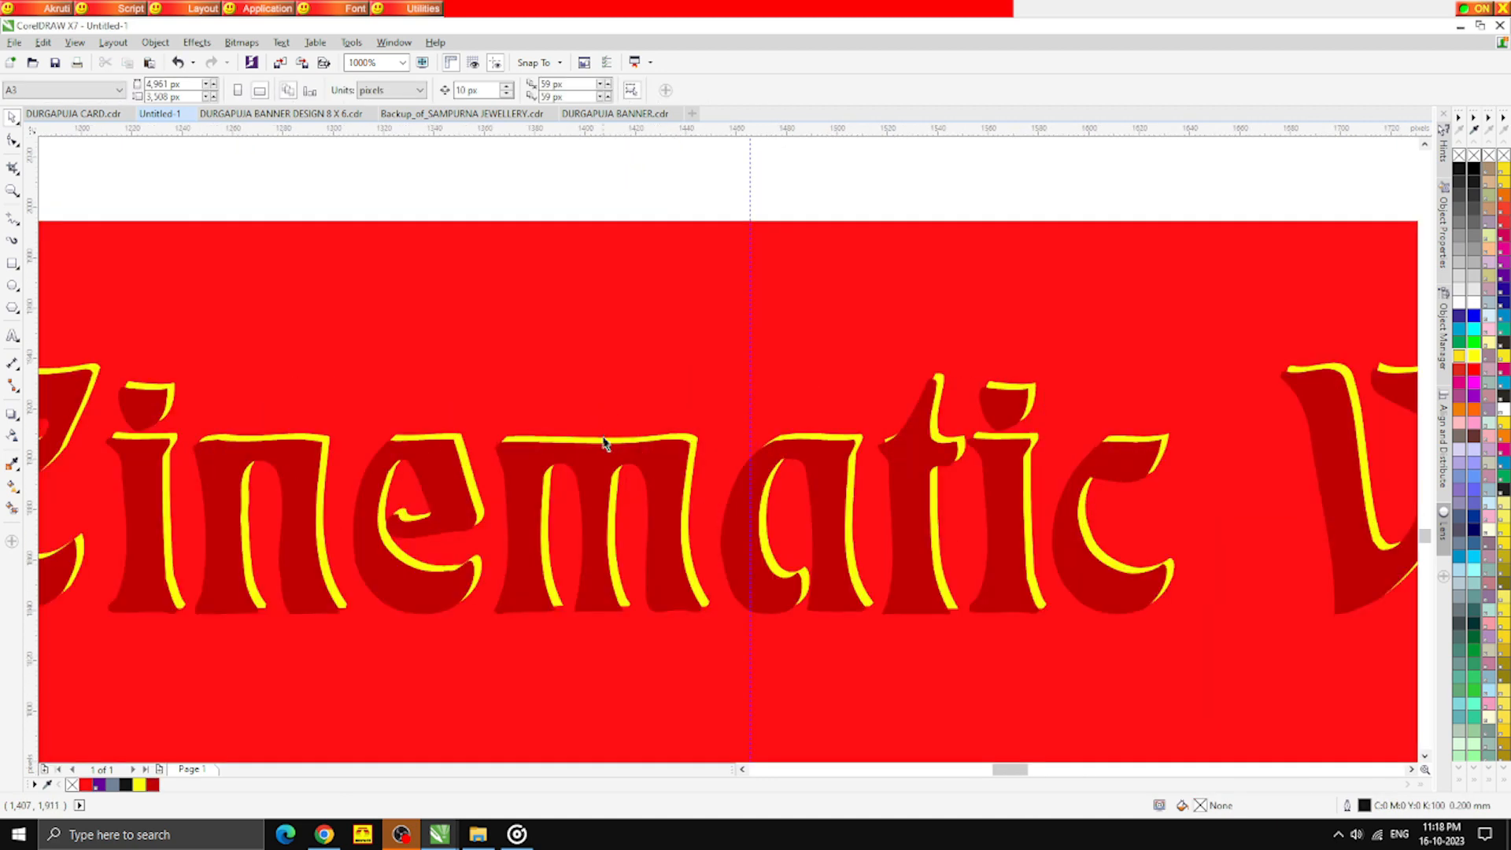
pyautogui.click(602, 442)
pyautogui.hotkey('shift', 'pageup')
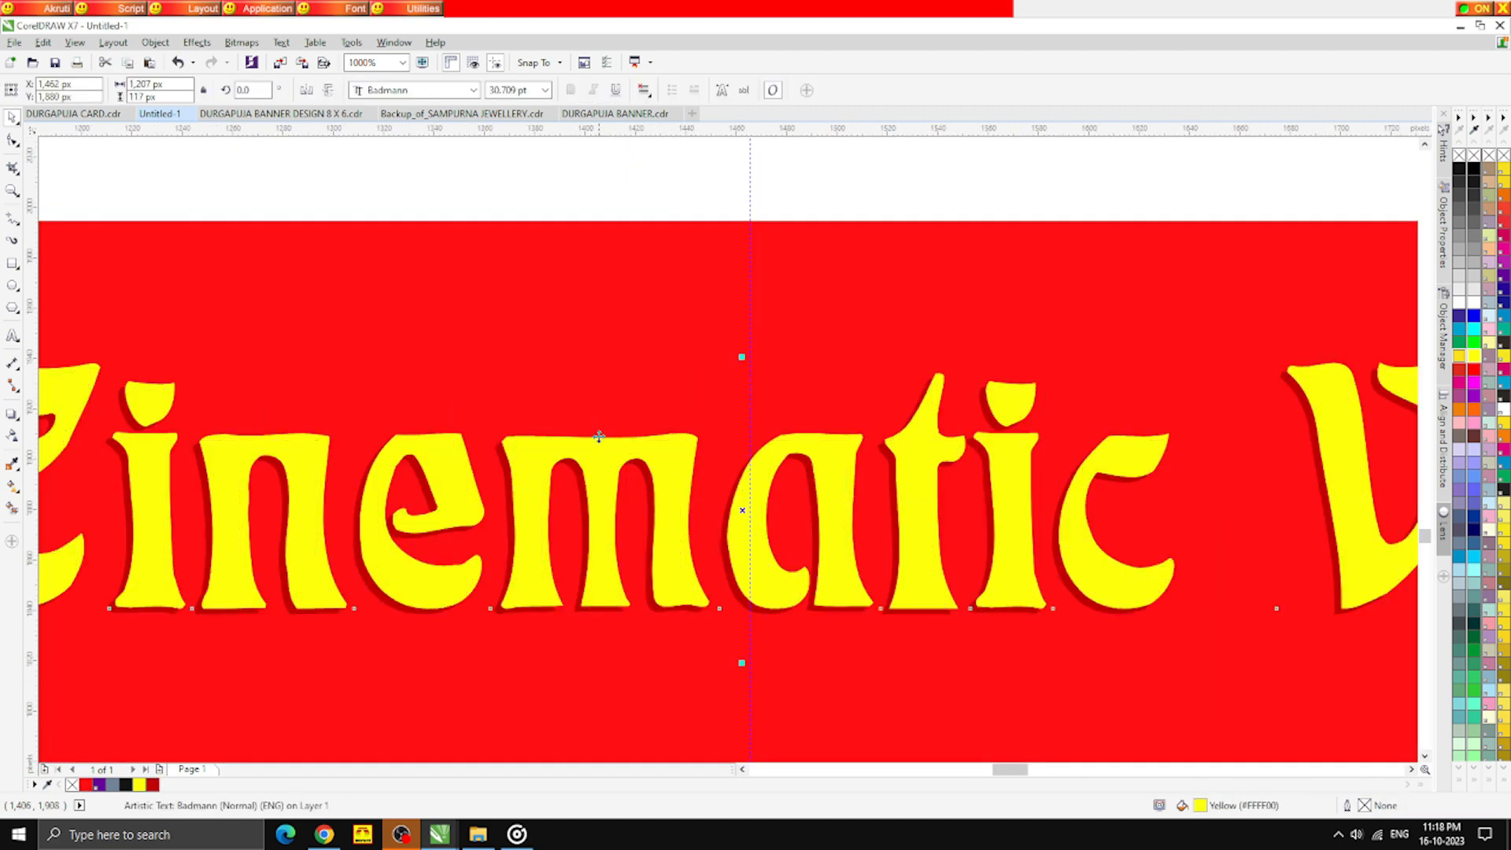
# Fill the front copy of the title white
pyautogui.scroll(-1, 600, 439)
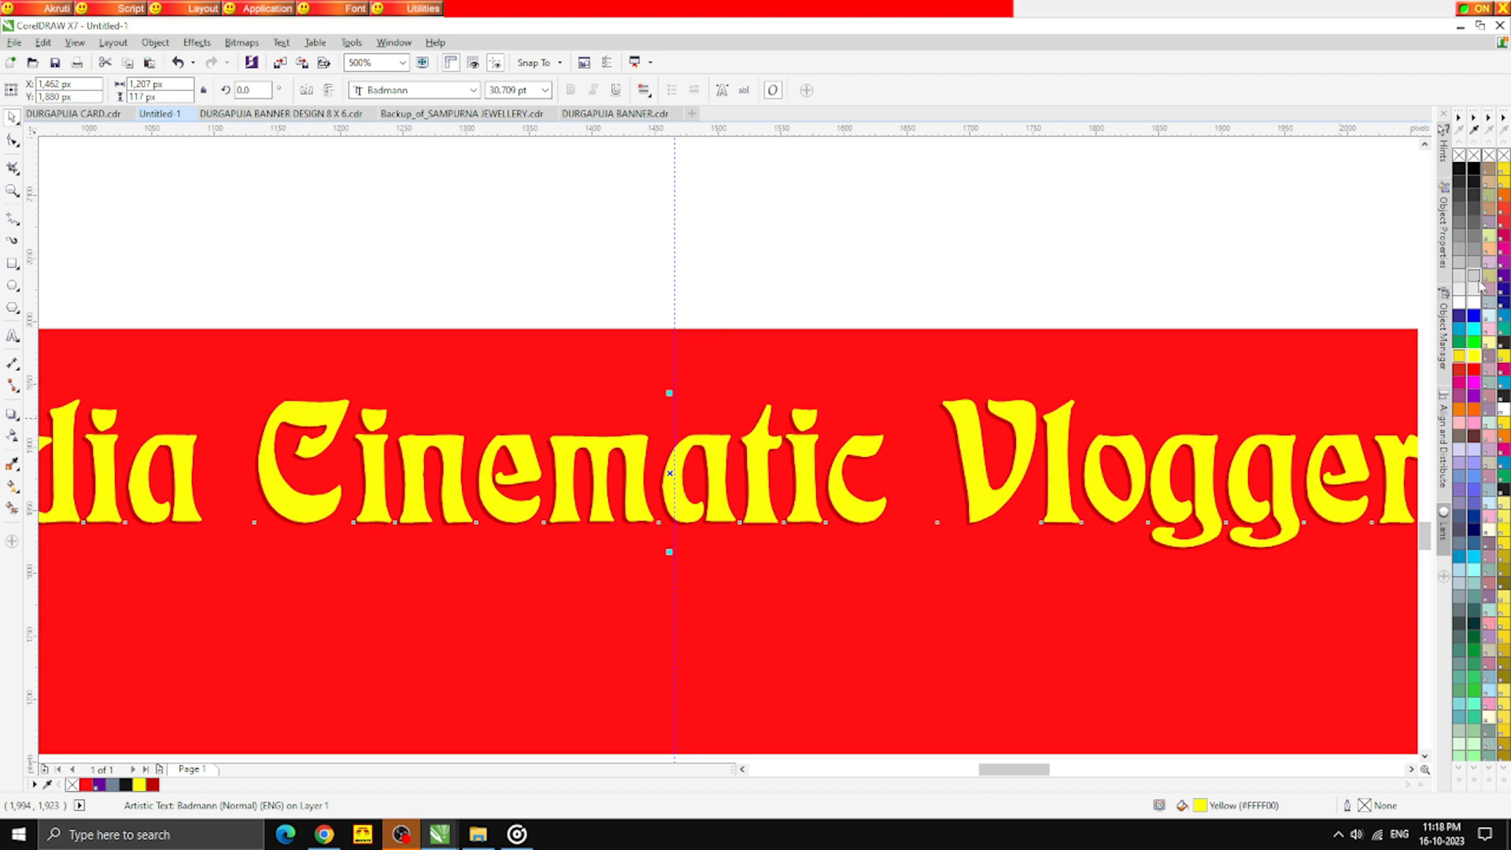
pyautogui.click(1459, 302)
pyautogui.click(796, 267)
pyautogui.scroll(-2, 438, 374)
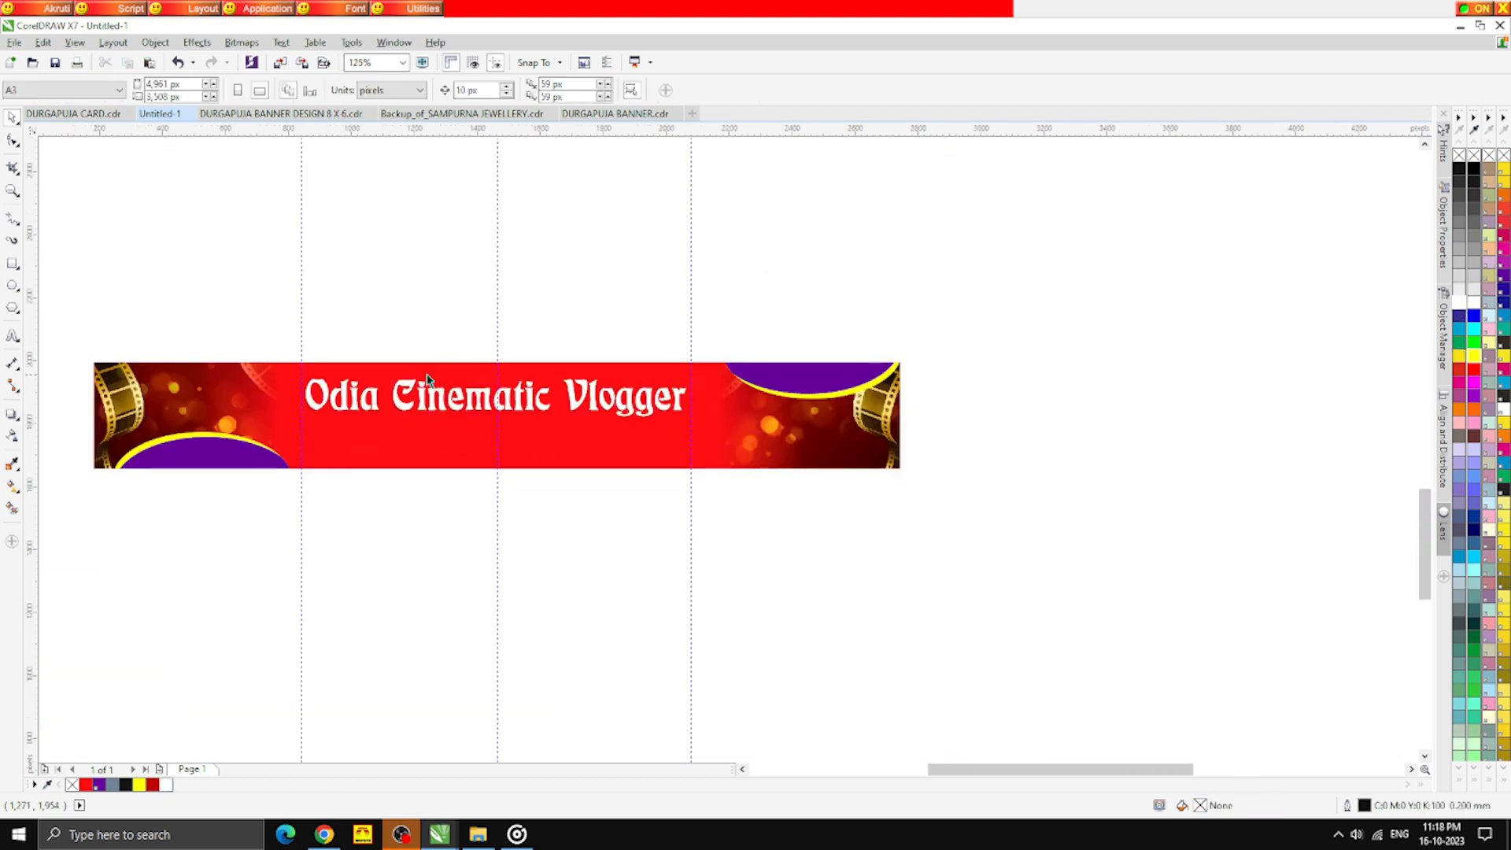
# Stretch the title together with its dark red shadow downward to a height of about 140 px
pyautogui.scroll(1, 250, 351)
pyautogui.moveTo(304, 347); pyautogui.dragTo(1216, 565)
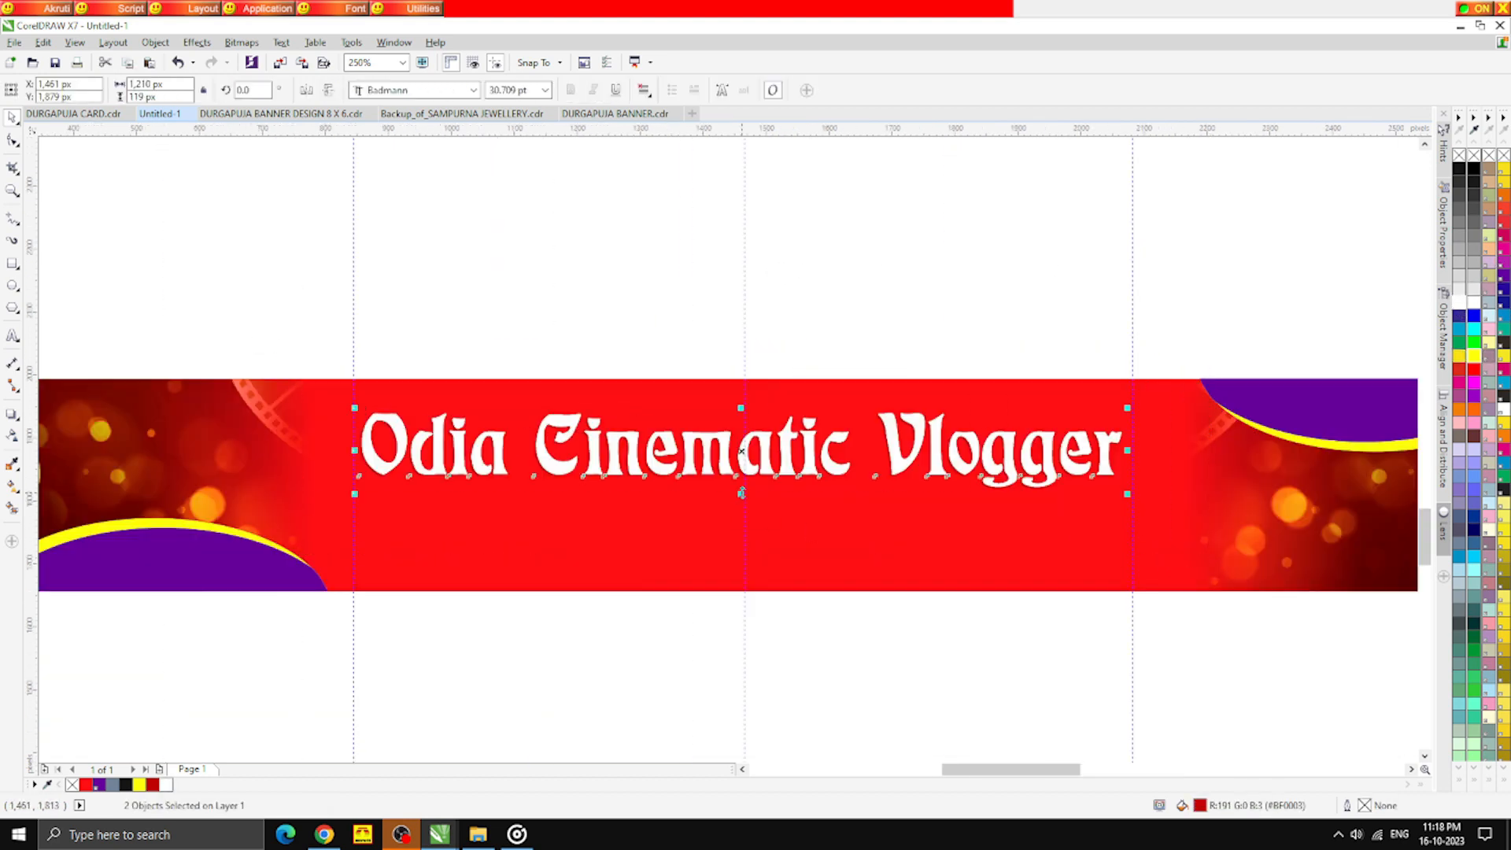
pyautogui.moveTo(747, 490); pyautogui.dragTo(747, 508)
pyautogui.click(490, 327)
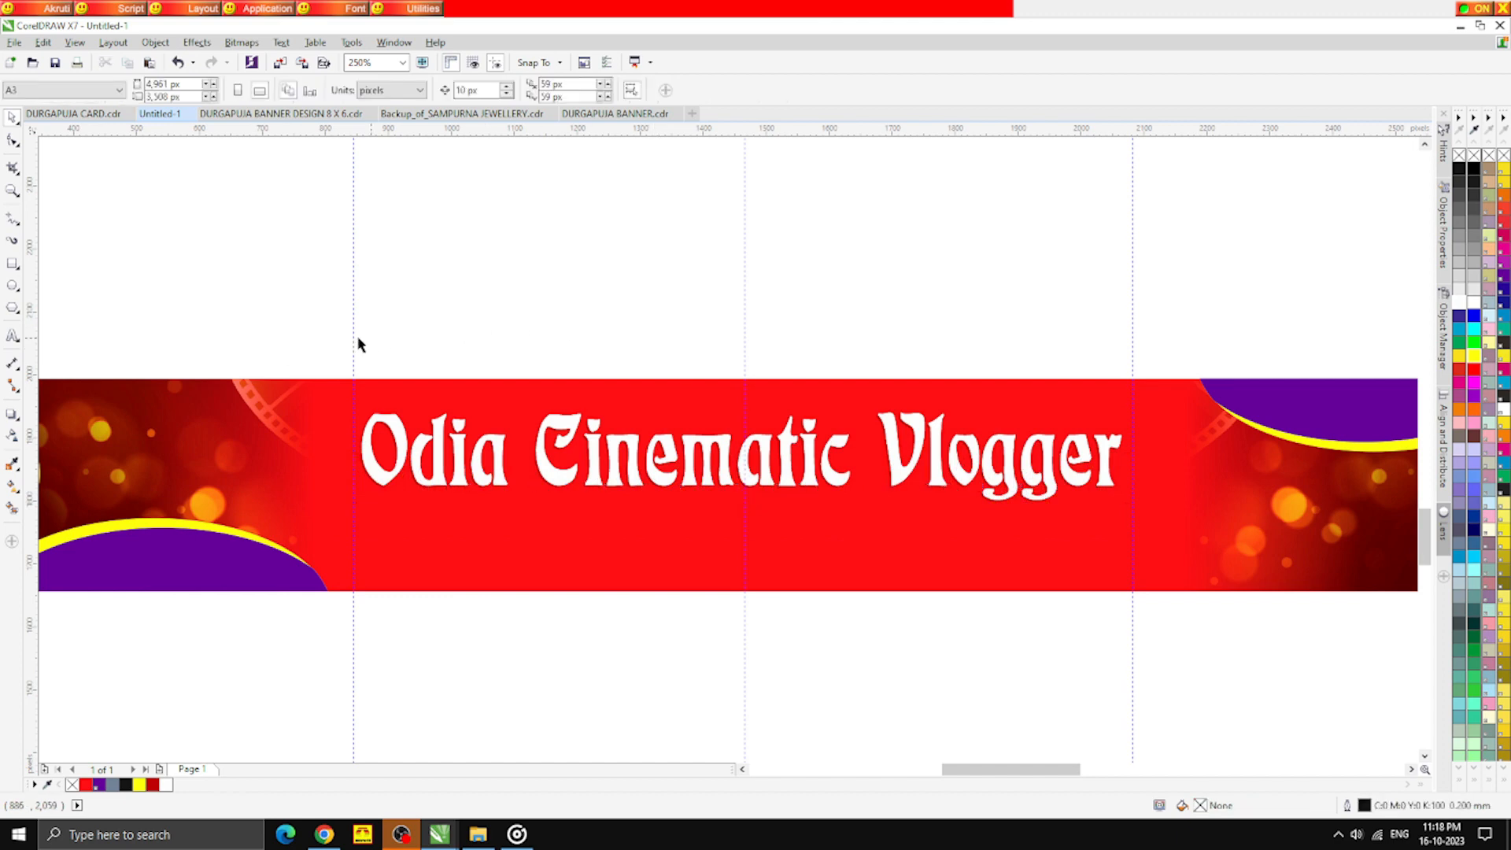
# Nudge the title together with its shadow 10 px to the right
pyautogui.moveTo(233, 324); pyautogui.dragTo(1147, 576)
pyautogui.press('Right')
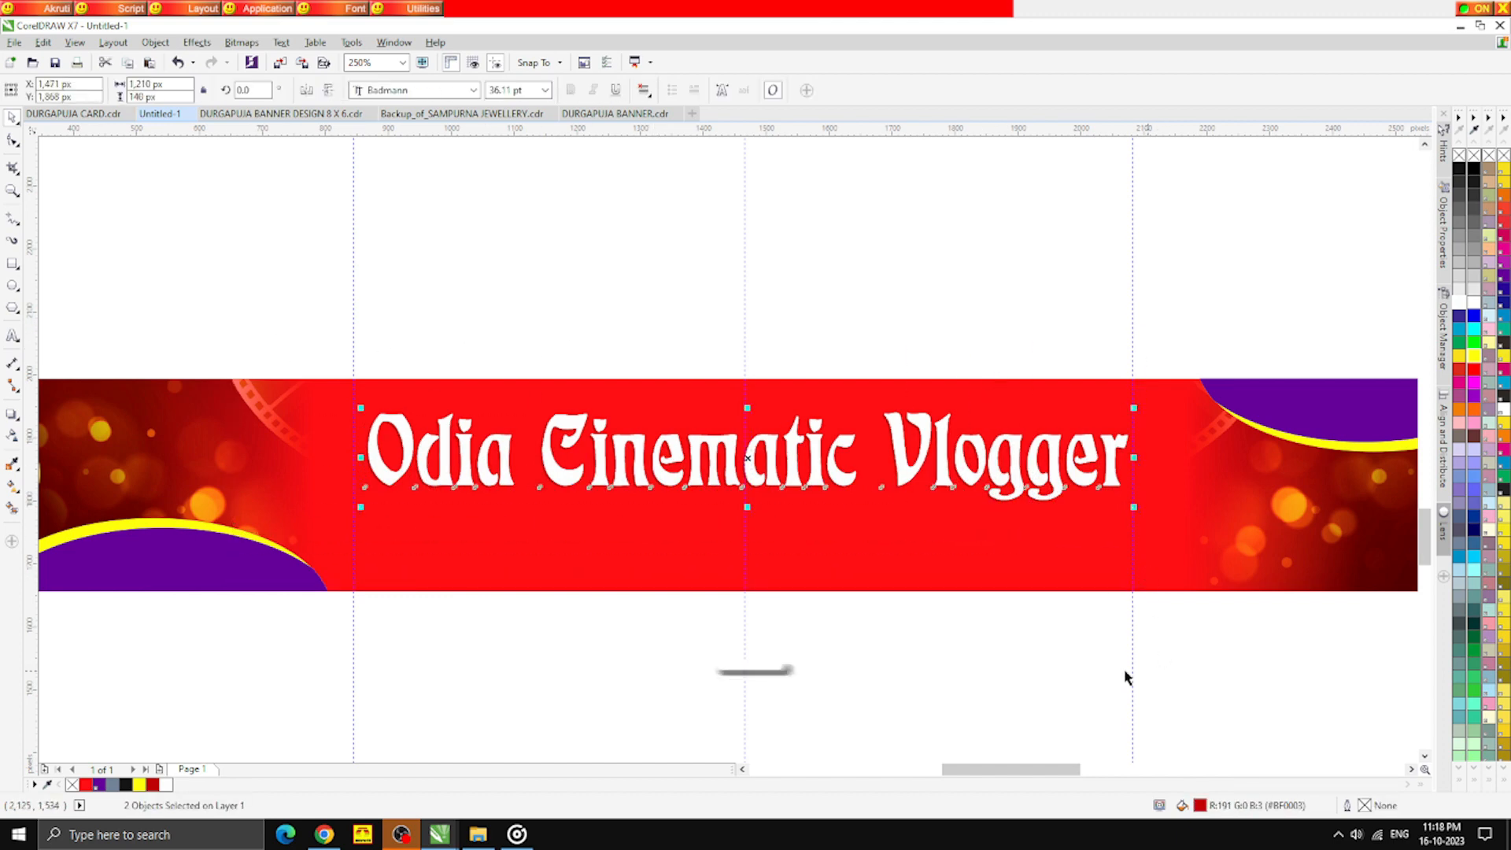
pyautogui.click(1126, 674)
pyautogui.scroll(-2, 506, 392)
pyautogui.scroll(1, 554, 407)
pyautogui.scroll(1, 554, 407)
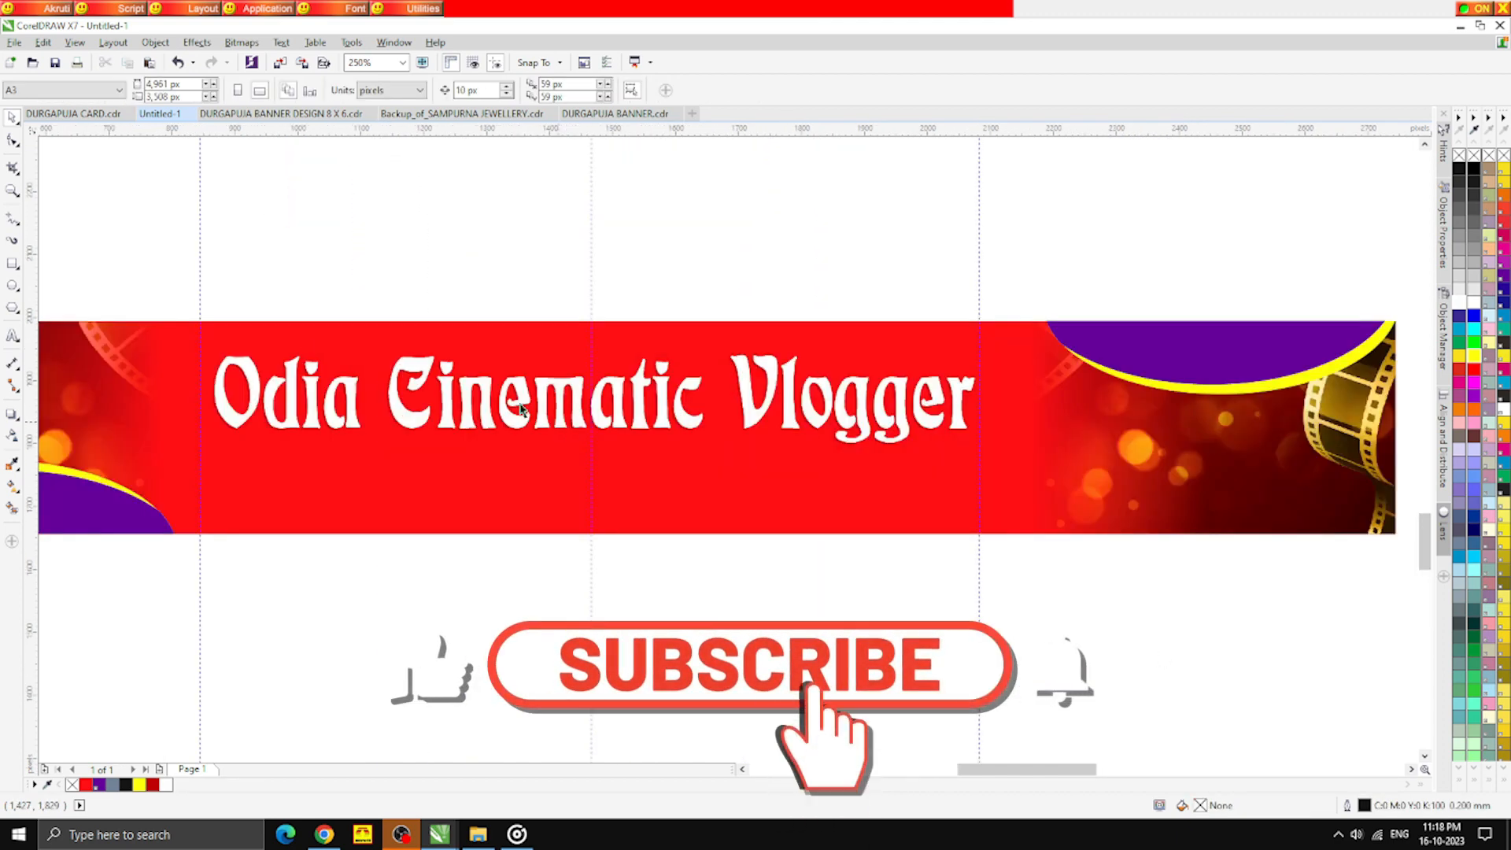
# Draw a thin rectangle about 1,234 × 4 px between the outer guidelines and move it about 24 px down, just below the title
pyautogui.press('F6')
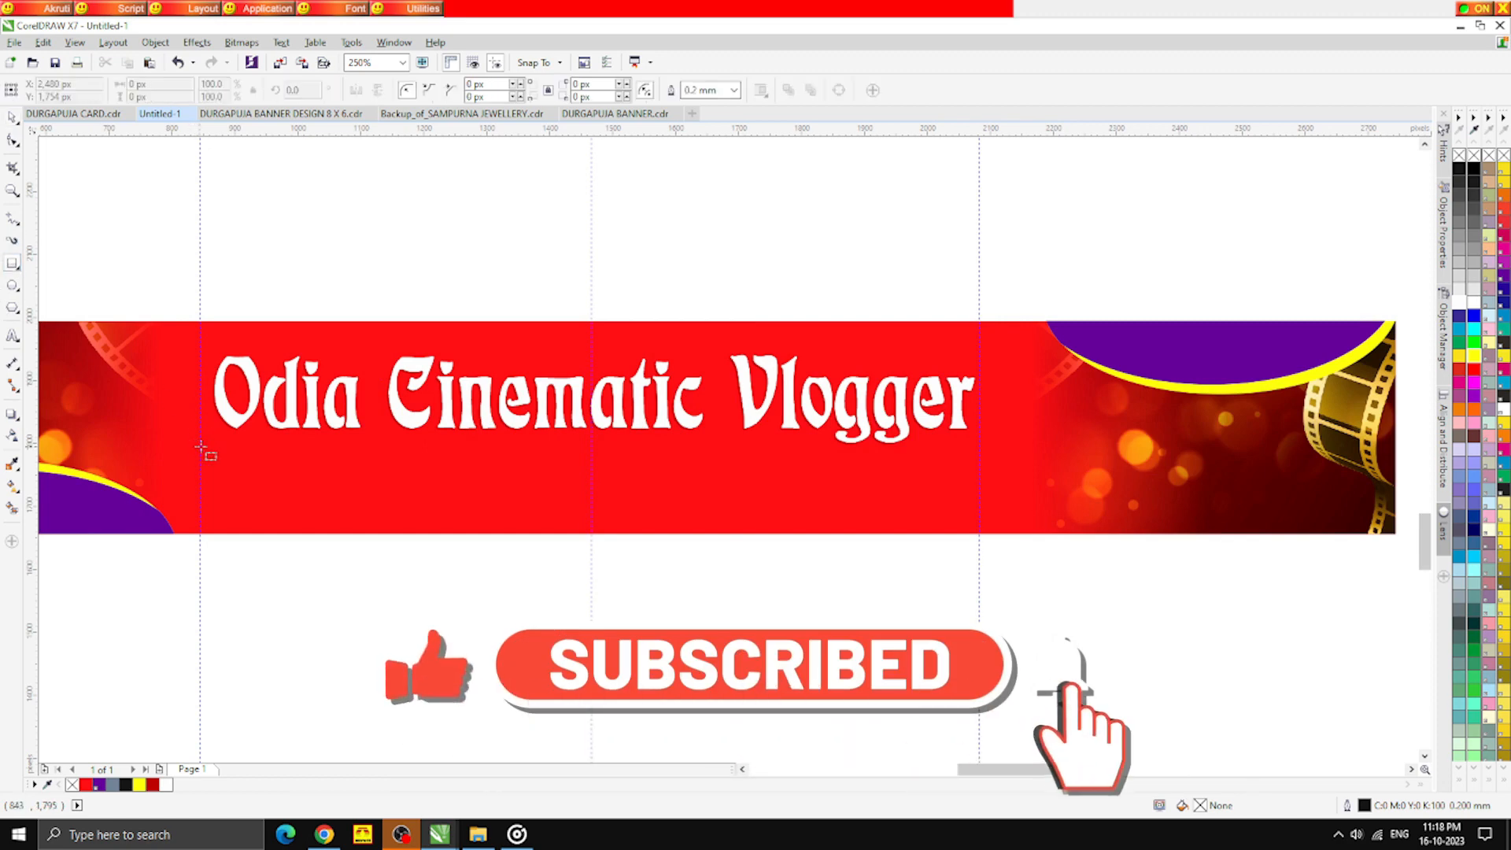
pyautogui.moveTo(202, 443); pyautogui.dragTo(982, 443)
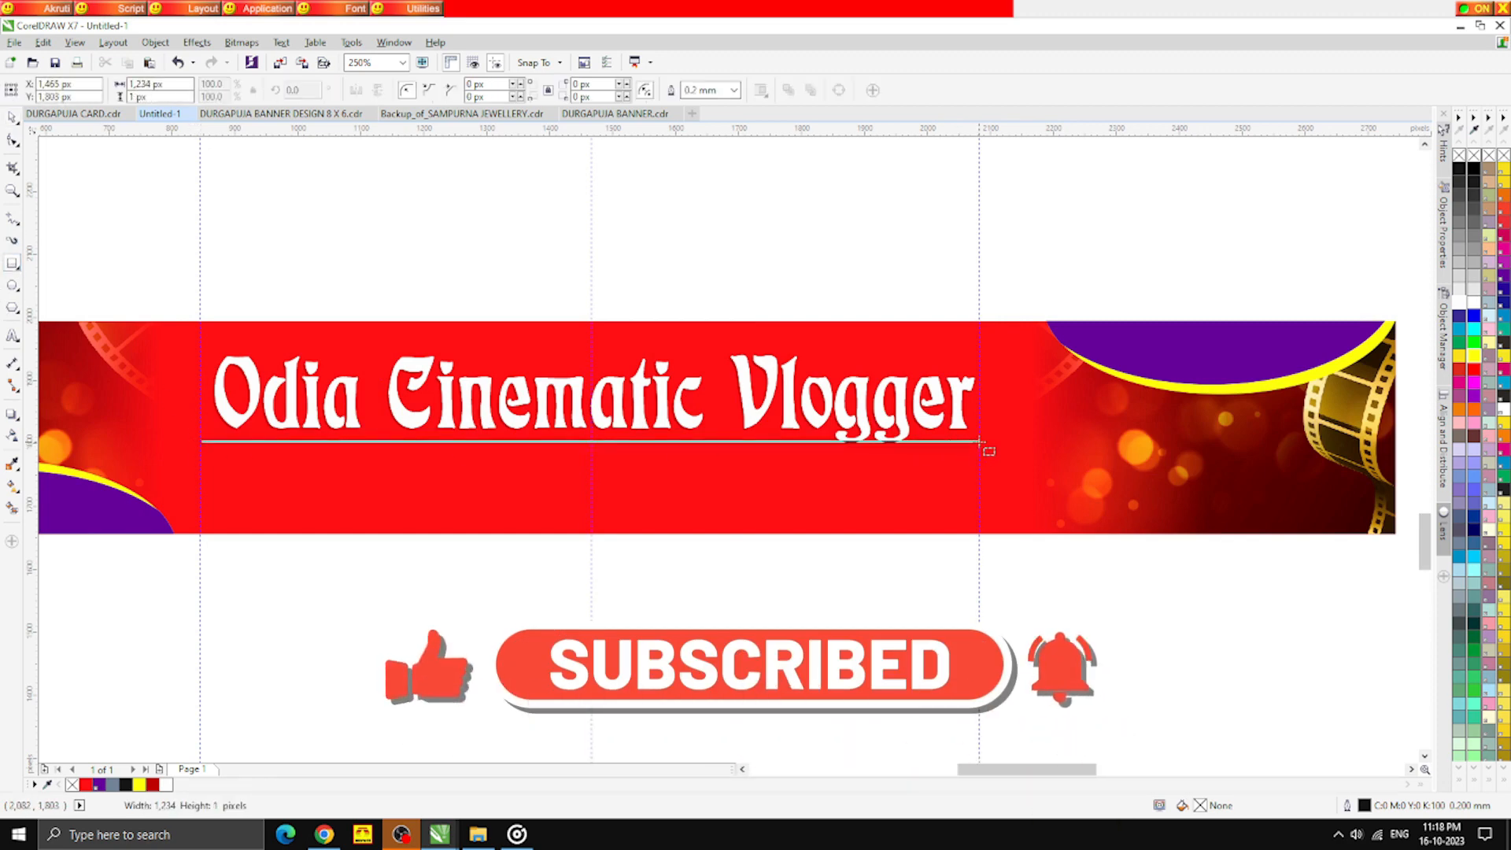
pyautogui.click(16, 117)
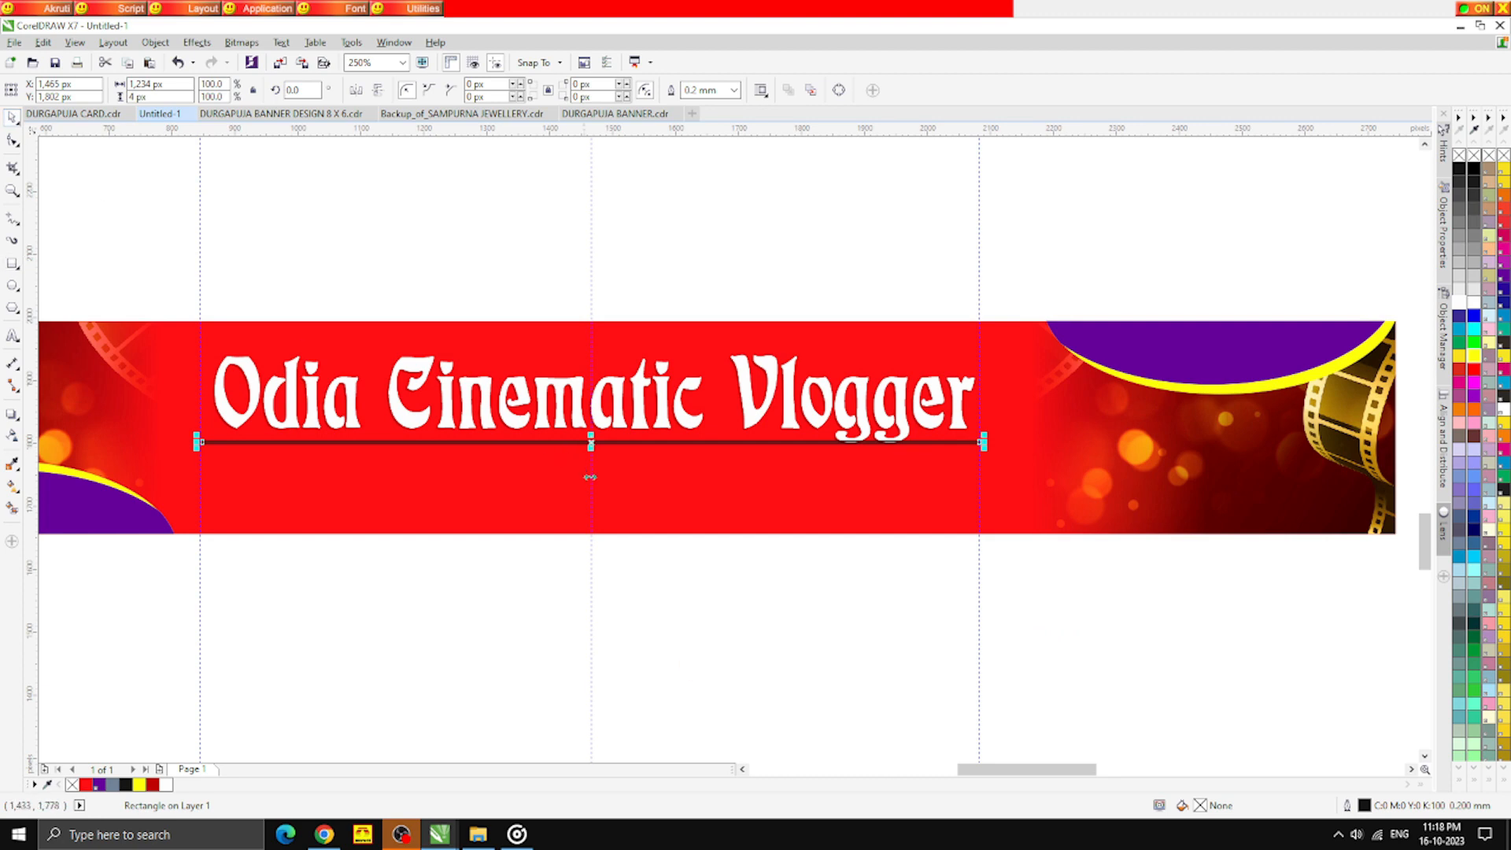
pyautogui.scroll(2, 590, 469)
pyautogui.moveTo(473, 435); pyautogui.dragTo(481, 498)
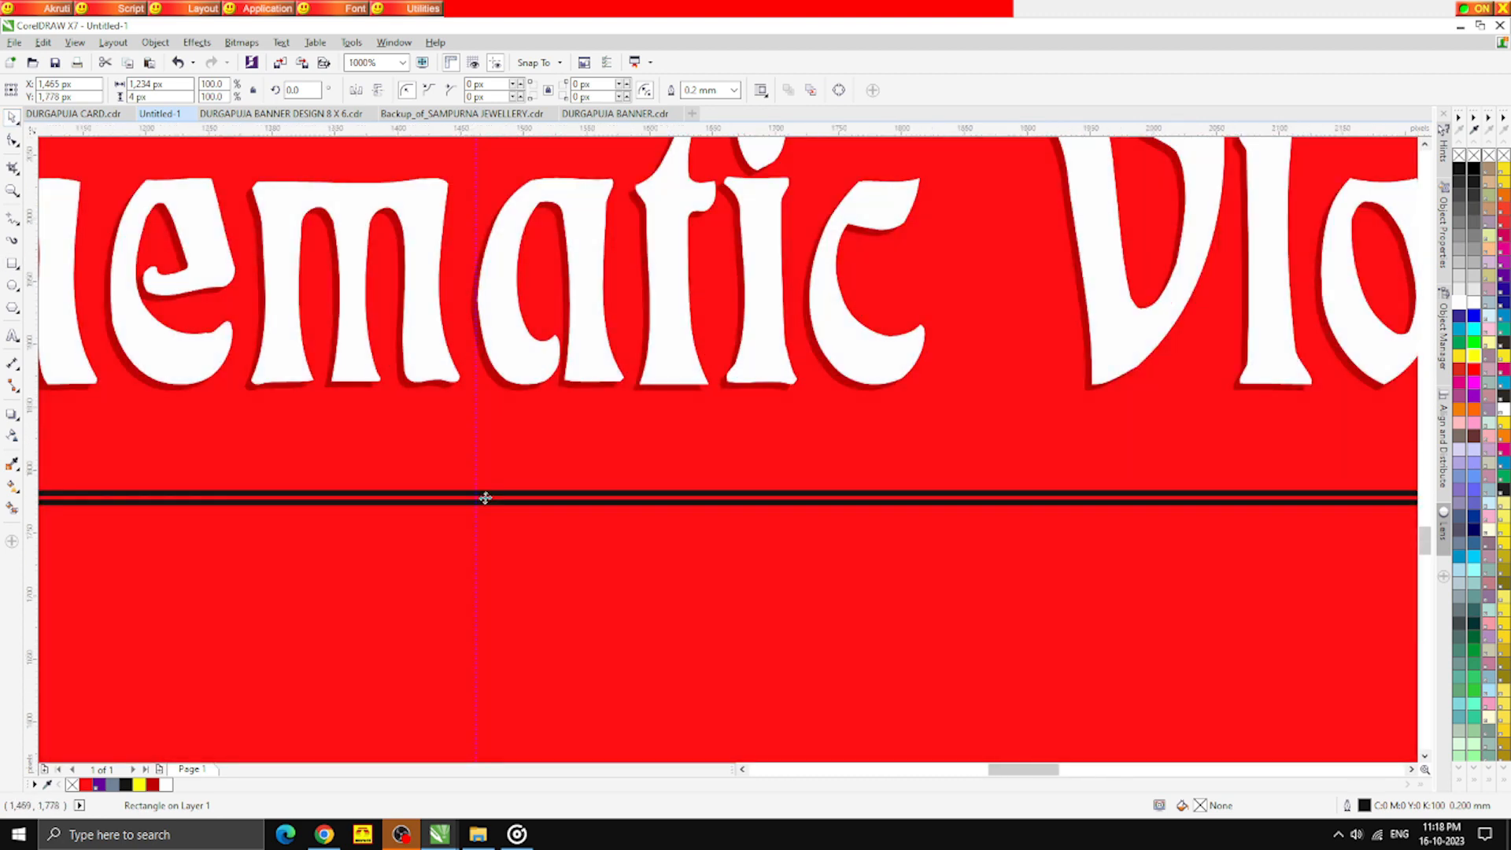
# Fill the thin rectangle under the title yellow and remove its outline
pyautogui.scroll(-1, 482, 497)
pyautogui.click(138, 785)
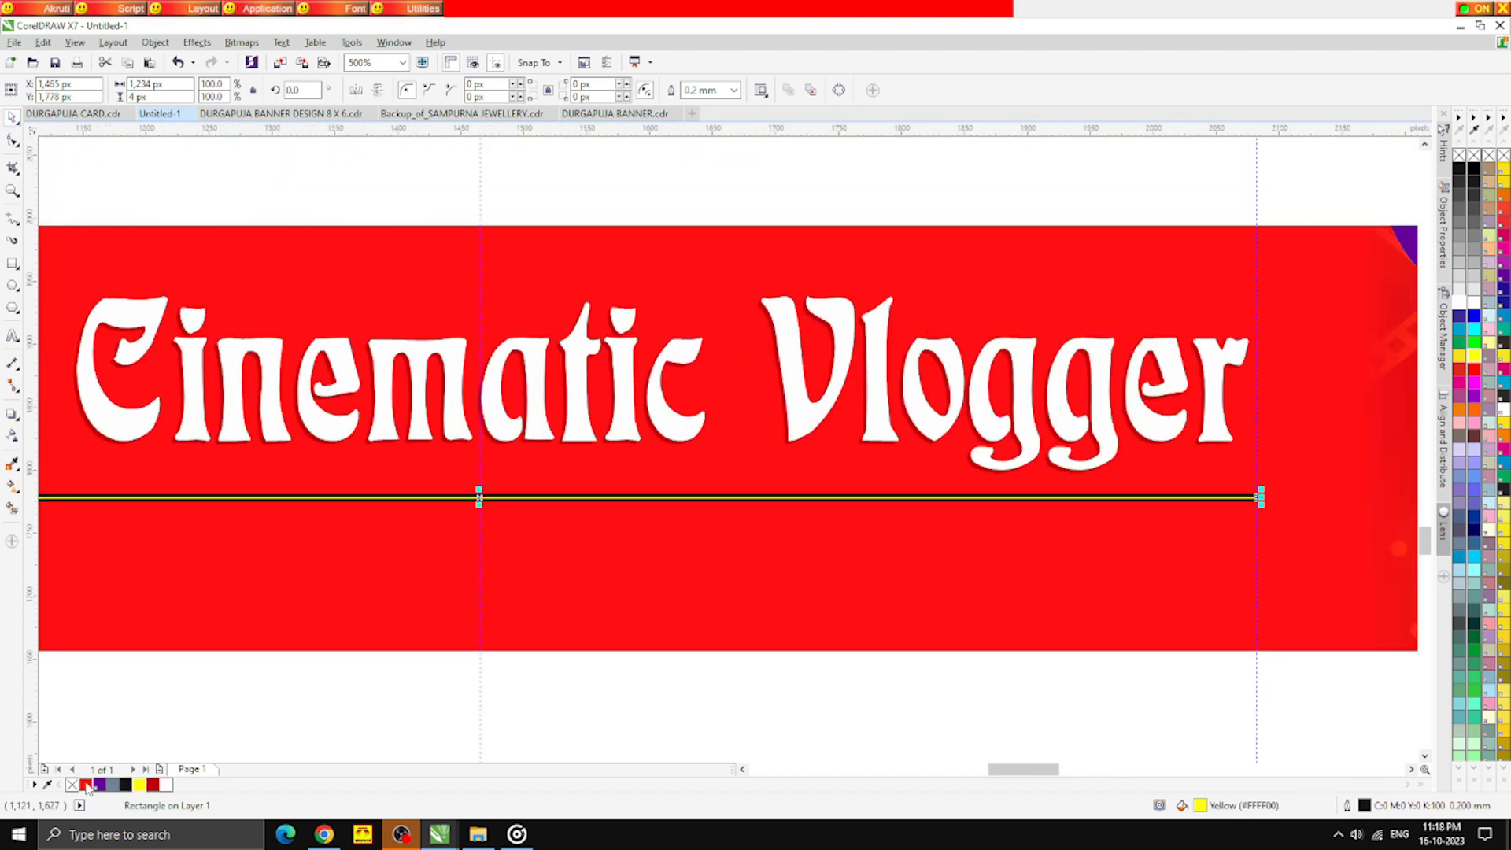
pyautogui.rightClick(73, 785)
pyautogui.click(80, 755)
pyautogui.scroll(-2, 598, 535)
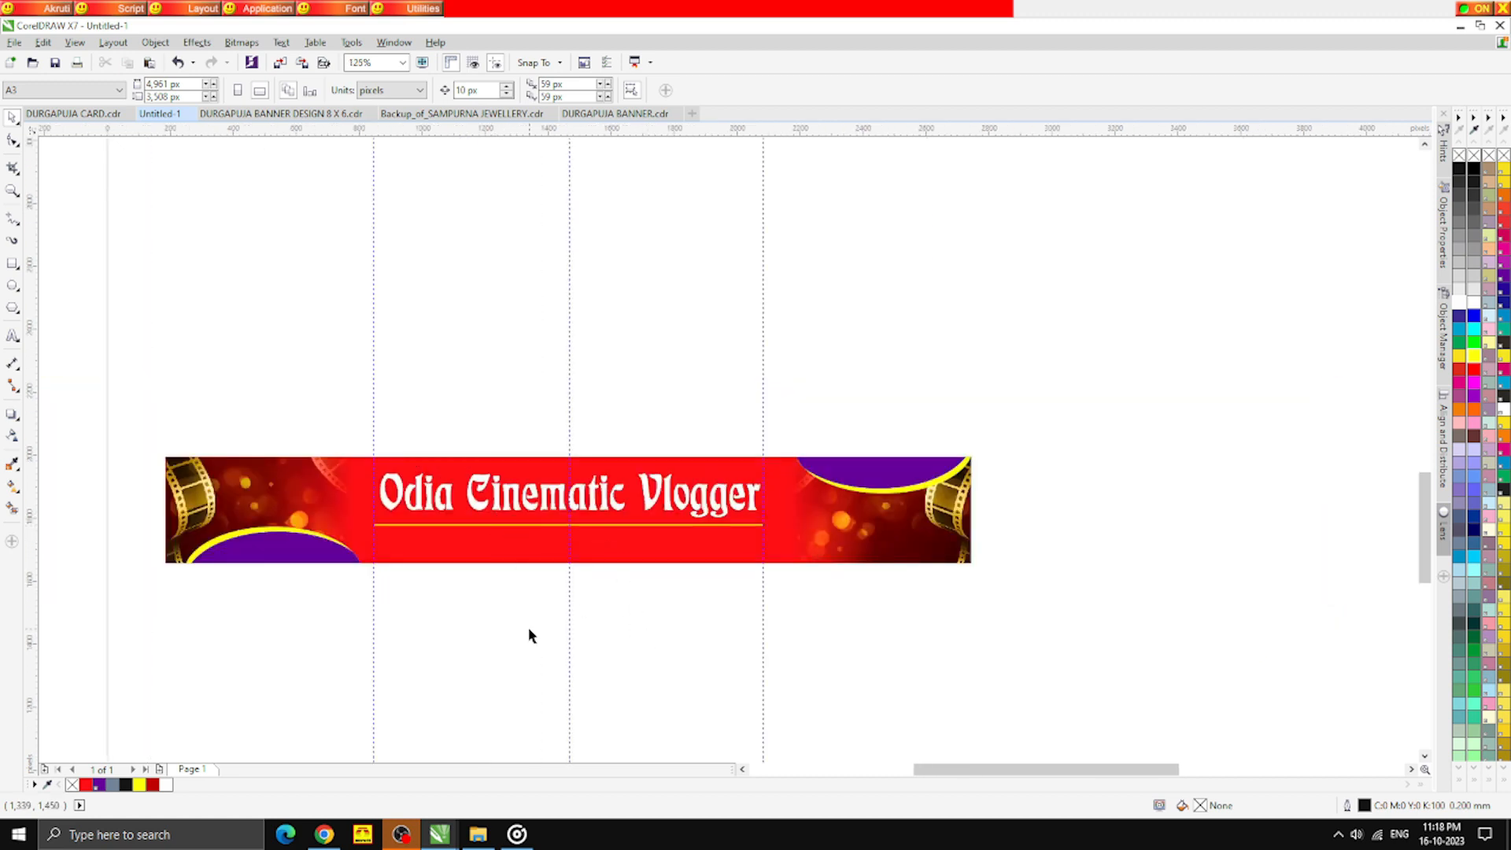
# Move the title, its shadow and the yellow underline slightly down within the banner
pyautogui.scroll(-1, 562, 597)
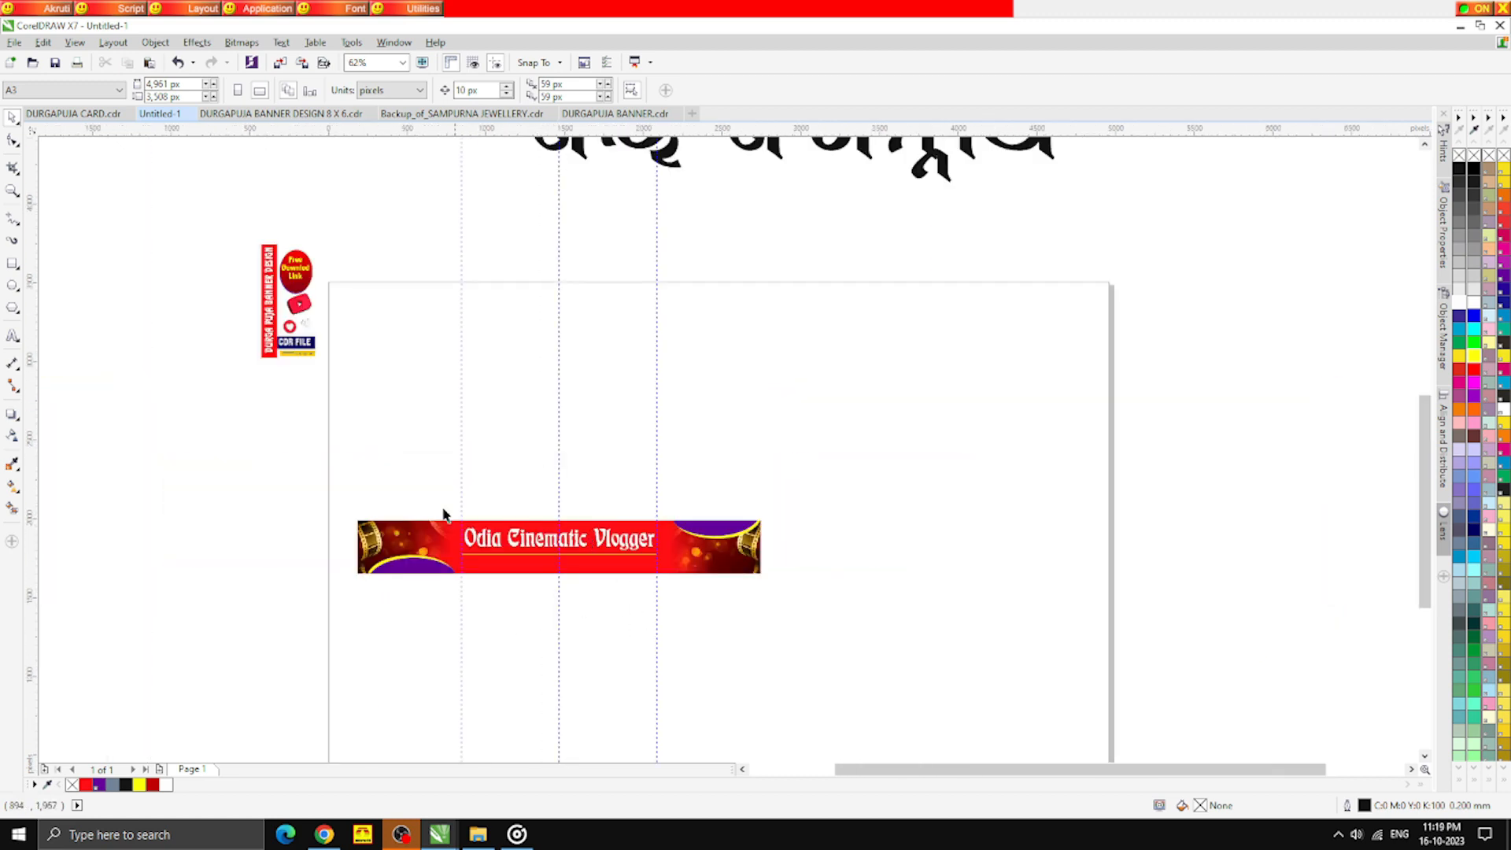
pyautogui.moveTo(425, 498); pyautogui.dragTo(665, 568)
pyautogui.scroll(2, 547, 547)
pyautogui.moveTo(549, 527); pyautogui.dragTo(548, 578)
pyautogui.press('Escape')
pyautogui.moveTo(143, 385); pyautogui.dragTo(1027, 659)
pyautogui.moveTo(596, 577); pyautogui.dragTo(595, 547)
pyautogui.click(551, 420)
pyautogui.scroll(-3, 569, 460)
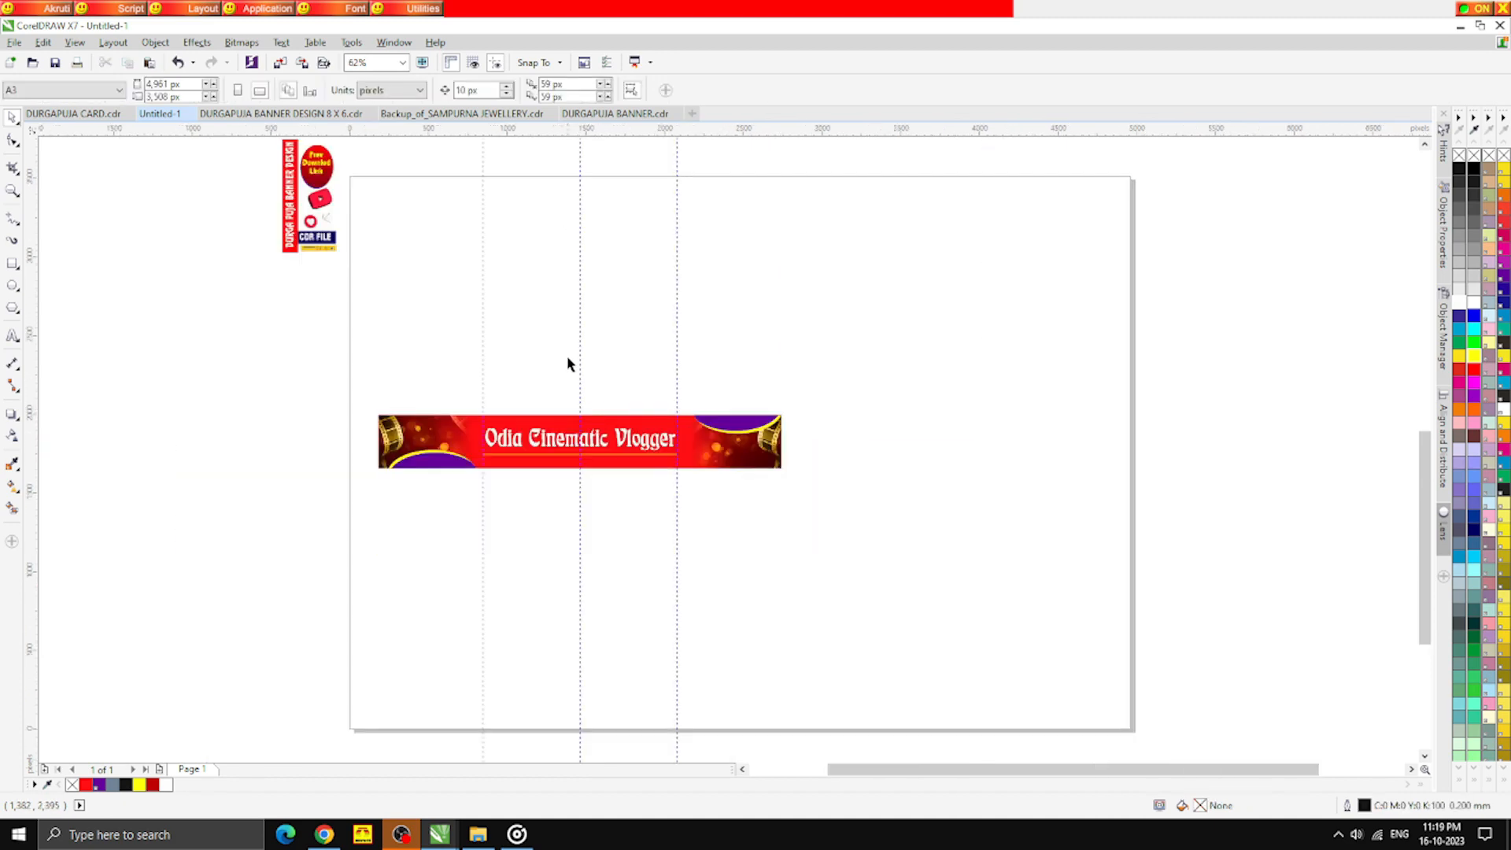
# Bring the black Odia text ଜୟ ଜଗନ୍ନାଥ onto the banner above the title, scaled to about 640 × 124 px and in front of everything
pyautogui.scroll(-1, 568, 363)
pyautogui.scroll(1, 578, 184)
pyautogui.moveTo(578, 184); pyautogui.dragTo(518, 518)
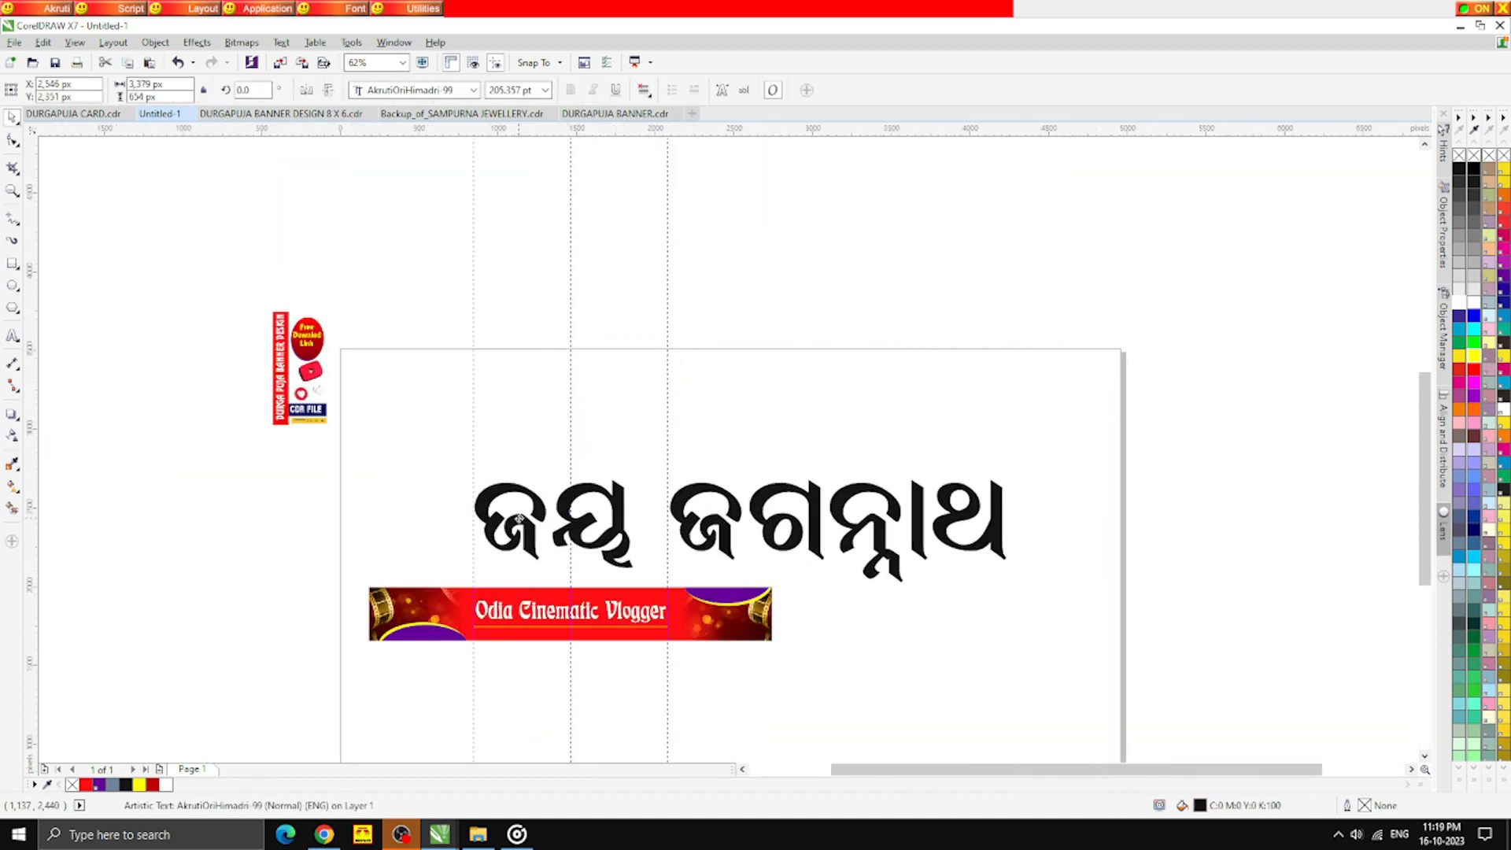
pyautogui.moveTo(1009, 596); pyautogui.dragTo(587, 560)
pyautogui.scroll(2, 587, 560)
pyautogui.moveTo(464, 381); pyautogui.dragTo(559, 600)
pyautogui.scroll(2, 559, 599)
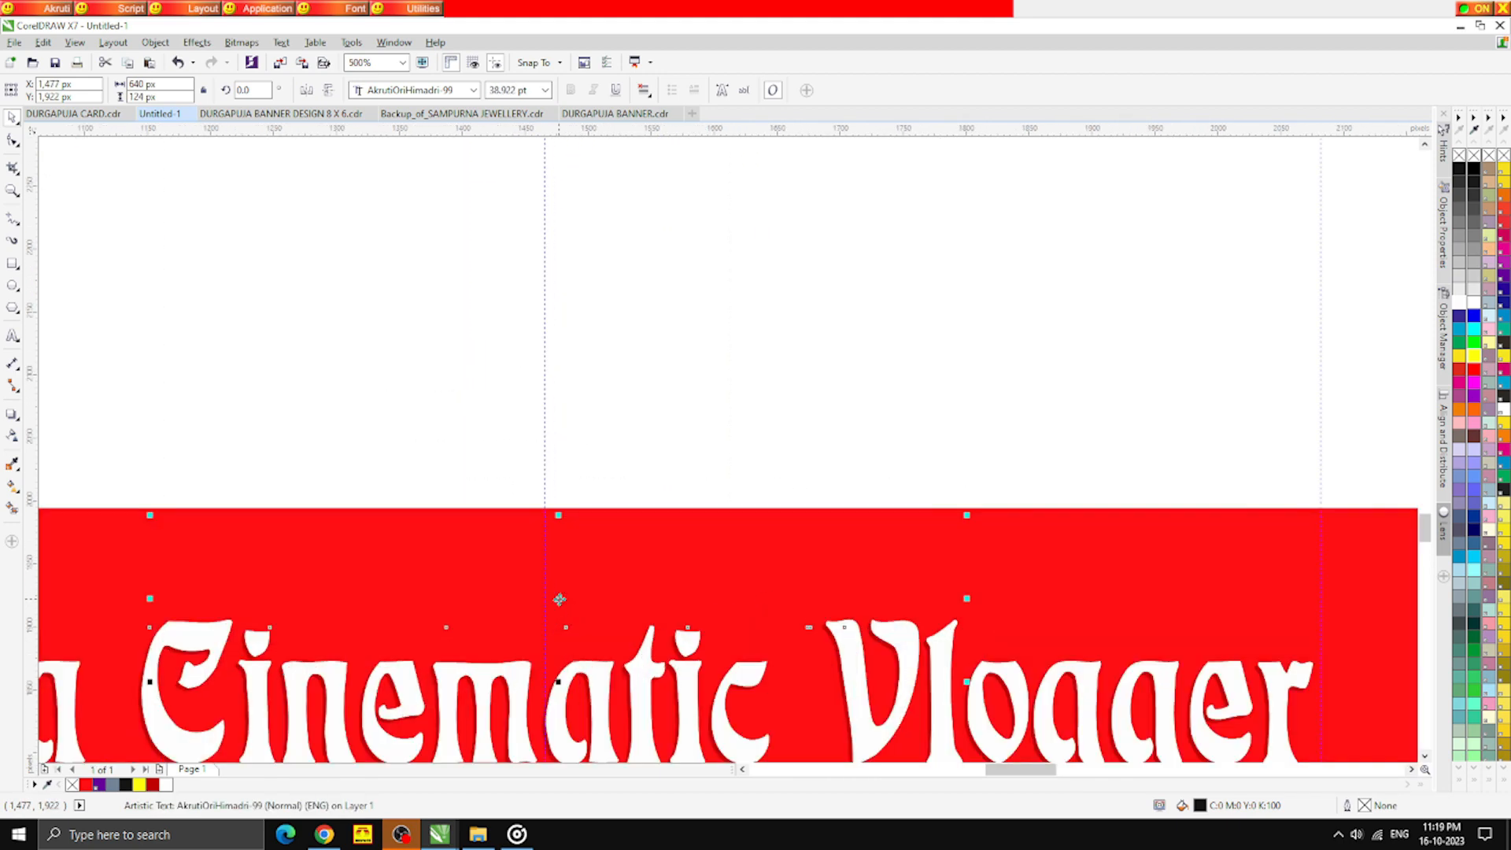
pyautogui.hotkey('shift', 'pageup')
pyautogui.scroll(-1, 572, 498)
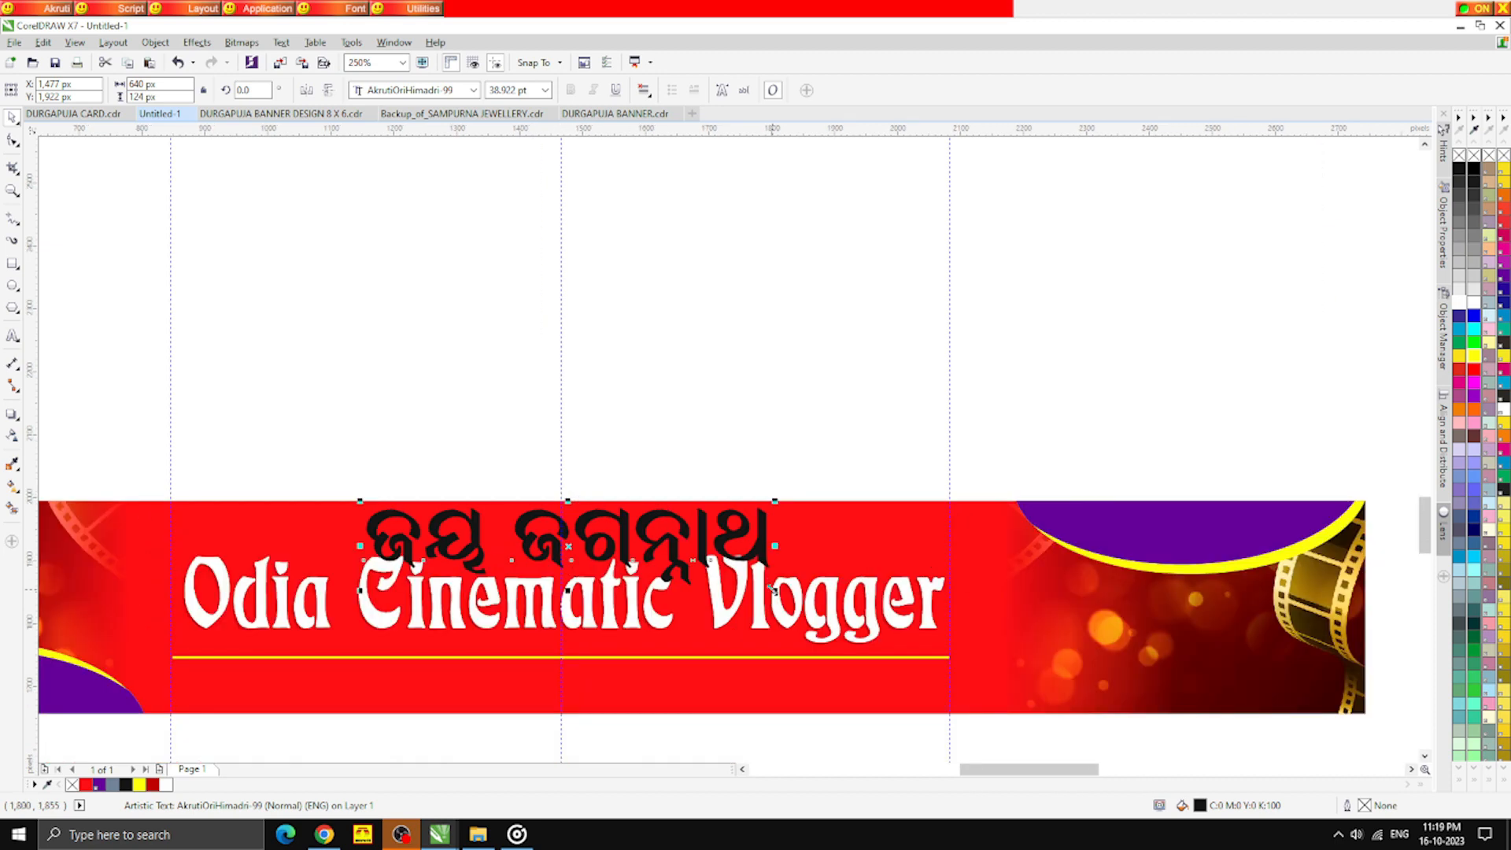
pyautogui.moveTo(775, 593); pyautogui.dragTo(744, 588)
pyautogui.press('Delete')
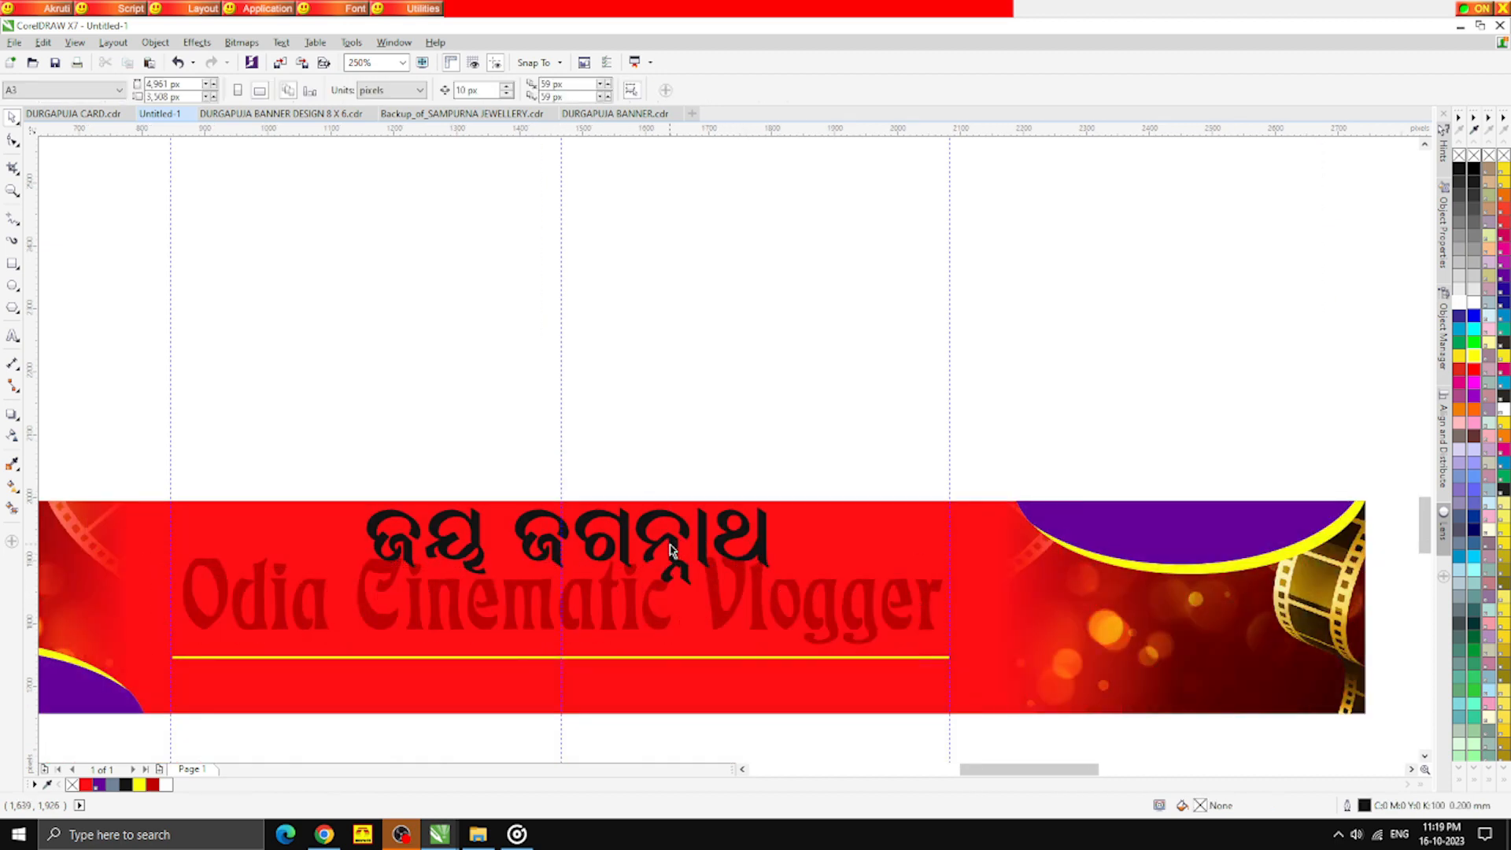
pyautogui.hotkey('ctrl', 'z')
# Scale the Odia text to about 299 × 58 px and centre it on the middle guideline above the title
pyautogui.click(627, 521)
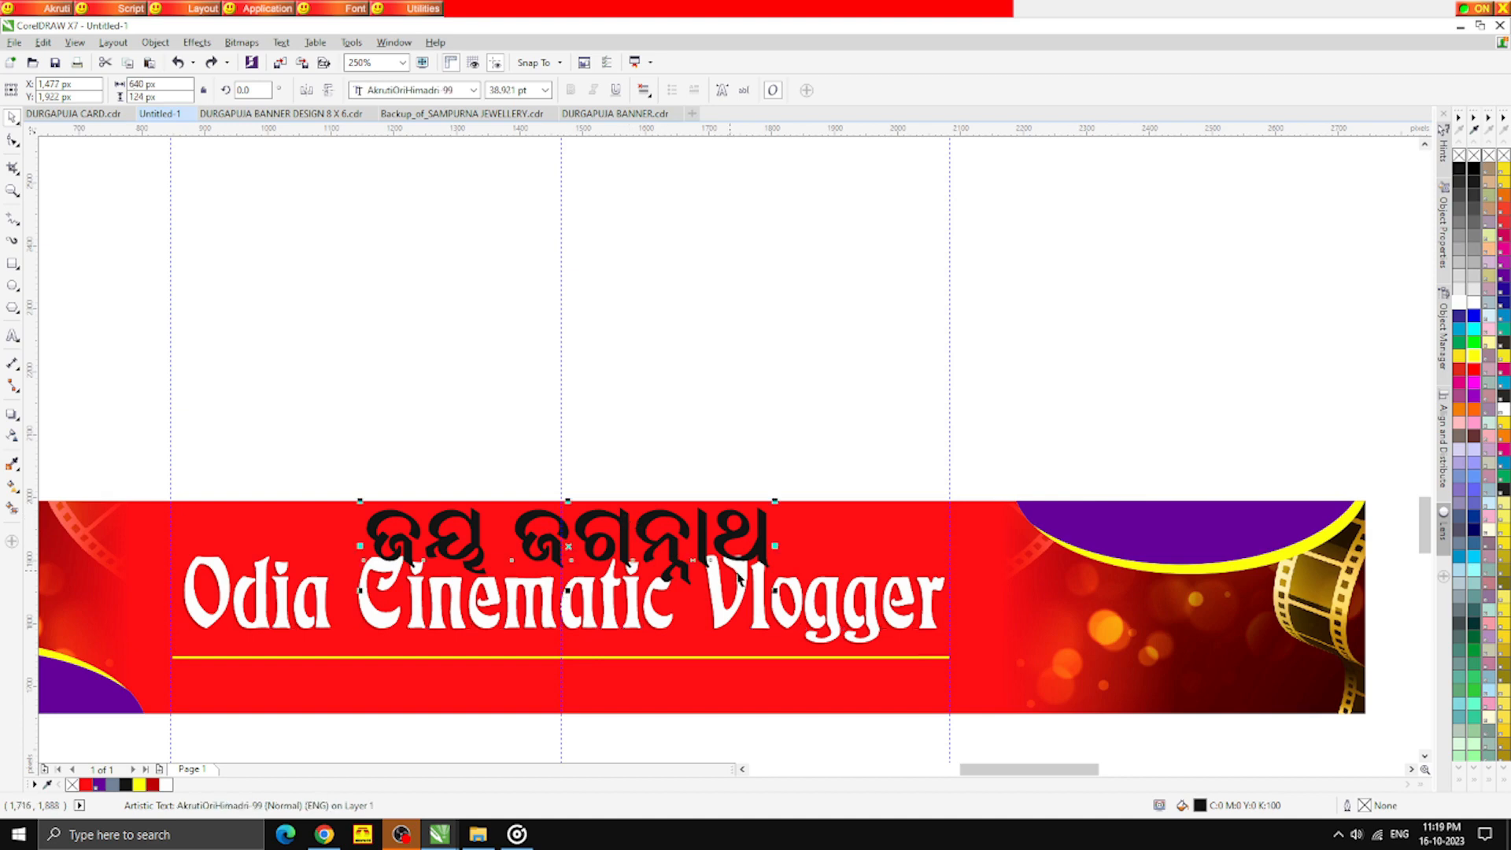
pyautogui.moveTo(775, 590); pyautogui.dragTo(666, 567)
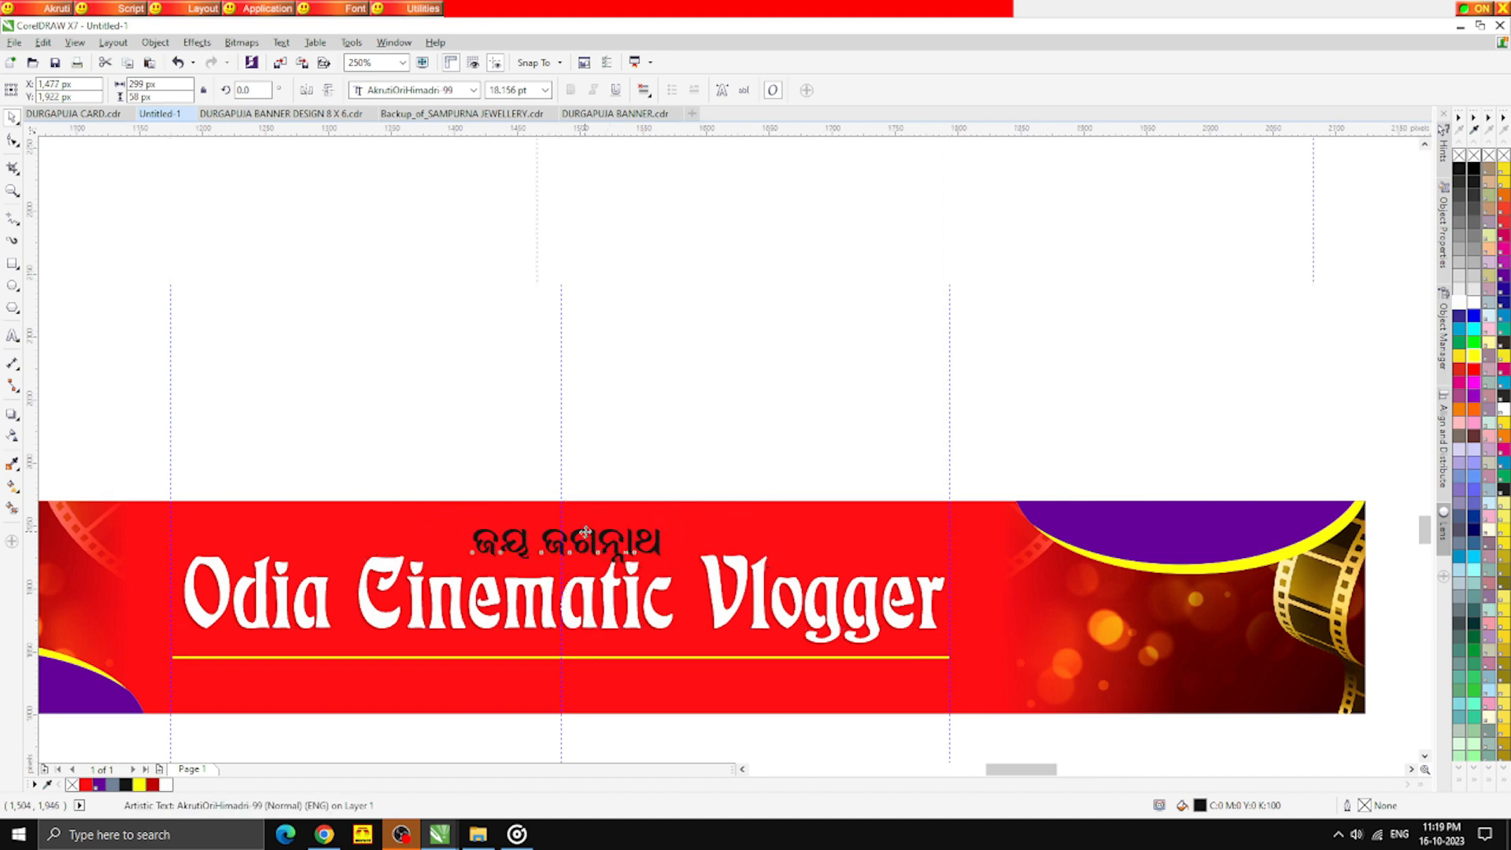
pyautogui.scroll(4, 570, 554)
pyautogui.moveTo(547, 546); pyautogui.dragTo(518, 507)
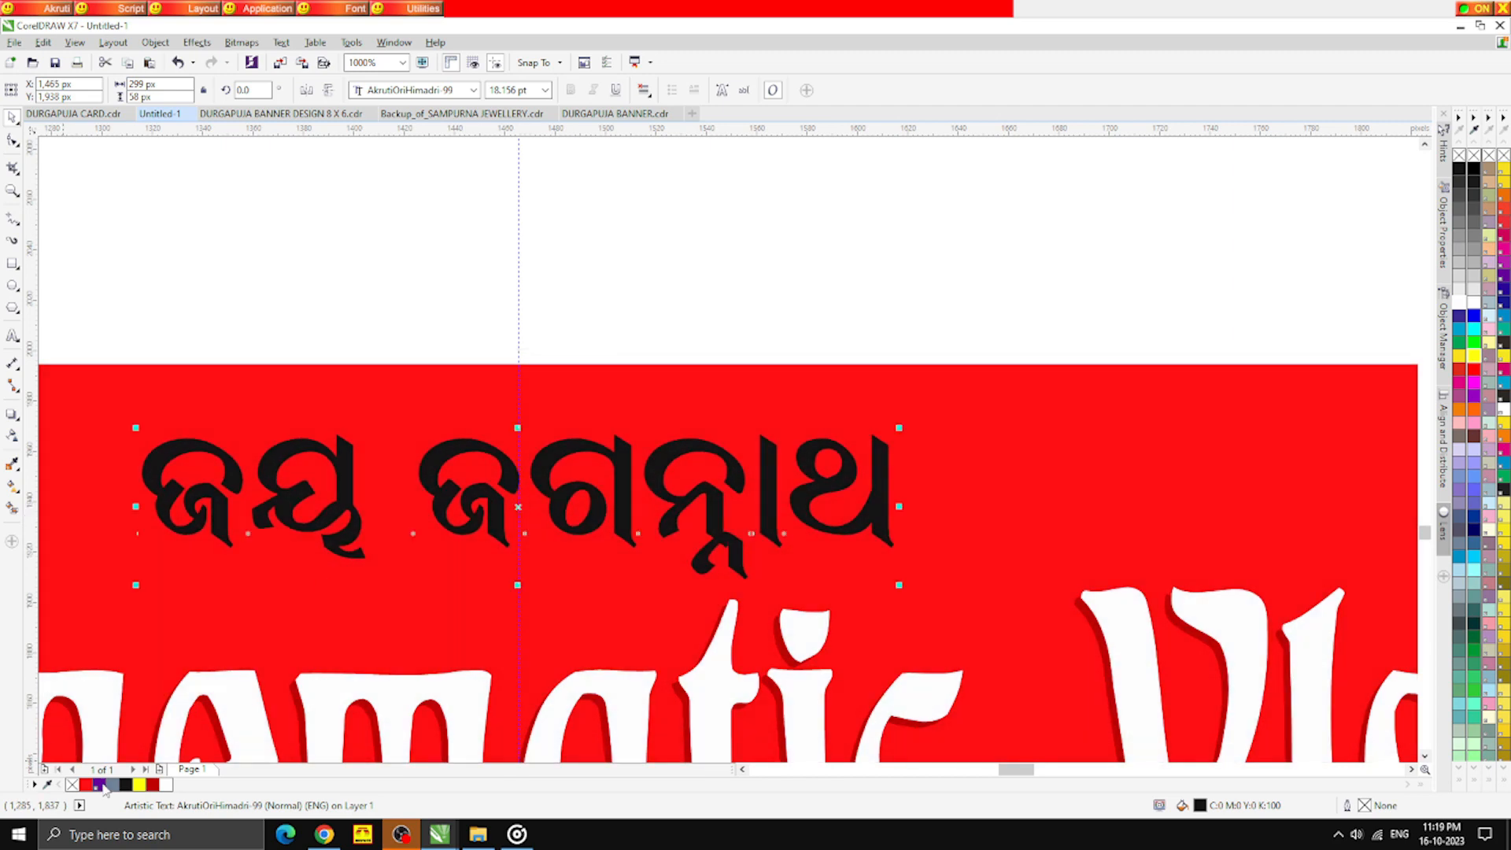
# Fill the Odia text above the title yellow
pyautogui.click(139, 784)
pyautogui.click(462, 296)
pyautogui.scroll(-2, 472, 330)
pyautogui.scroll(3, 480, 393)
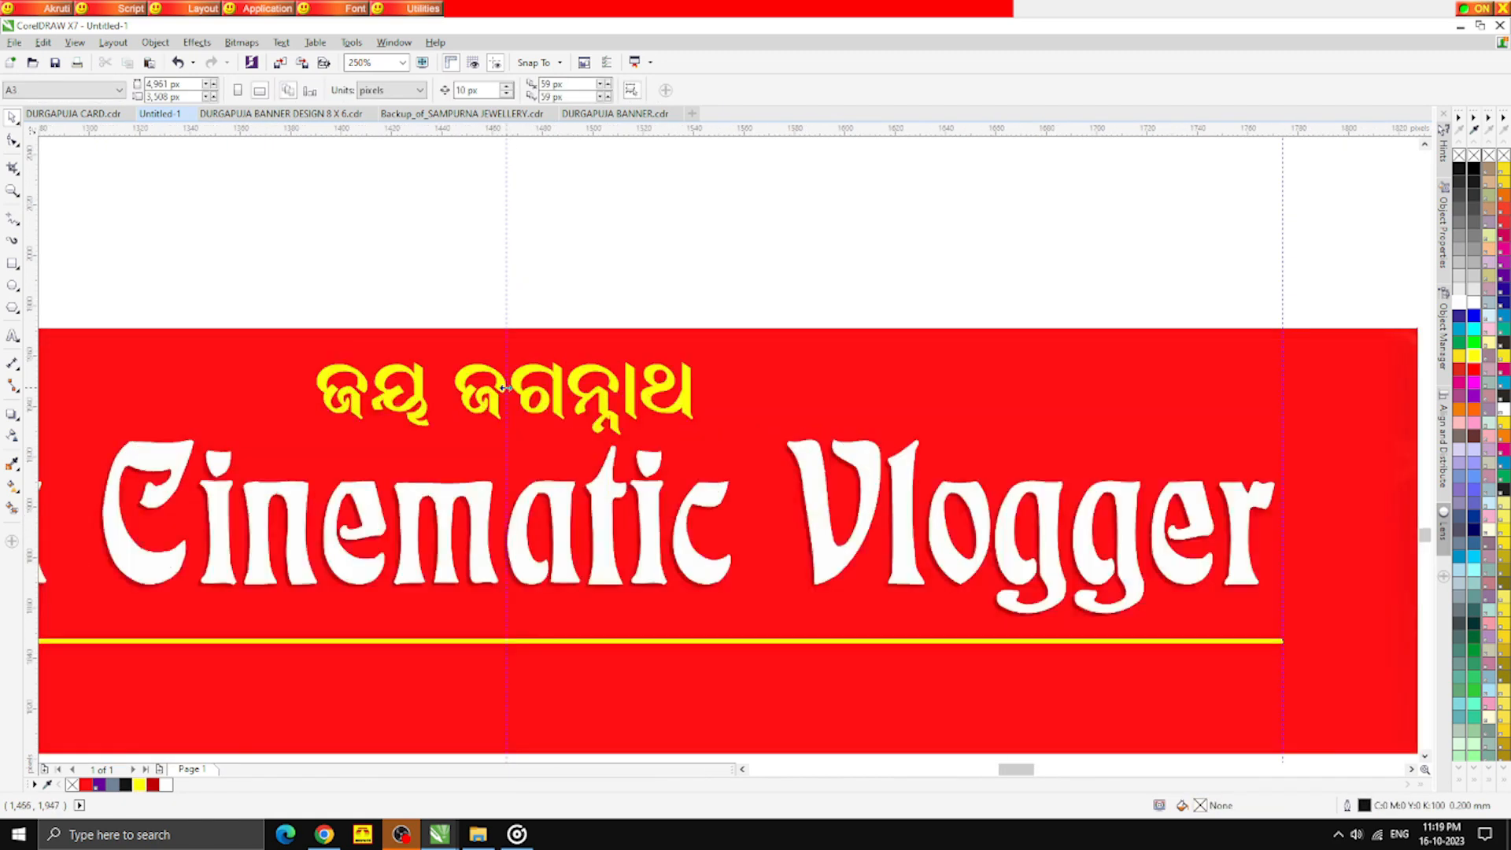
# Add a dark red (#BF0003) duplicate of the Odia text about 2 px left and 2 px down, behind the yellow text
pyautogui.click(480, 412)
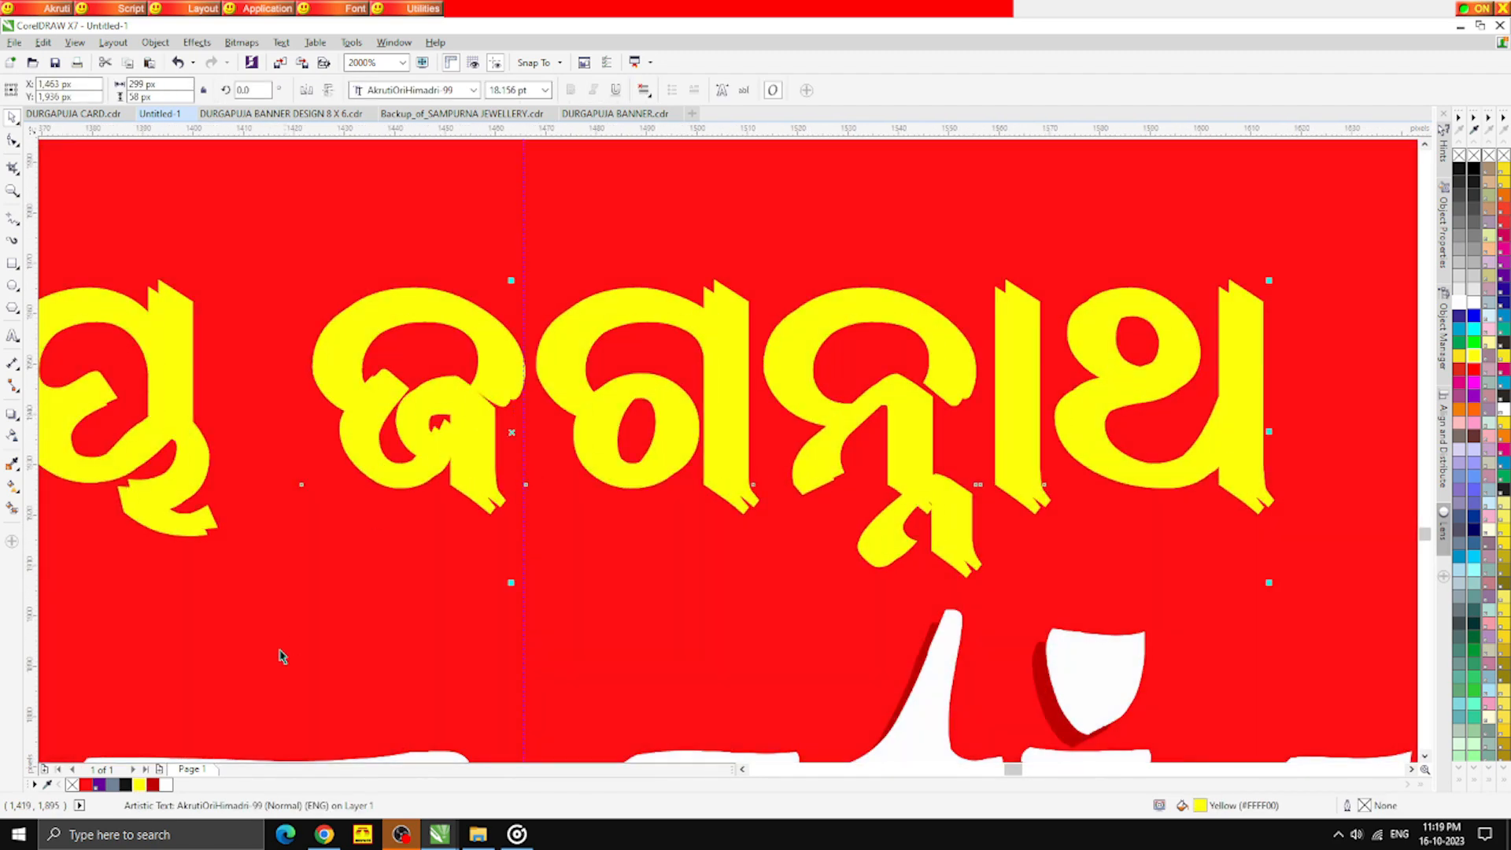
pyautogui.click(152, 785)
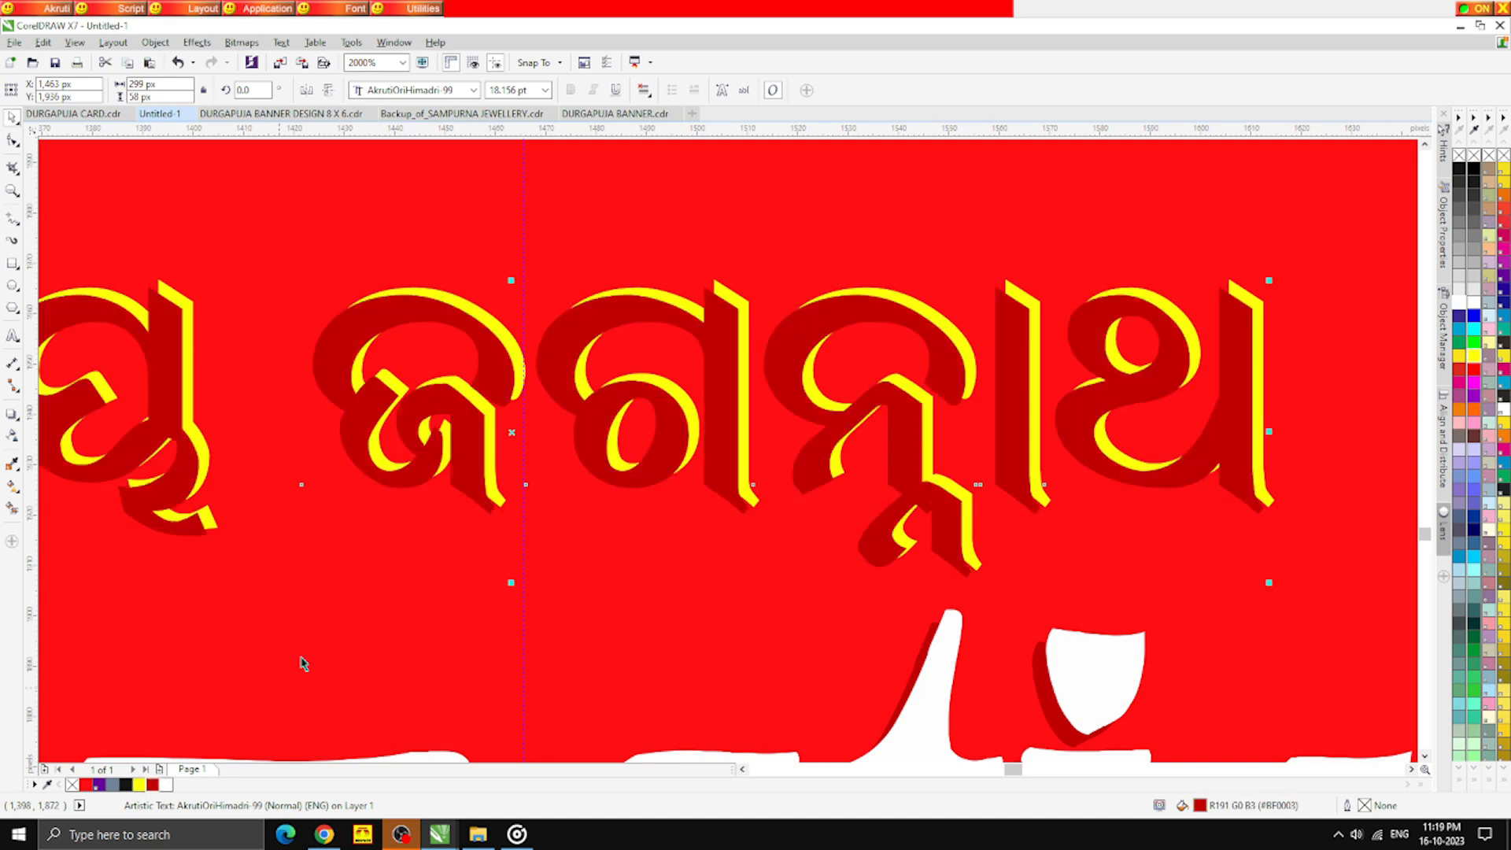
pyautogui.click(513, 349)
pyautogui.hotkey('shift', 'pageup')
pyautogui.scroll(-1, 601, 370)
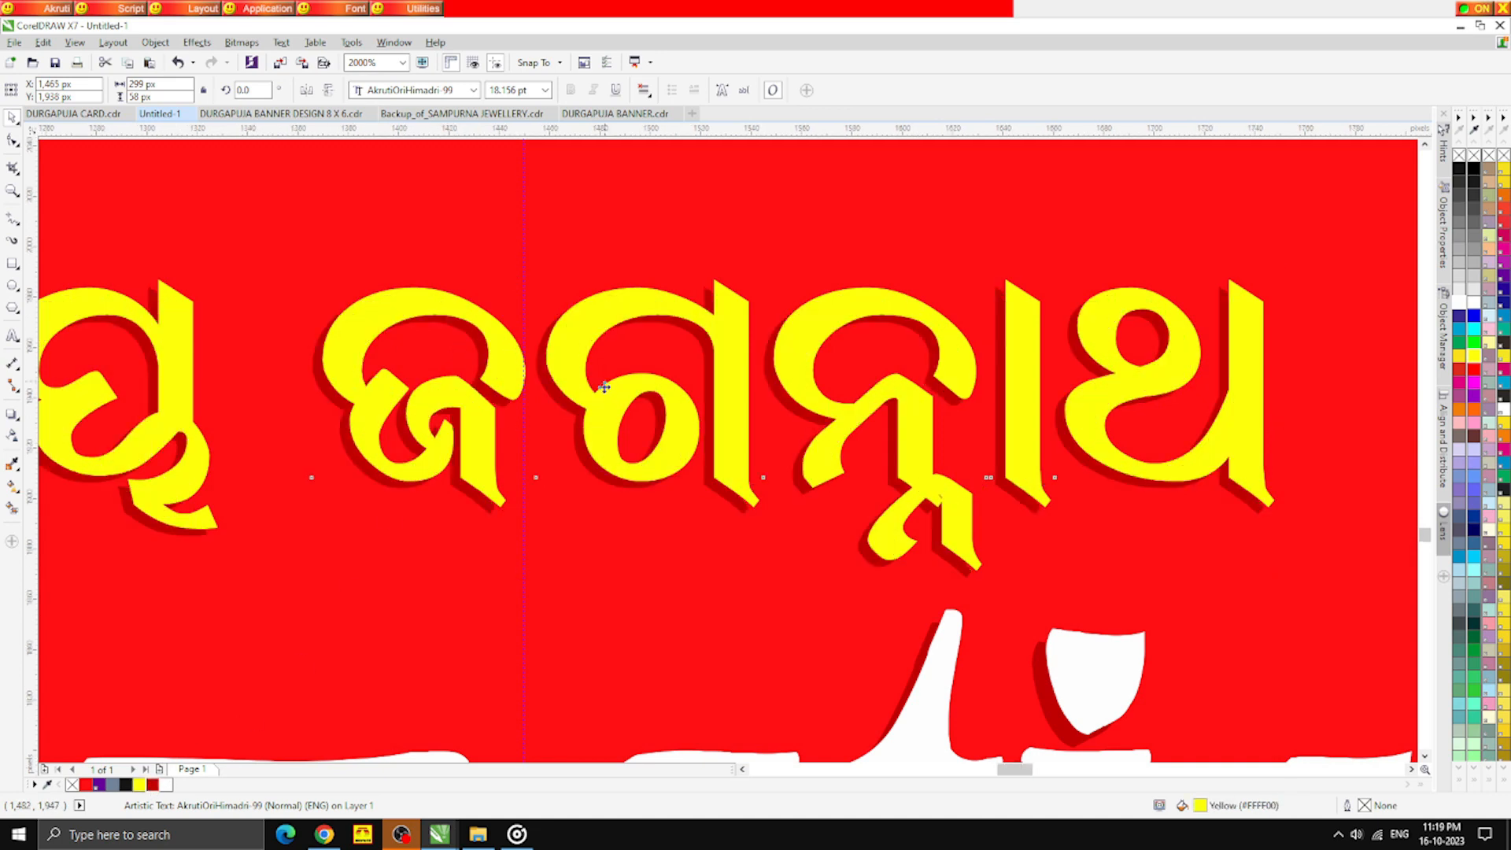
pyautogui.click(459, 206)
pyautogui.scroll(-2, 486, 290)
pyautogui.scroll(-3, 598, 452)
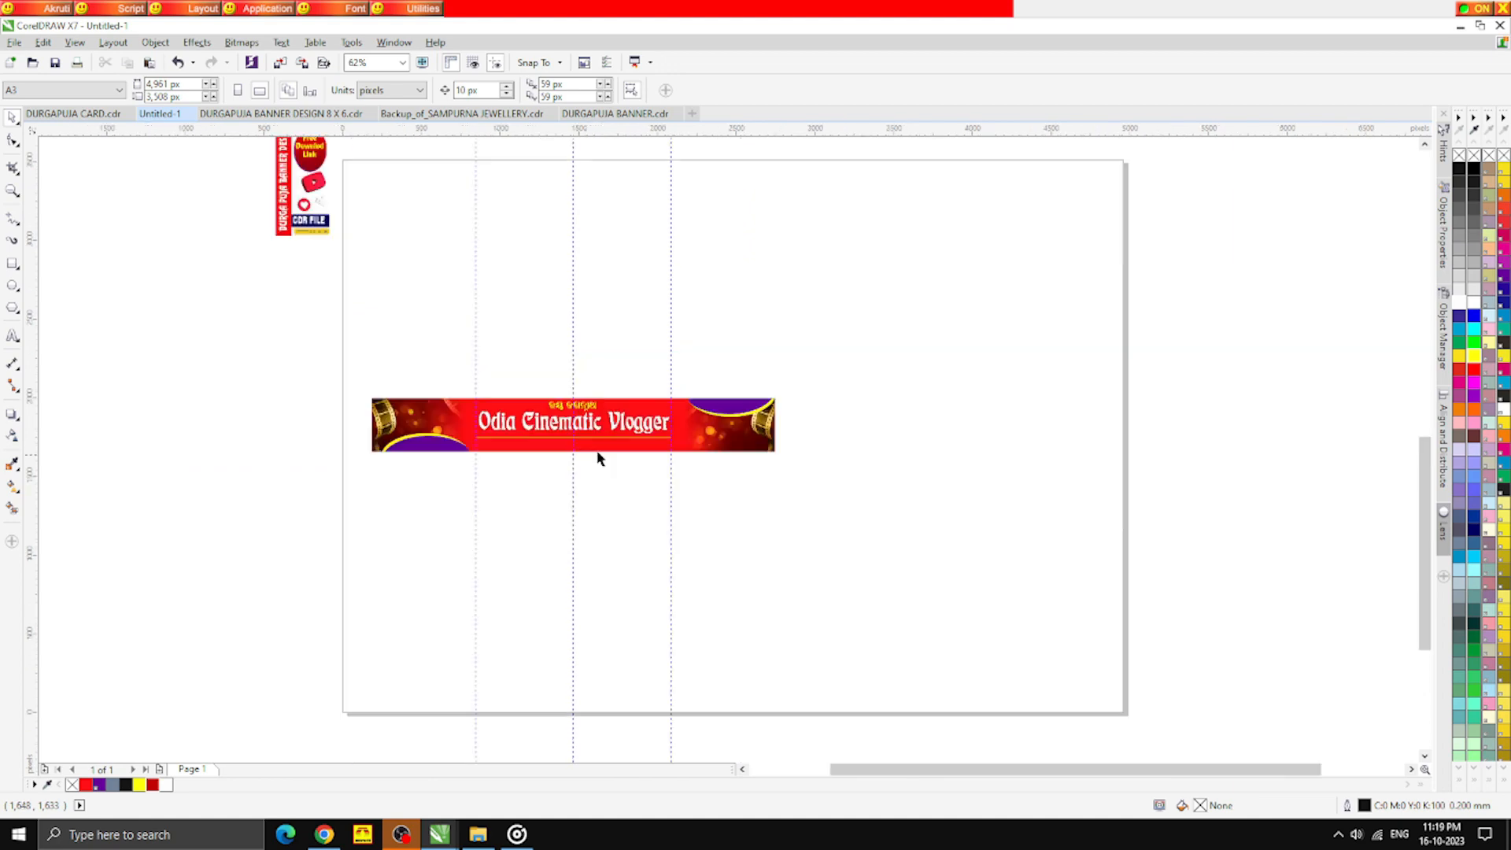
# Move the red play-button icon onto the banner's lower-left purple curve and scale it to about 110 × 95 px
pyautogui.moveTo(315, 182); pyautogui.dragTo(463, 429)
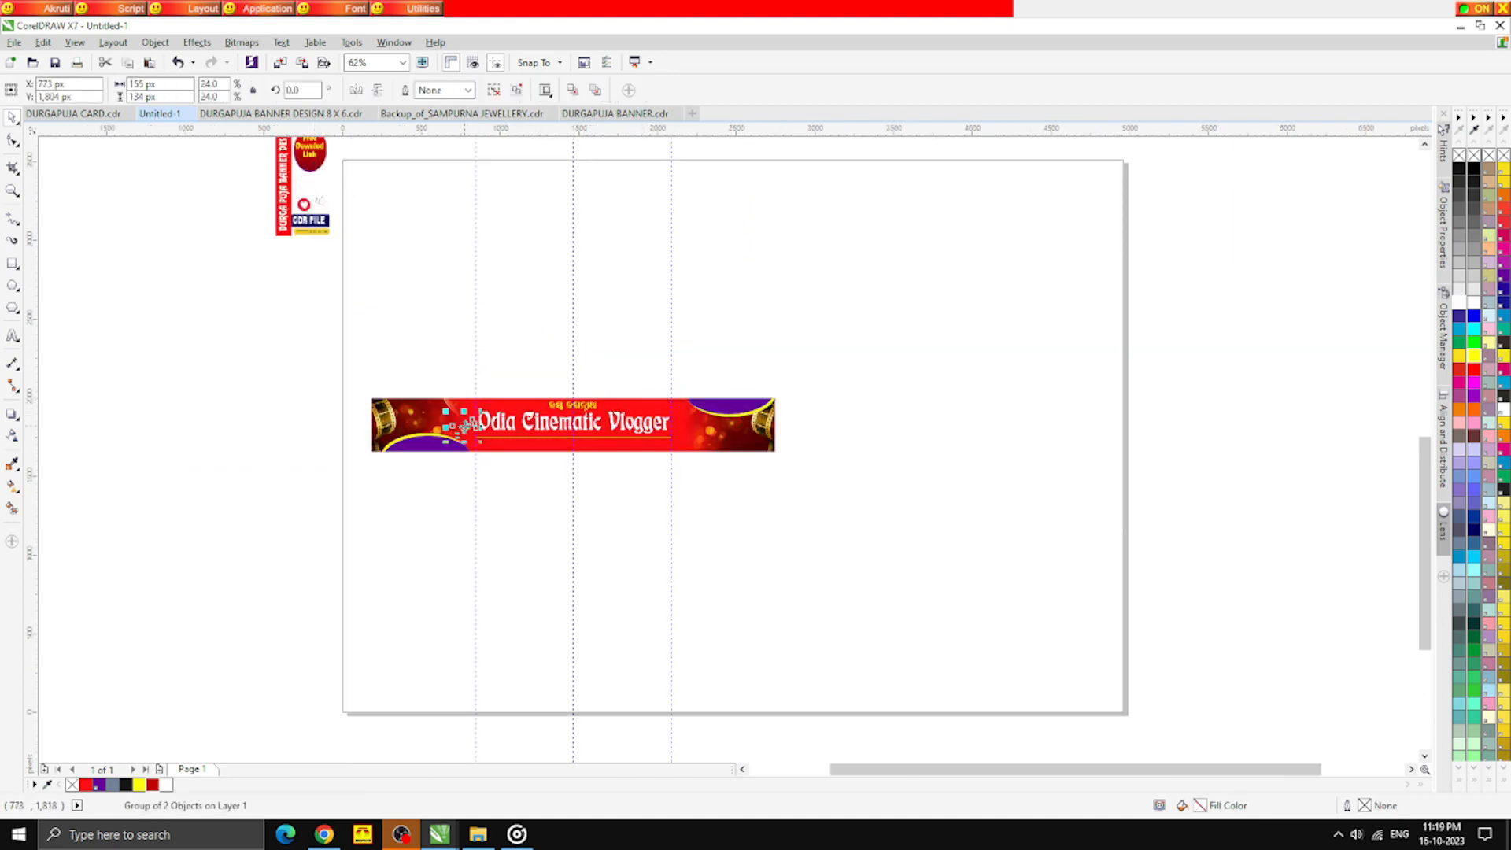
pyautogui.scroll(4, 462, 429)
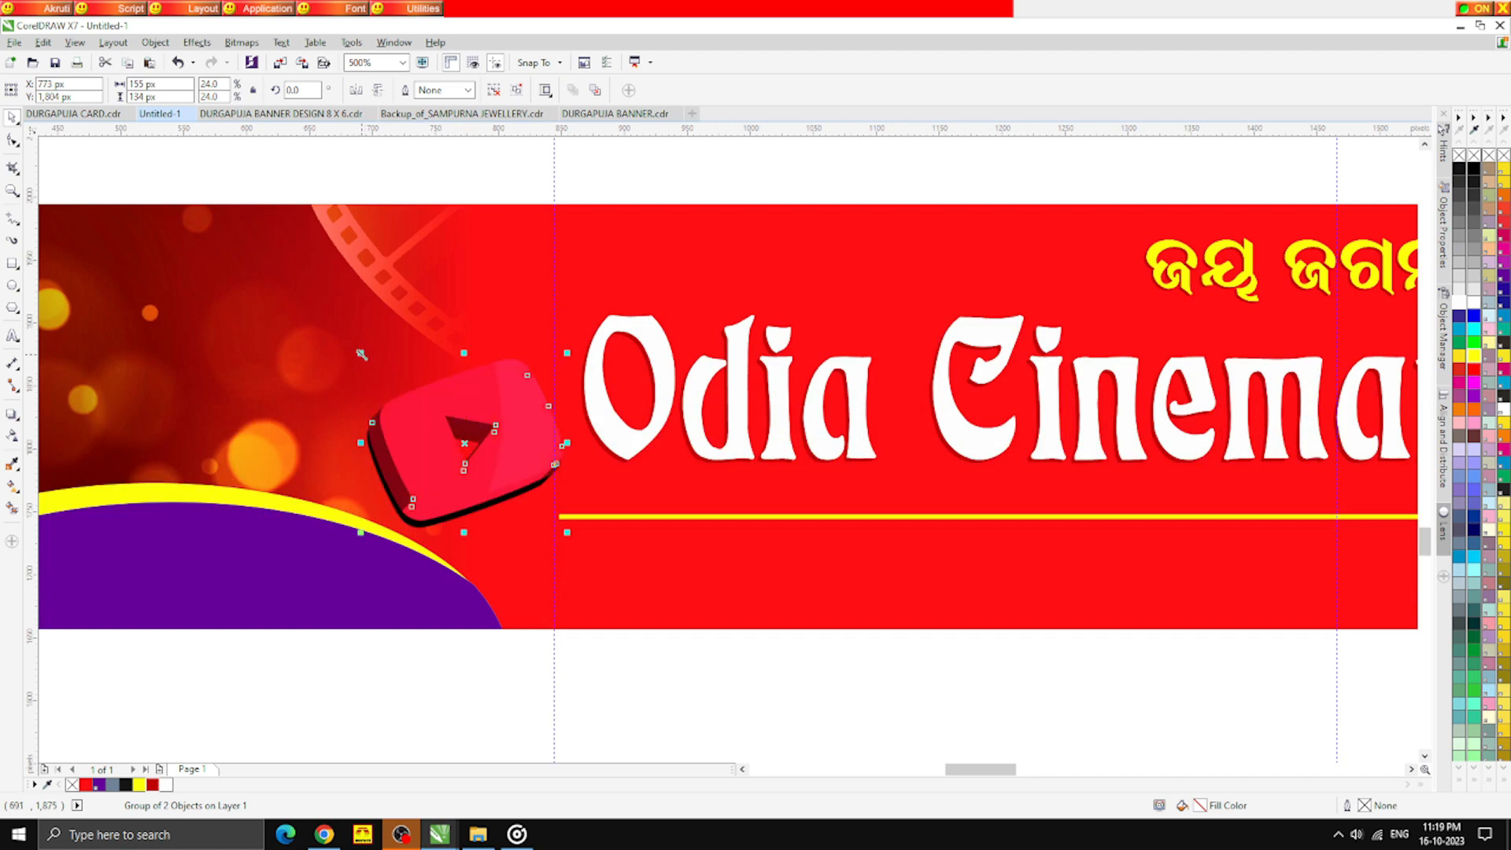
pyautogui.moveTo(361, 355); pyautogui.dragTo(909, 417)
# Place a copy of the play-button icon on the upper-right purple curve and mirror it
pyautogui.scroll(-1, 421, 414)
pyautogui.scroll(1, 299, 483)
pyautogui.scroll(-1, 307, 475)
pyautogui.scroll(-1, 318, 477)
pyautogui.rightClick(909, 417)
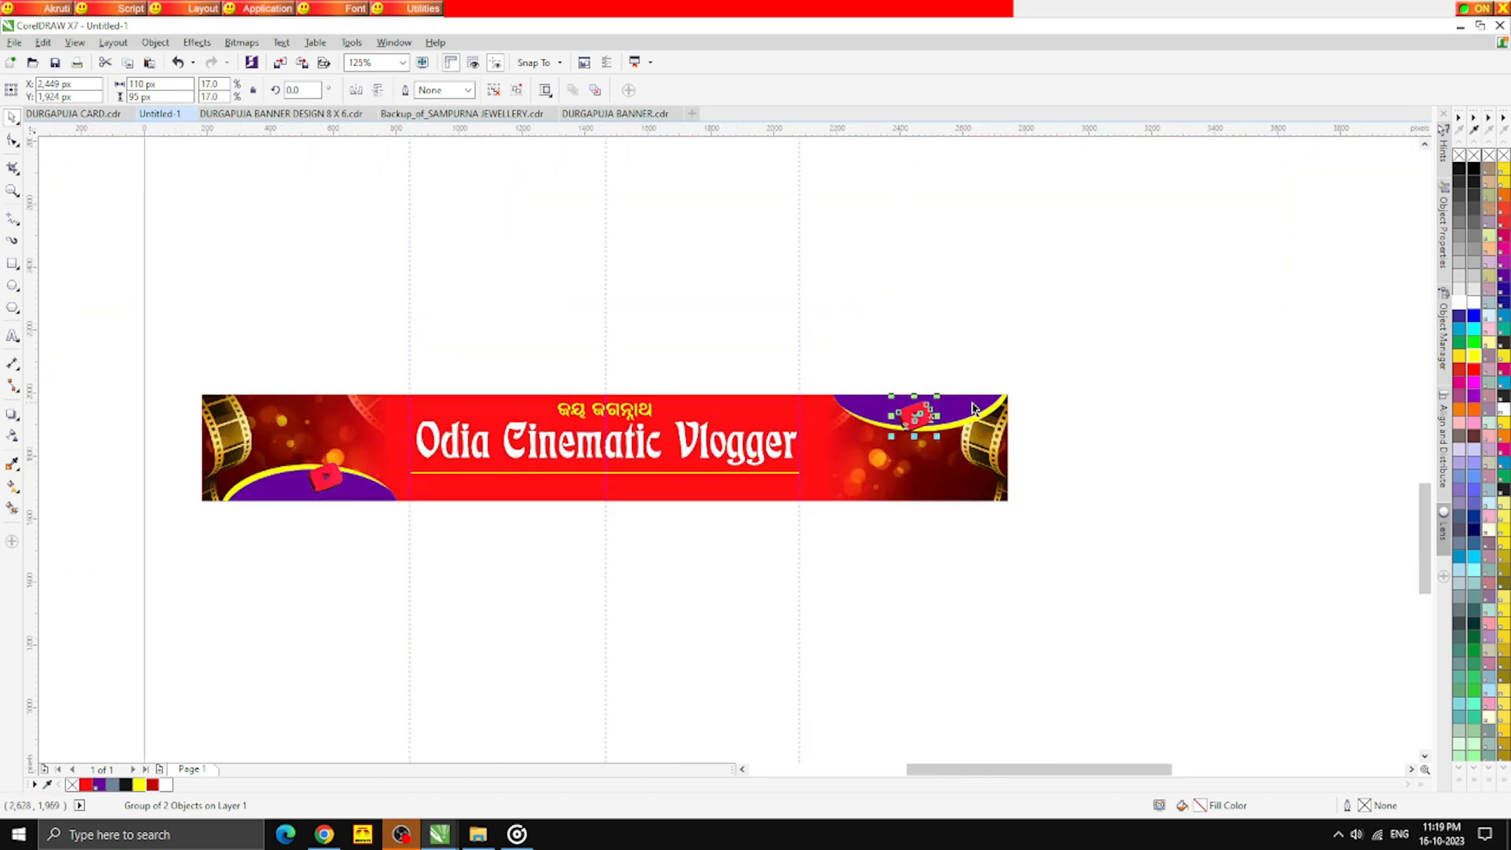
pyautogui.scroll(1, 973, 407)
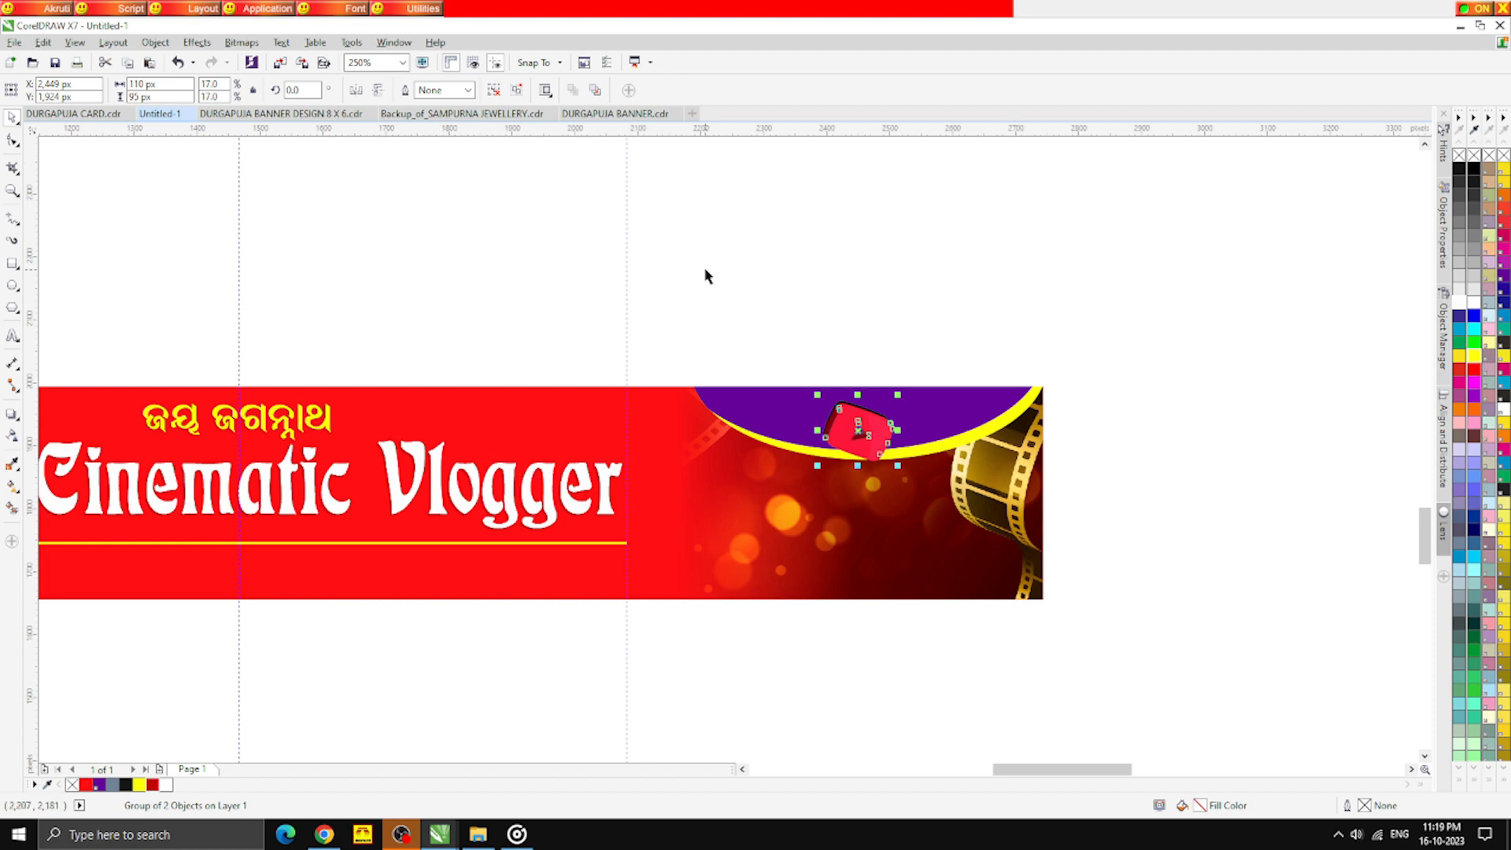
pyautogui.click(706, 276)
# Move the heart and thumbs-up icons from the artwork beside the page toward the banner
pyautogui.scroll(-3, 706, 276)
pyautogui.scroll(1, 504, 421)
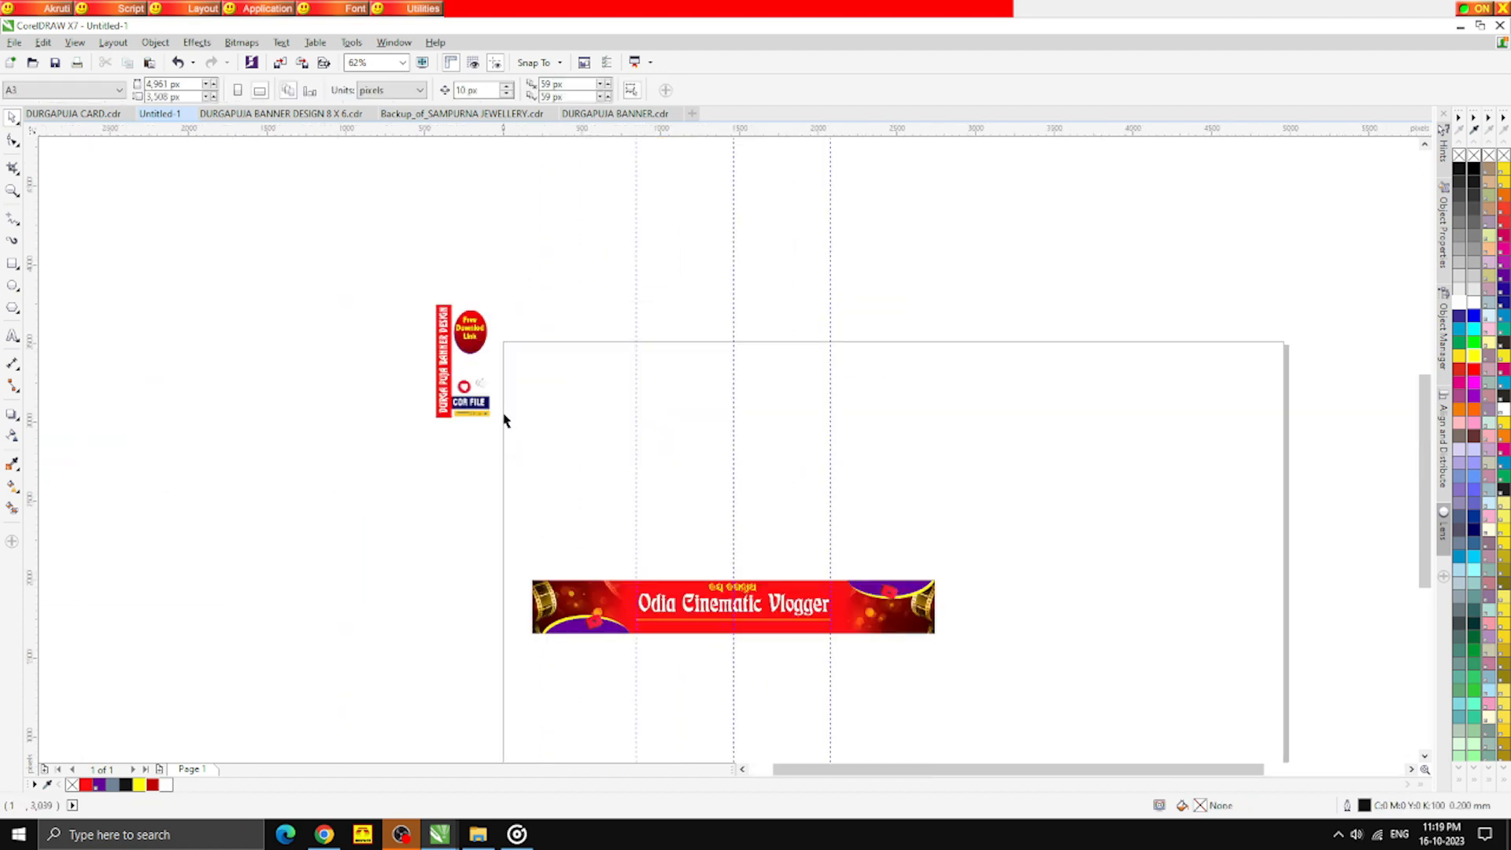
pyautogui.scroll(1, 504, 421)
pyautogui.click(466, 353)
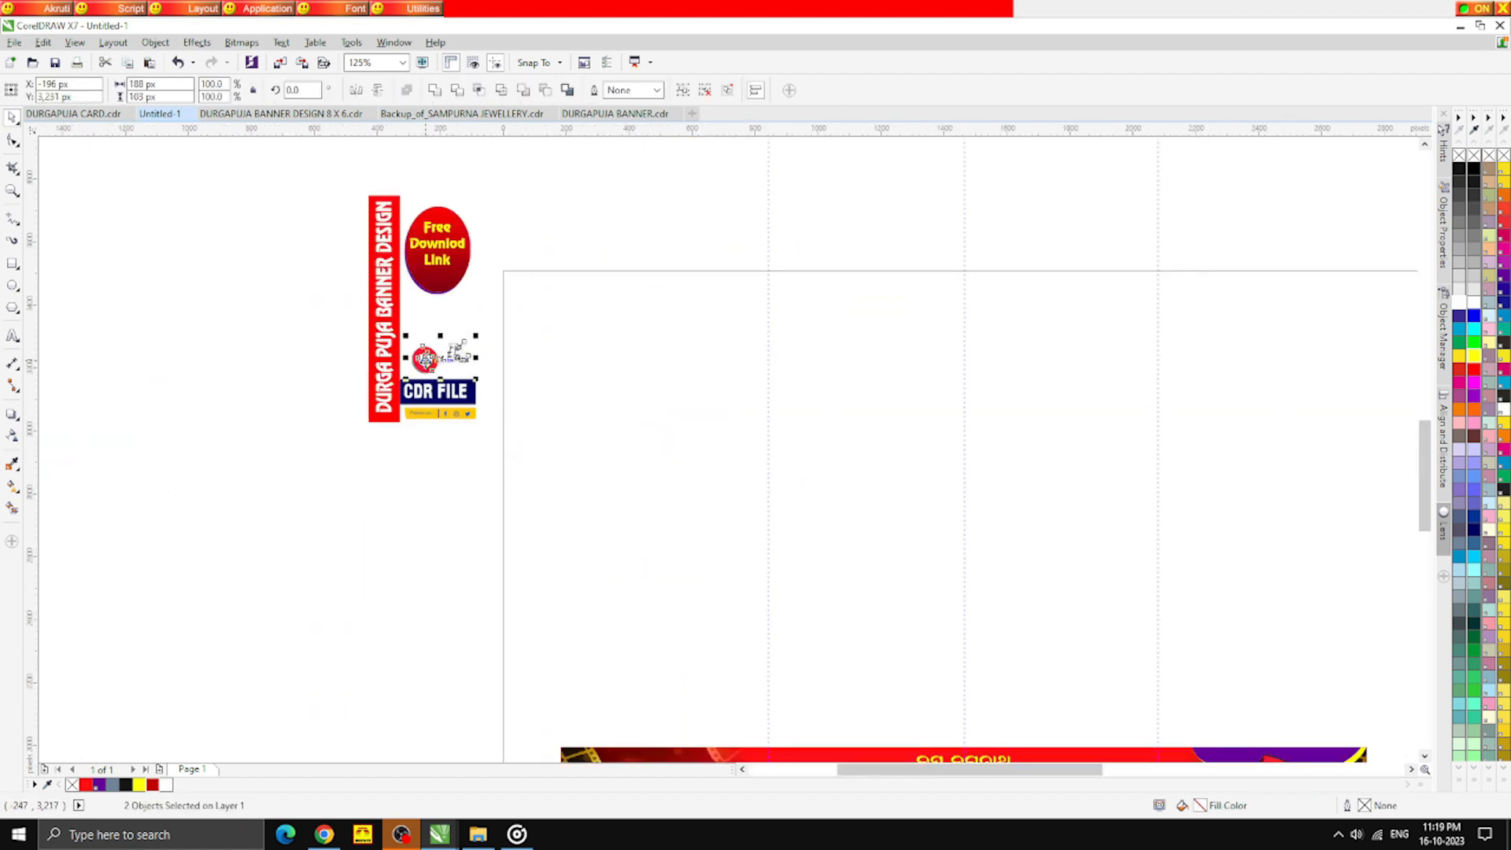
pyautogui.scroll(-1, 425, 361)
pyautogui.moveTo(425, 361); pyautogui.dragTo(382, 429)
# Place the thumbs-up icon at about 77 × 66 px just before the title and add a horizontally mirrored copy just after it
pyautogui.click(674, 698)
pyautogui.scroll(2, 652, 625)
pyautogui.moveTo(347, 337); pyautogui.dragTo(485, 572)
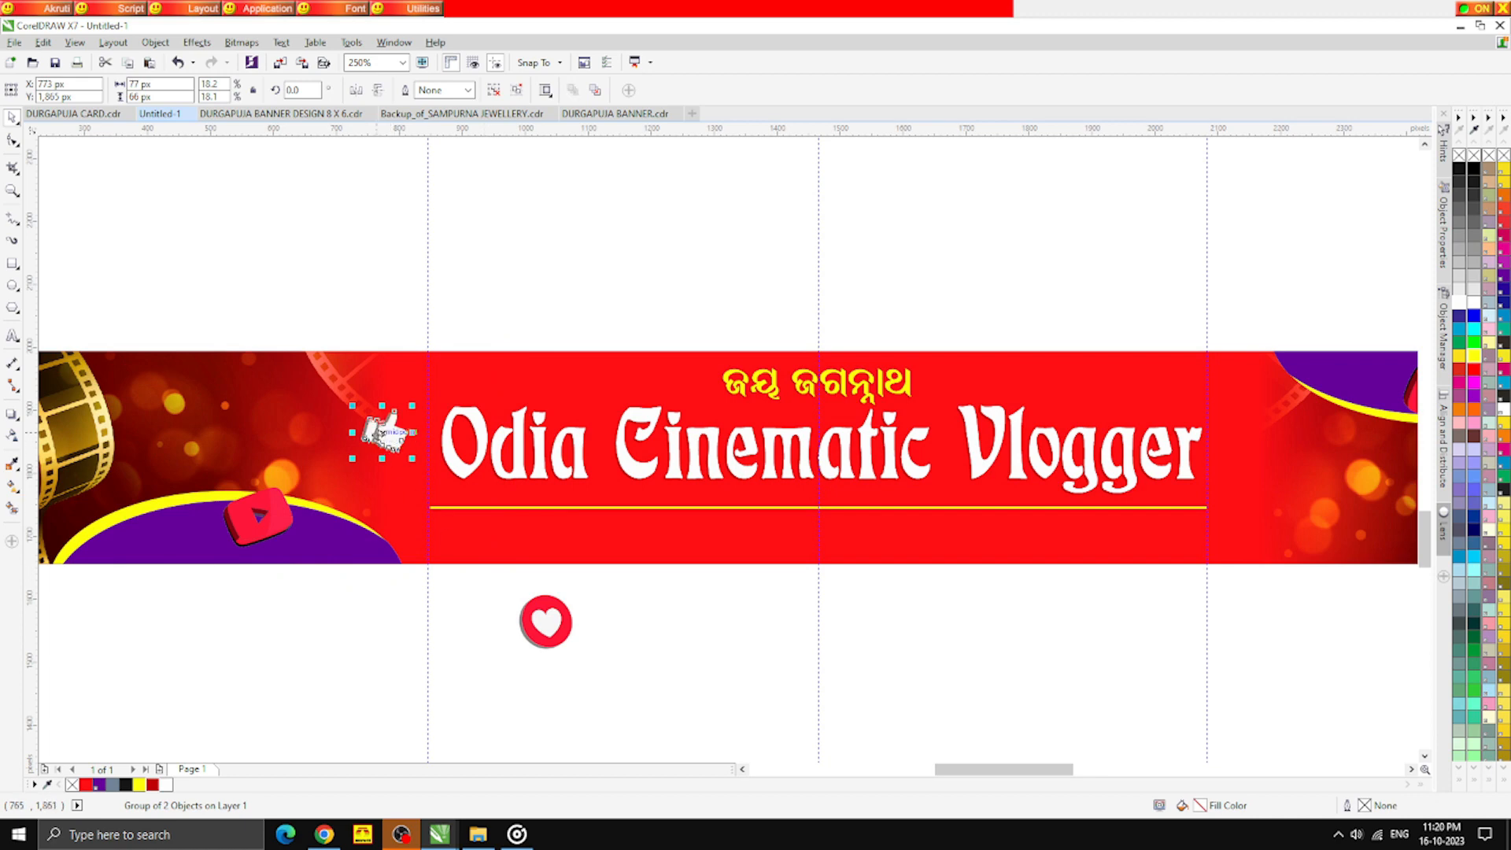
pyautogui.moveTo(387, 437); pyautogui.dragTo(1269, 443)
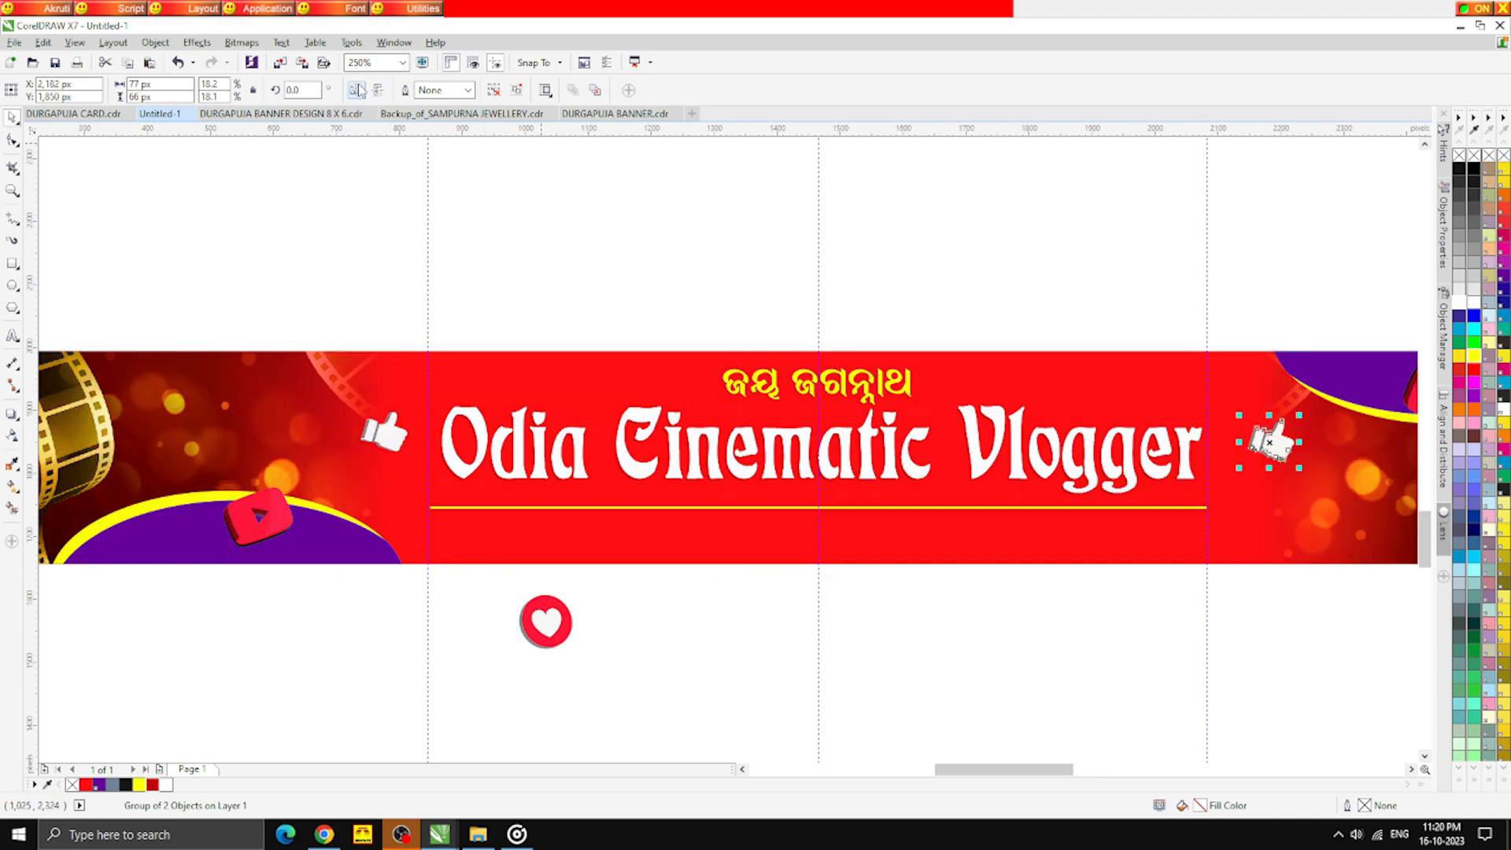
pyautogui.click(839, 316)
# Scale the heart icon to about 65 × 66 px and place it at the start of the yellow underline
pyautogui.moveTo(532, 643); pyautogui.dragTo(441, 532)
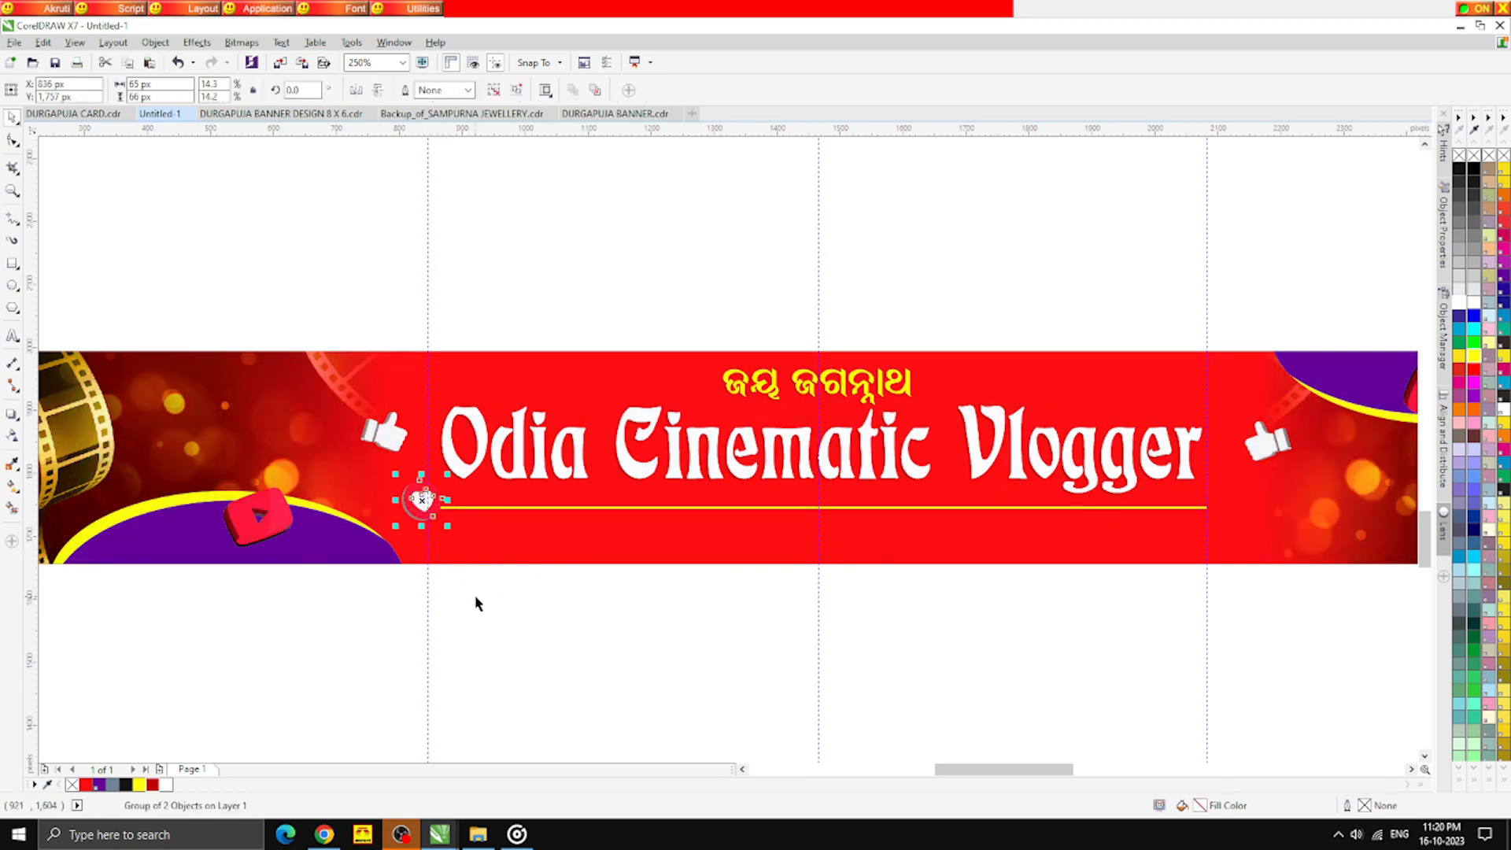
# Fill the heart icon's round disc with yellow
pyautogui.scroll(6, 429, 507)
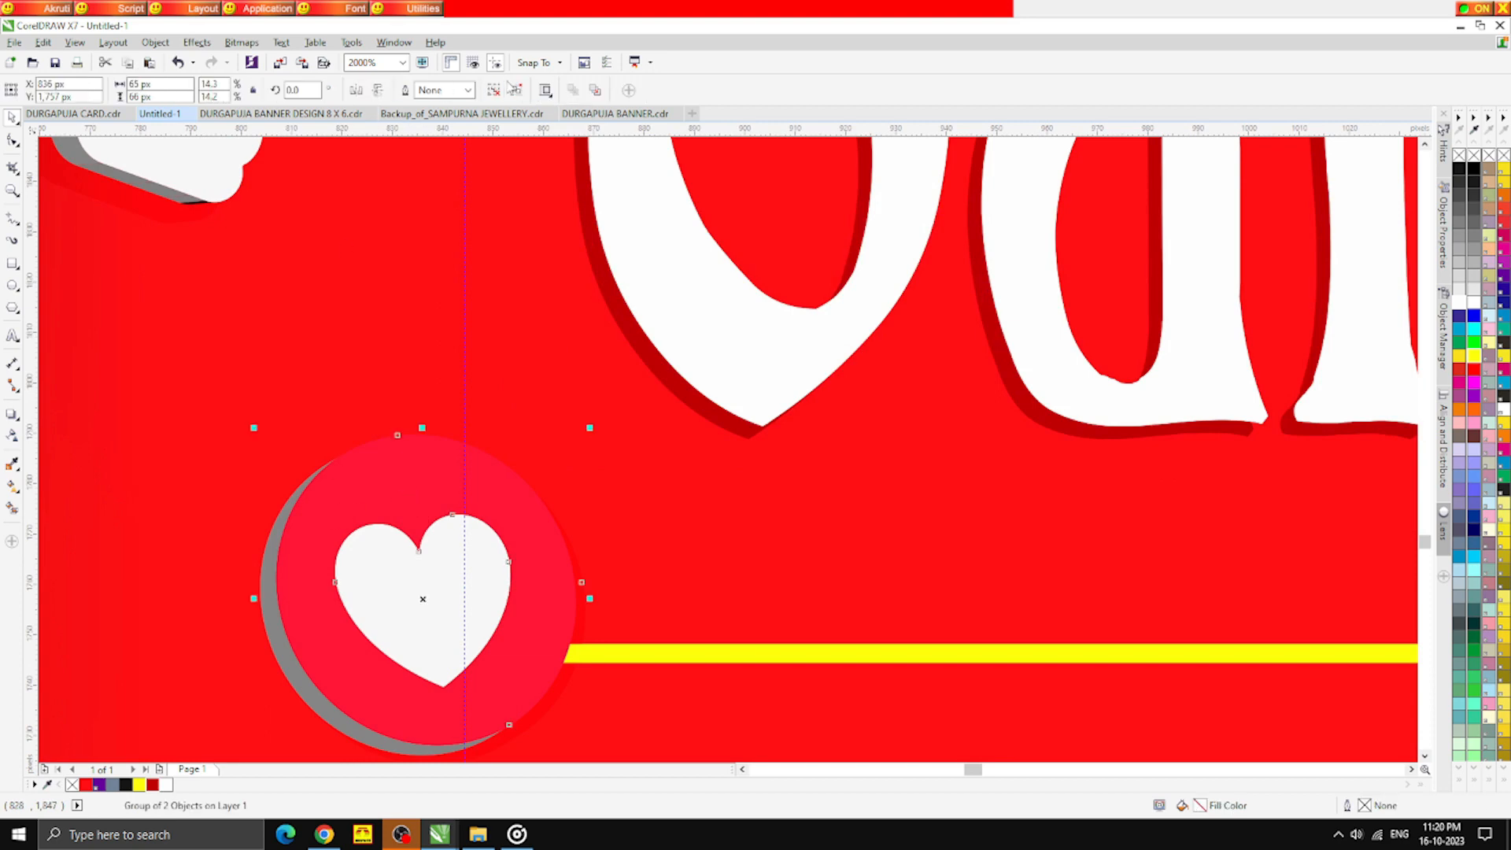
pyautogui.click(422, 506)
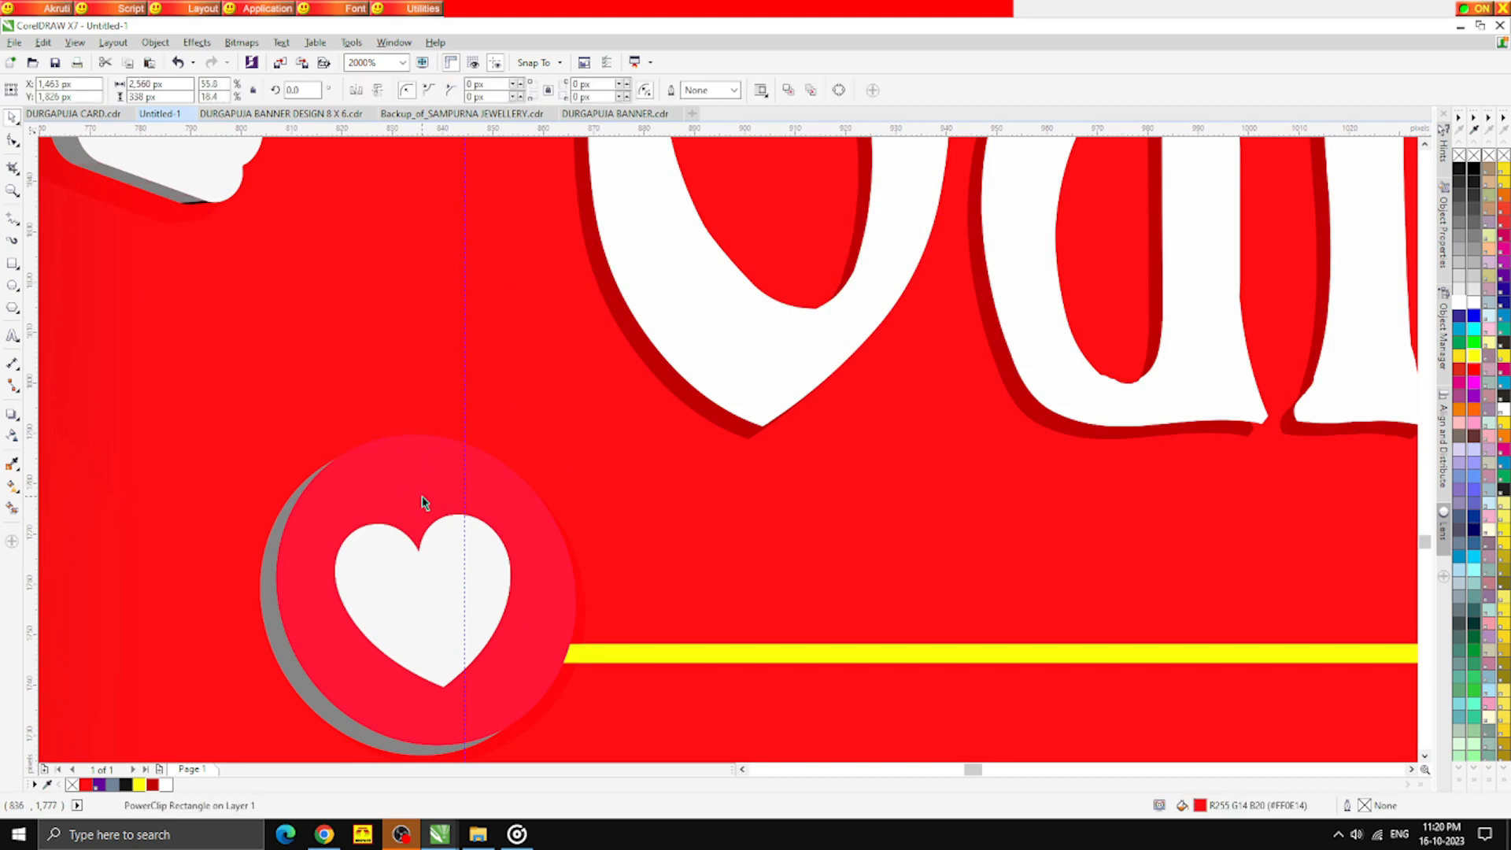
pyautogui.click(139, 785)
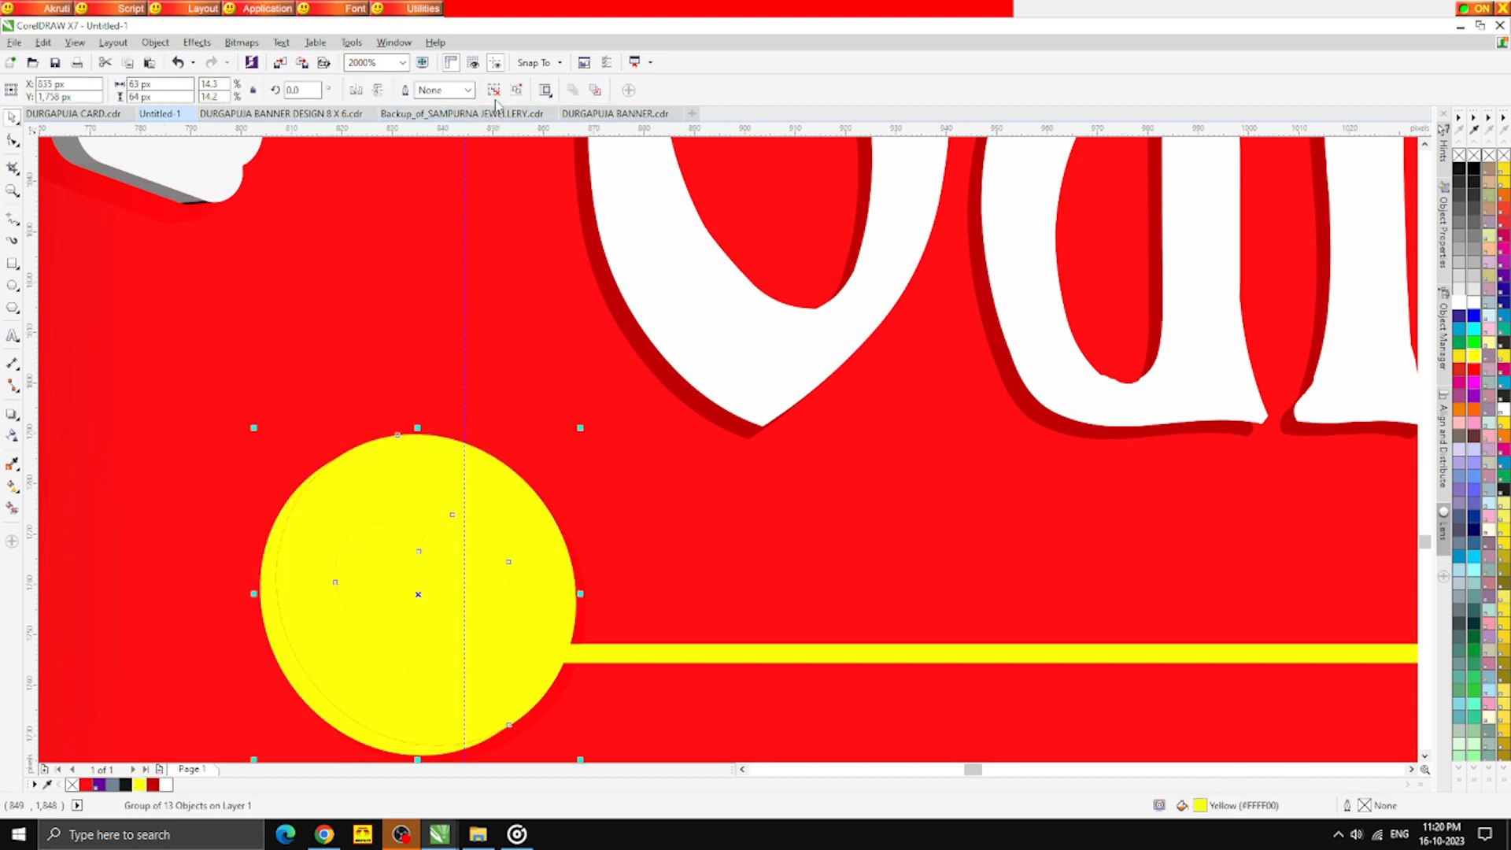
pyautogui.hotkey('ctrl', 'z')
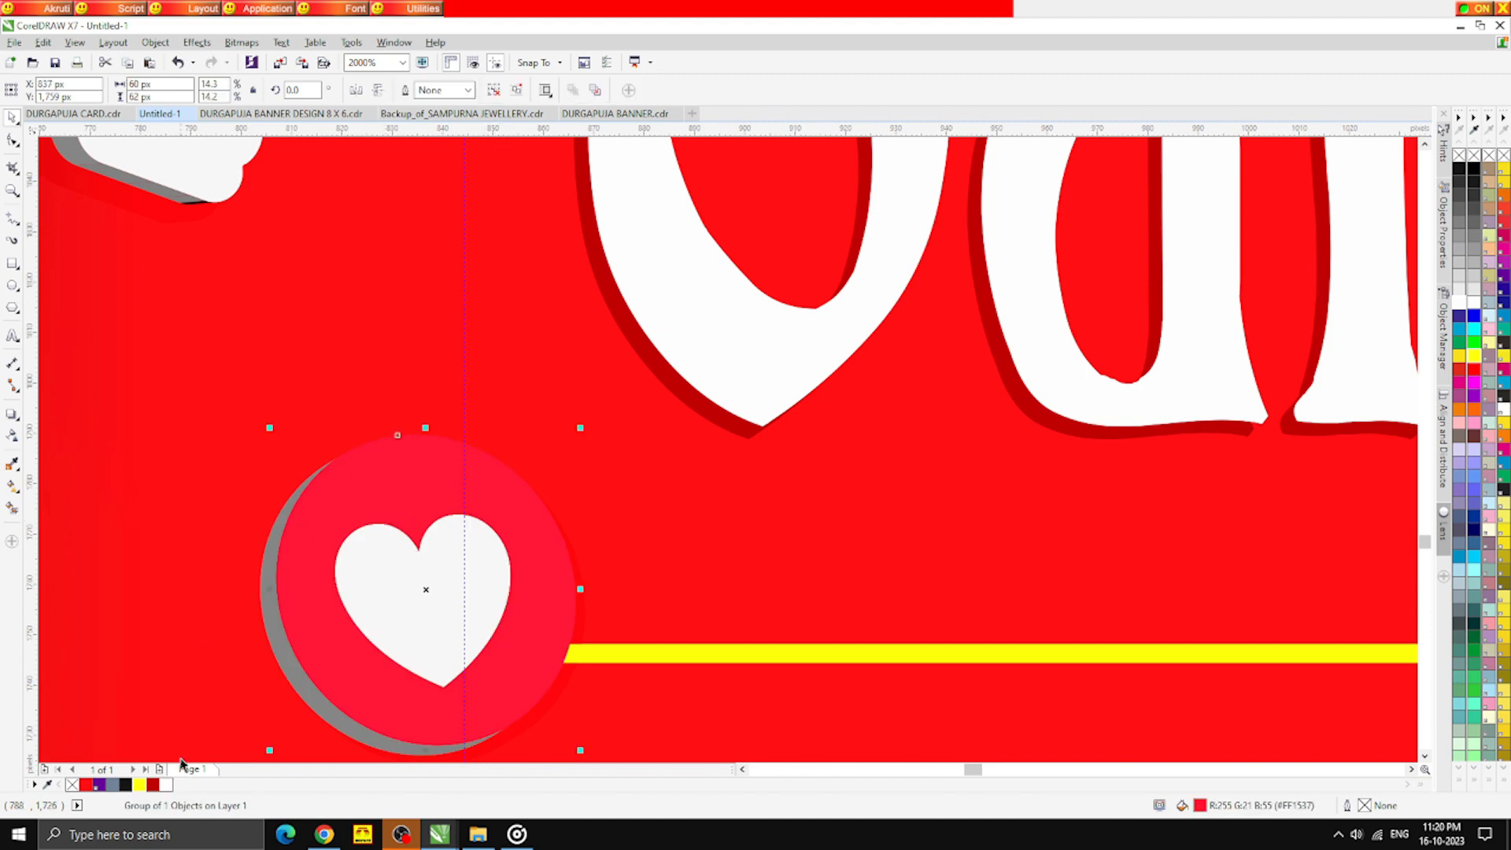
pyautogui.click(140, 785)
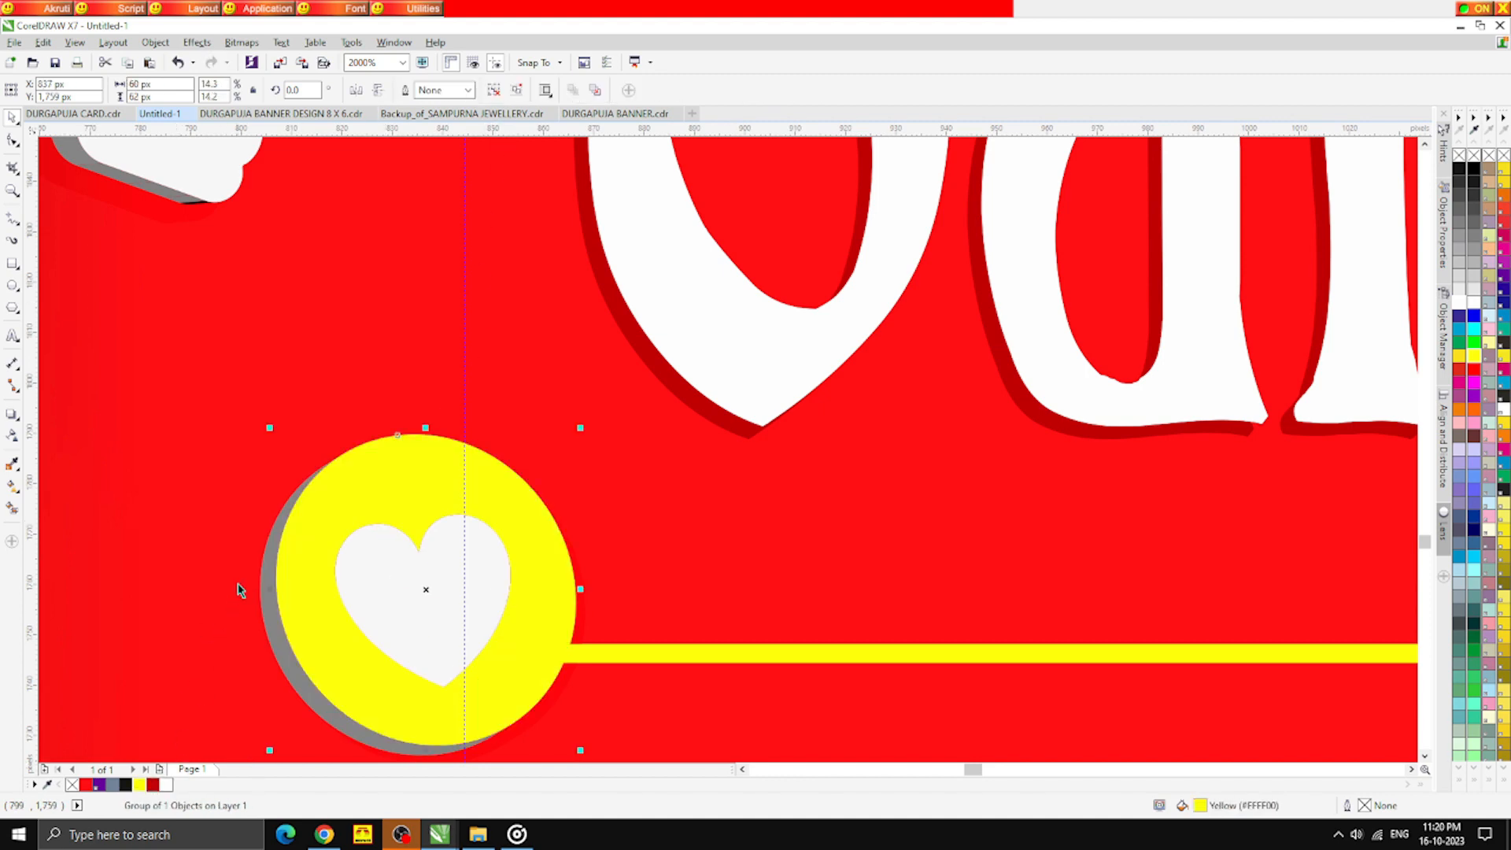
# Recolour the heart icon's shadow edge black and the heart itself red
pyautogui.click(126, 785)
pyautogui.hotkey('ctrl', 'z')
pyautogui.click(274, 645)
pyautogui.click(126, 785)
pyautogui.click(424, 600)
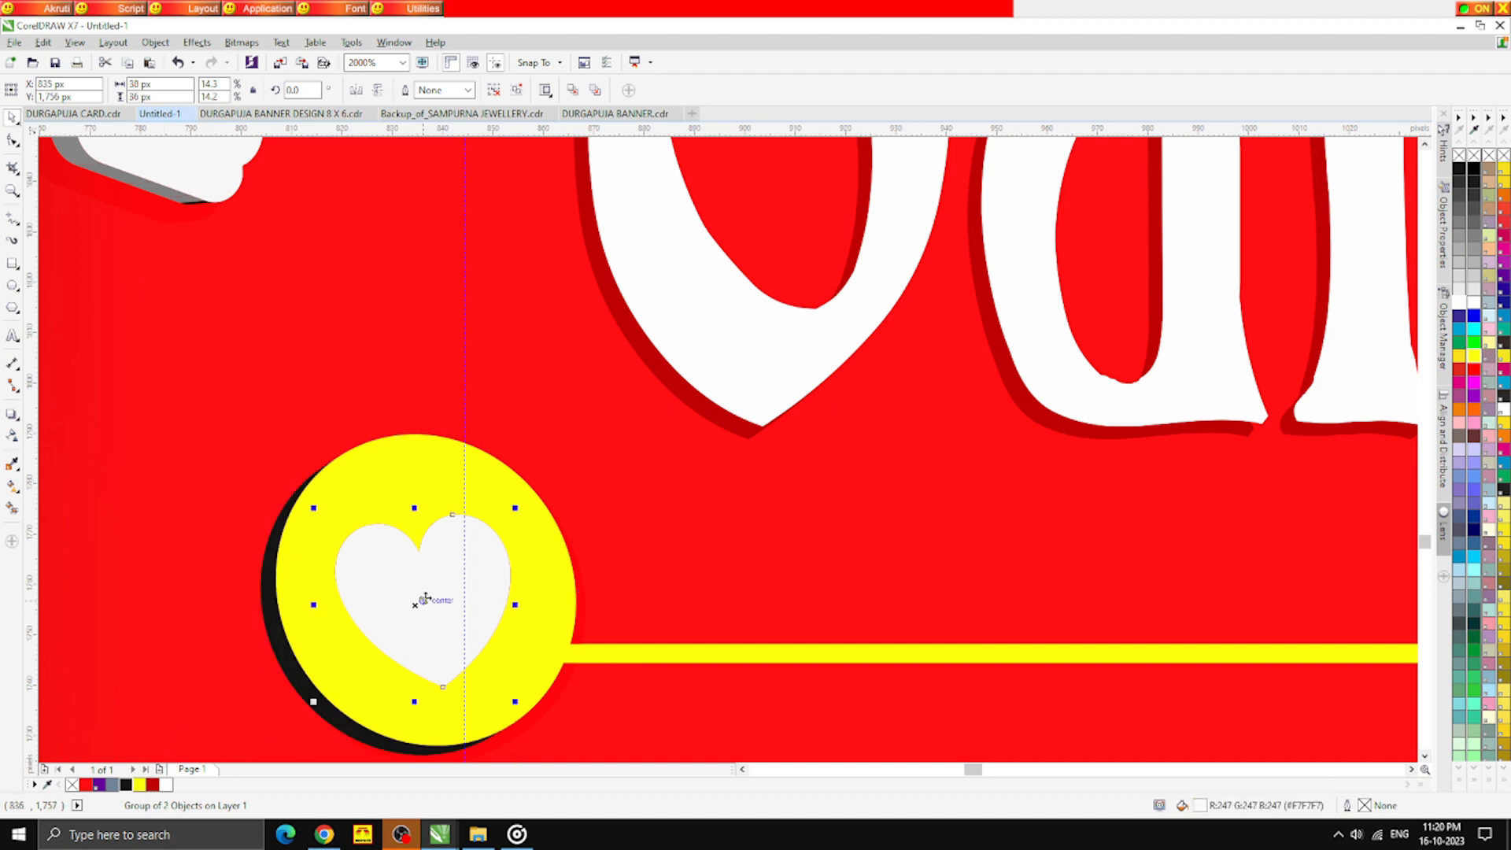
pyautogui.click(85, 785)
pyautogui.scroll(-3, 398, 490)
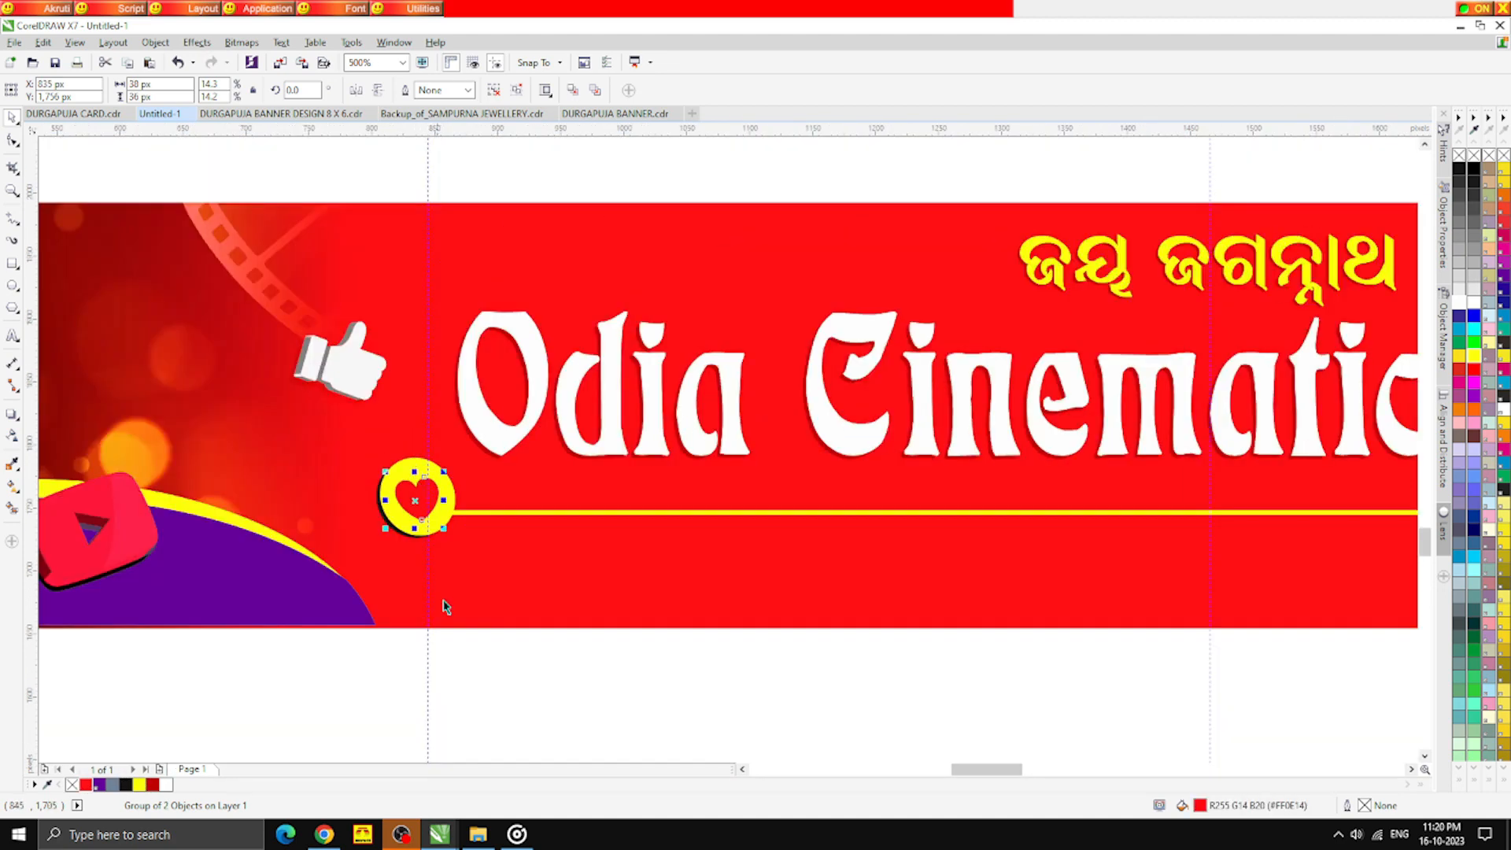
# Group the heart icon's parts and place copies beside the Odia text, past the underline's end and on the right bokeh background
pyautogui.moveTo(507, 695); pyautogui.dragTo(335, 439)
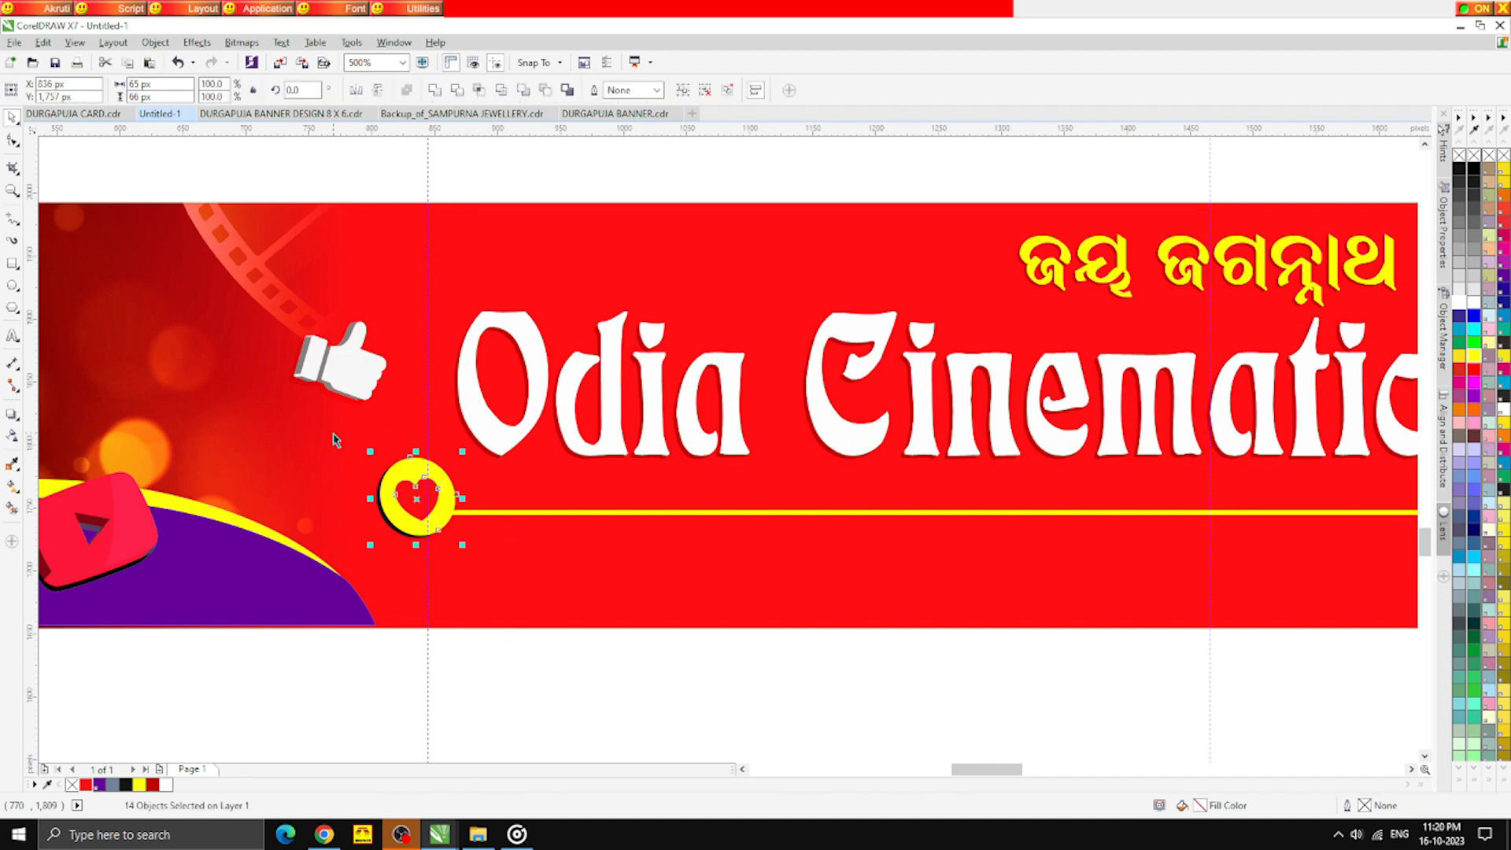
pyautogui.hotkey('ctrl', 'g')
pyautogui.scroll(-1, 429, 451)
pyautogui.scroll(1, 432, 482)
pyautogui.moveTo(417, 471); pyautogui.dragTo(1044, 352)
pyautogui.scroll(-1, 330, 460)
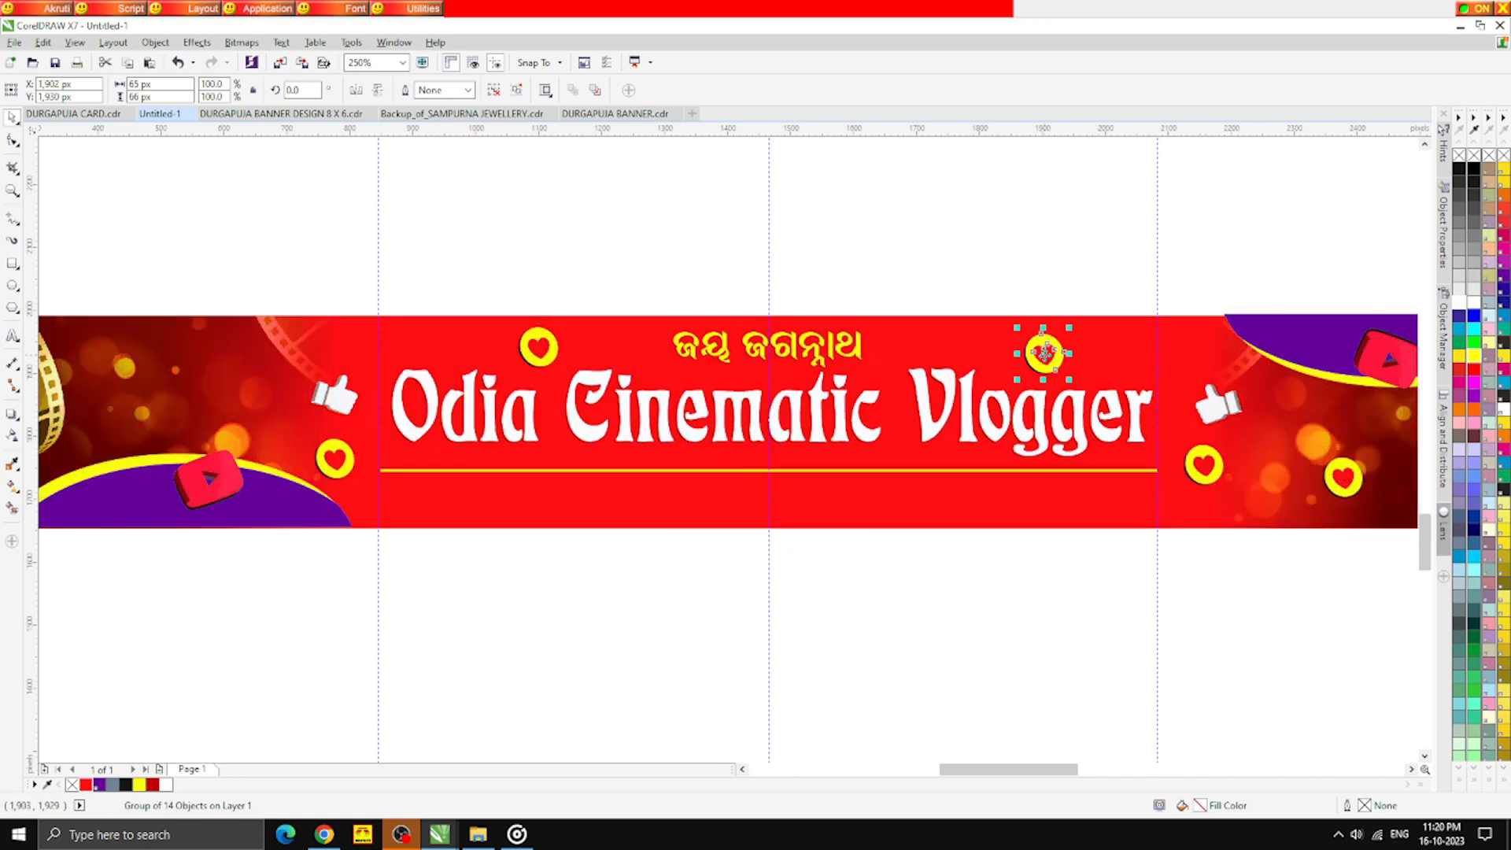
# Place another copy of the heart icon on the banner's left bokeh background, above the purple curve
pyautogui.press('Escape')
pyautogui.scroll(-1, 706, 439)
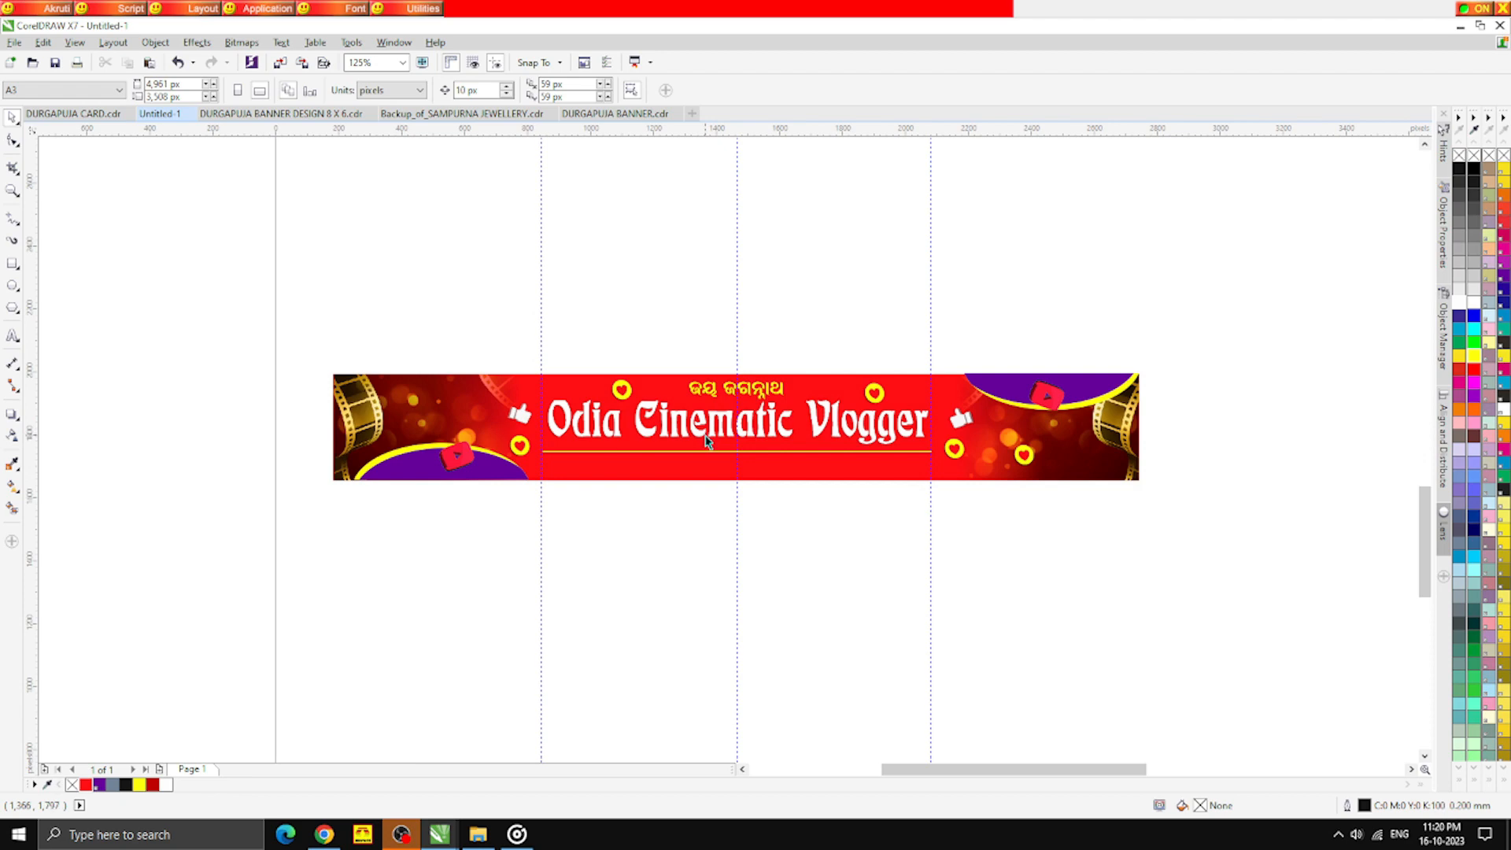
pyautogui.moveTo(879, 403); pyautogui.dragTo(463, 412)
pyautogui.click(657, 535)
pyautogui.scroll(-1, 616, 478)
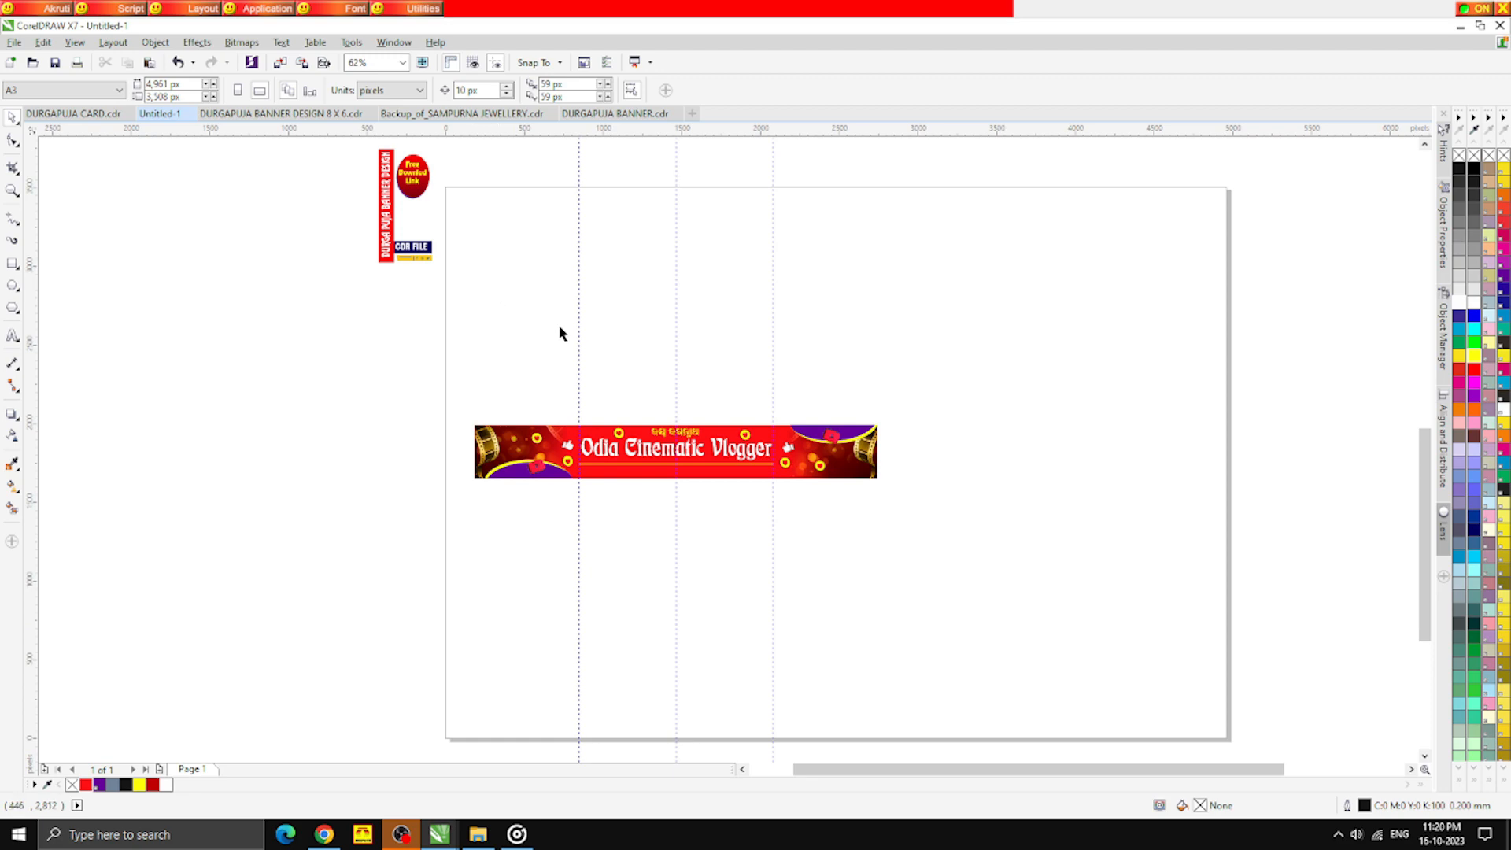
# Start an artistic text line below the yellow underline and switch the Akruti Odia keyboard input off
pyautogui.scroll(2, 676, 447)
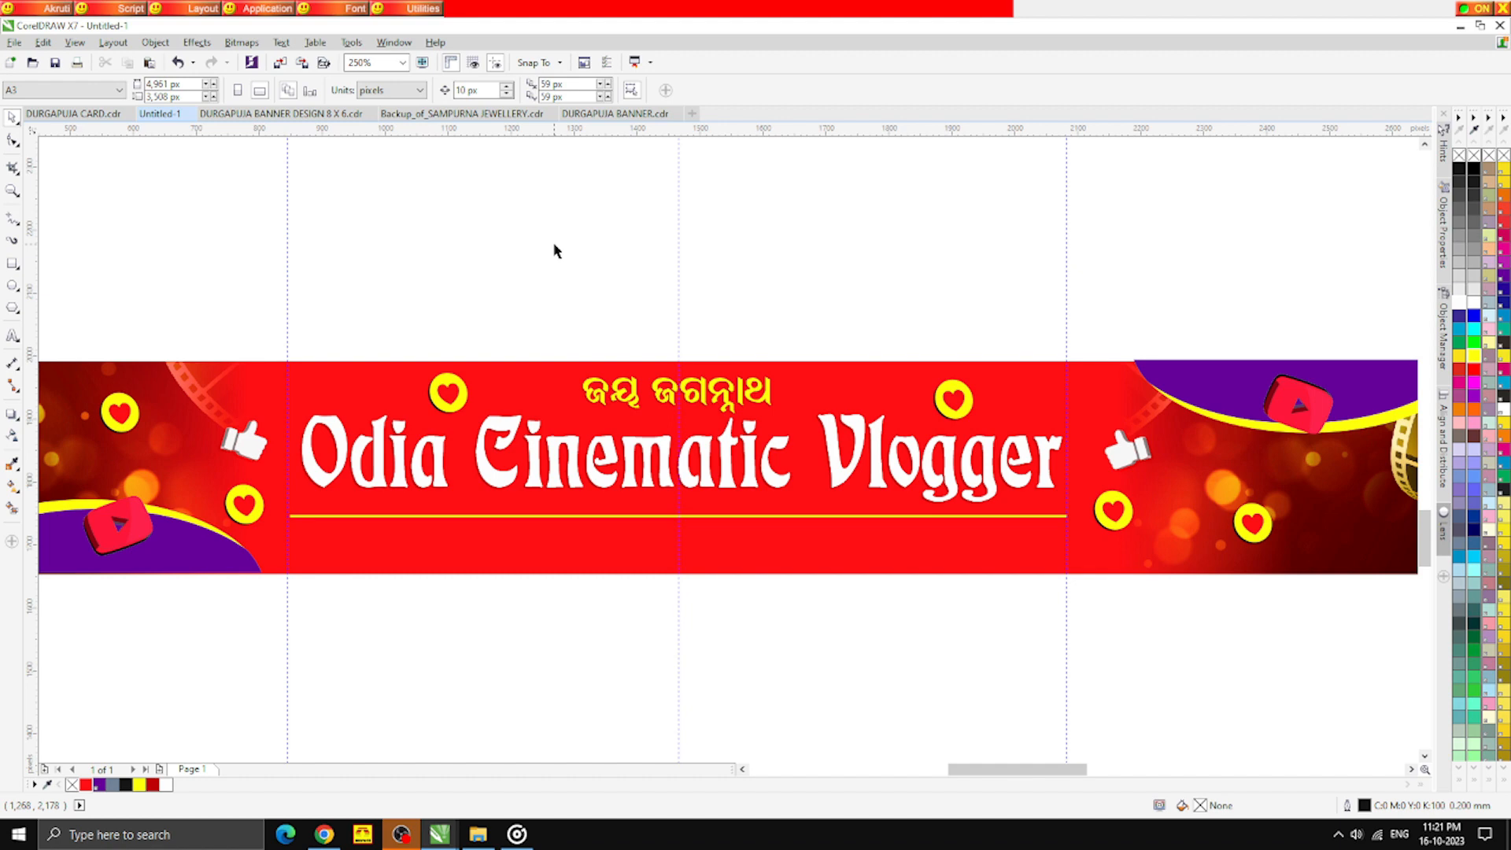
pyautogui.click(12, 336)
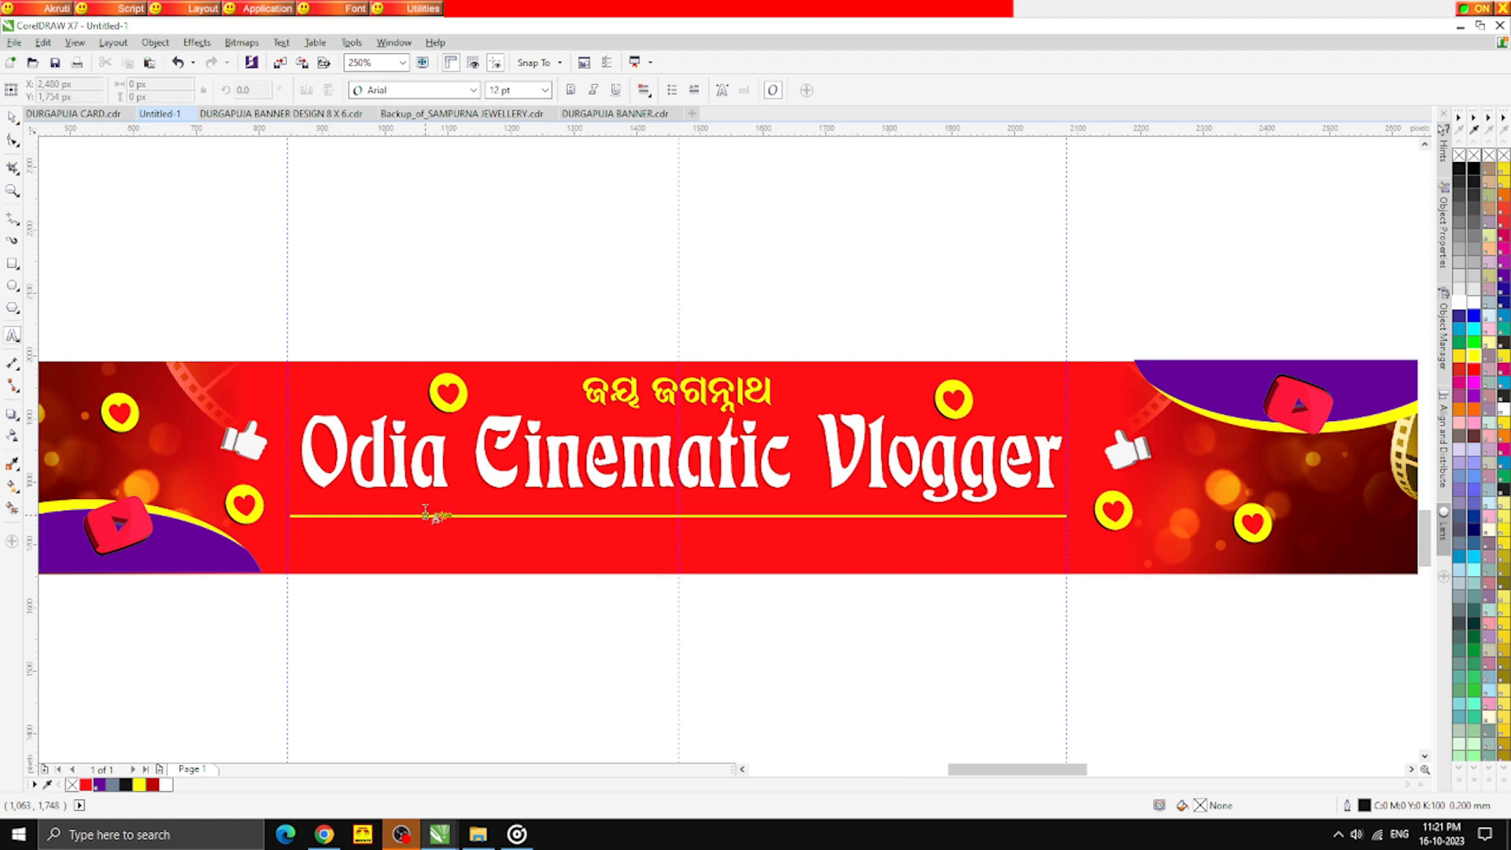
pyautogui.click(448, 558)
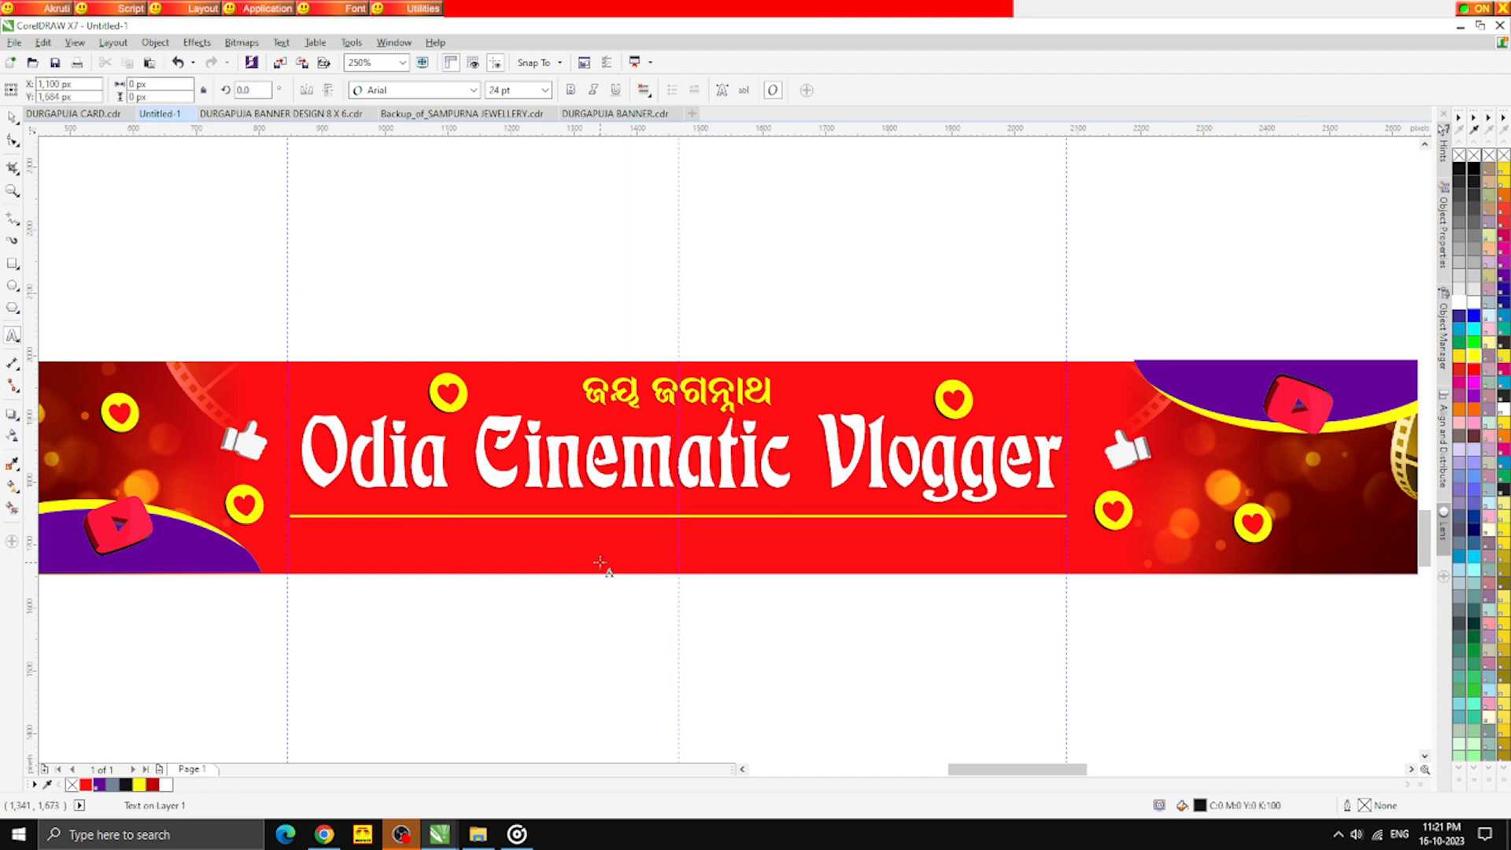
pyautogui.write('k')
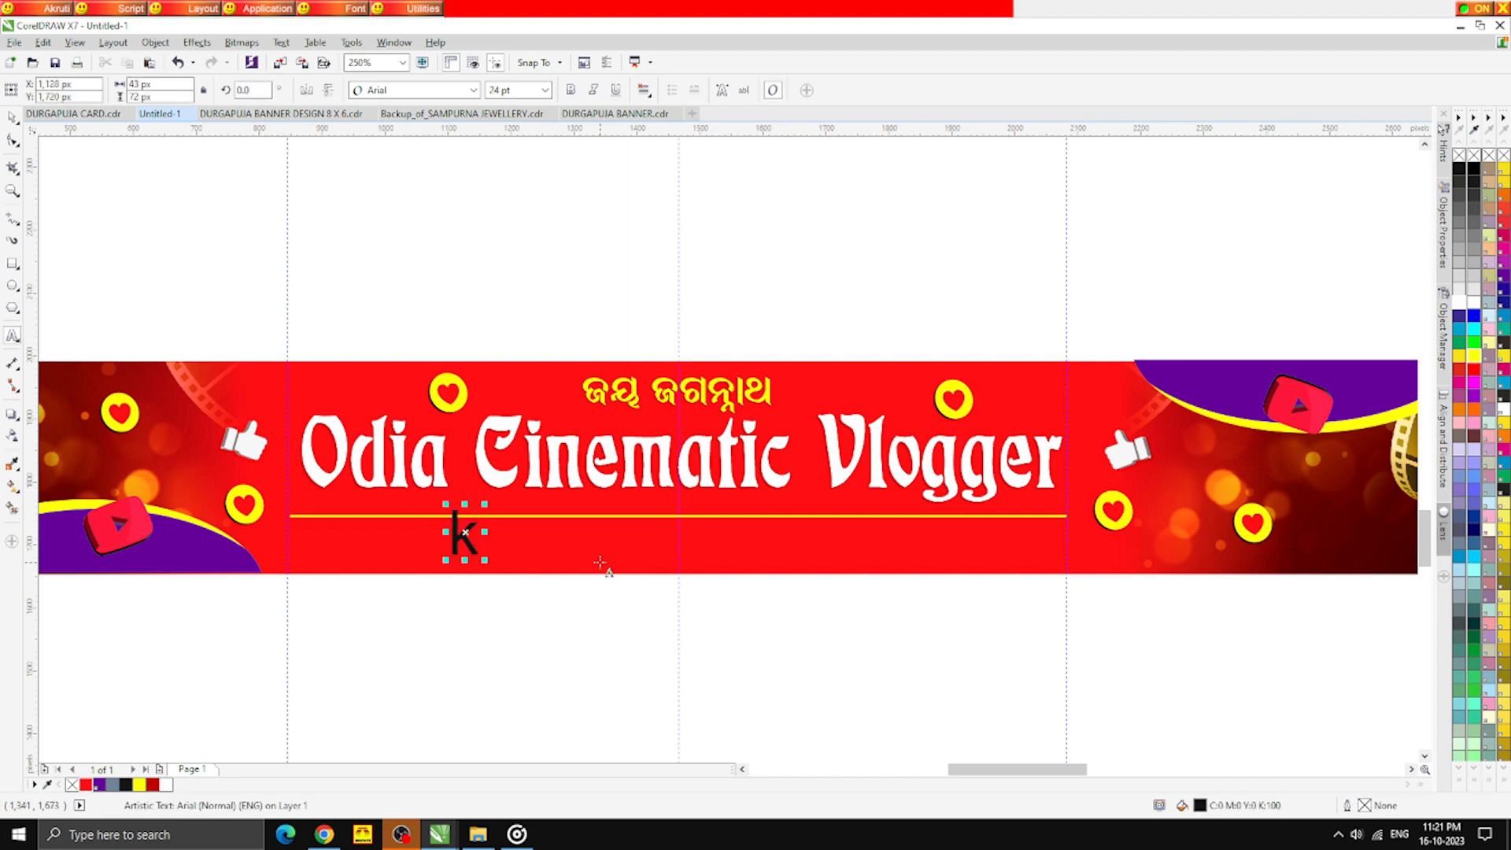
pyautogui.press('BackSpace')
pyautogui.press('Scroll_Lock')
pyautogui.write('IIKE')
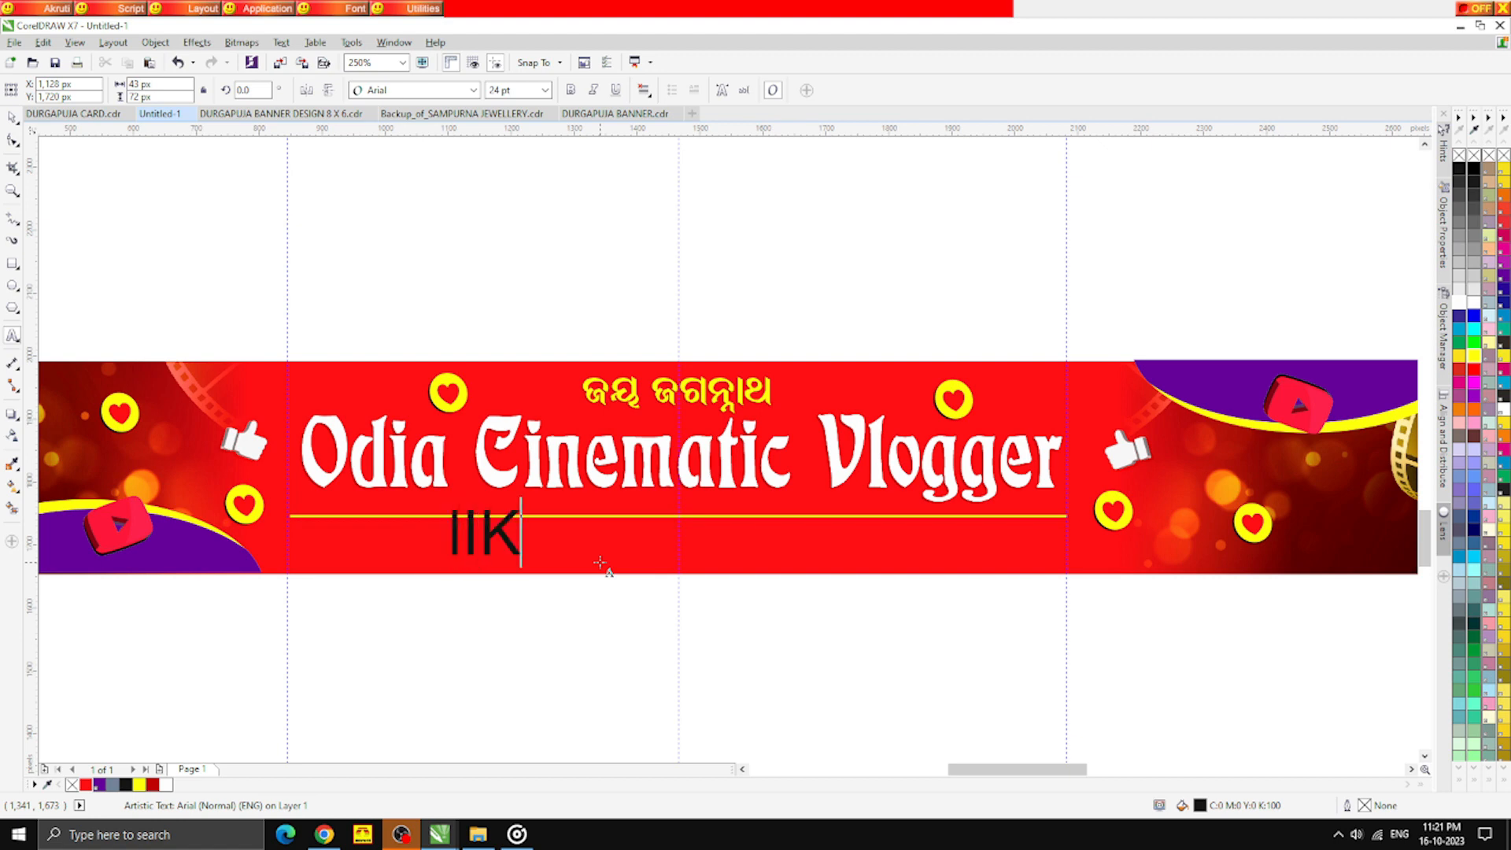
pyautogui.press('BackSpace')
pyautogui.press('BackSpace')
pyautogui.press('BackSpace')
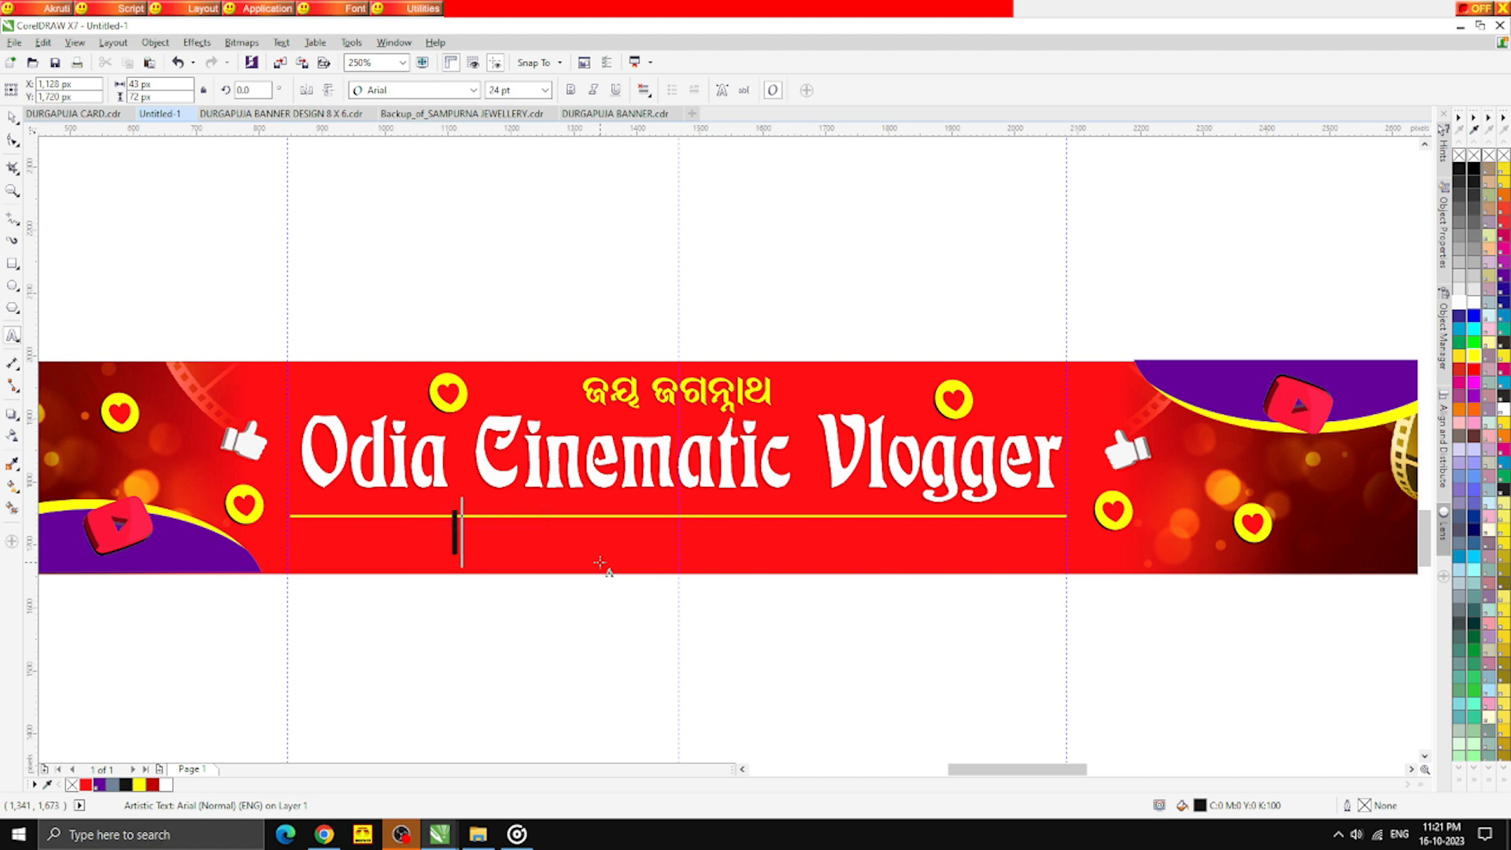
pyautogui.write('I')
pyautogui.press('BackSpace')
pyautogui.press('BackSpace')
pyautogui.write('lIKE')
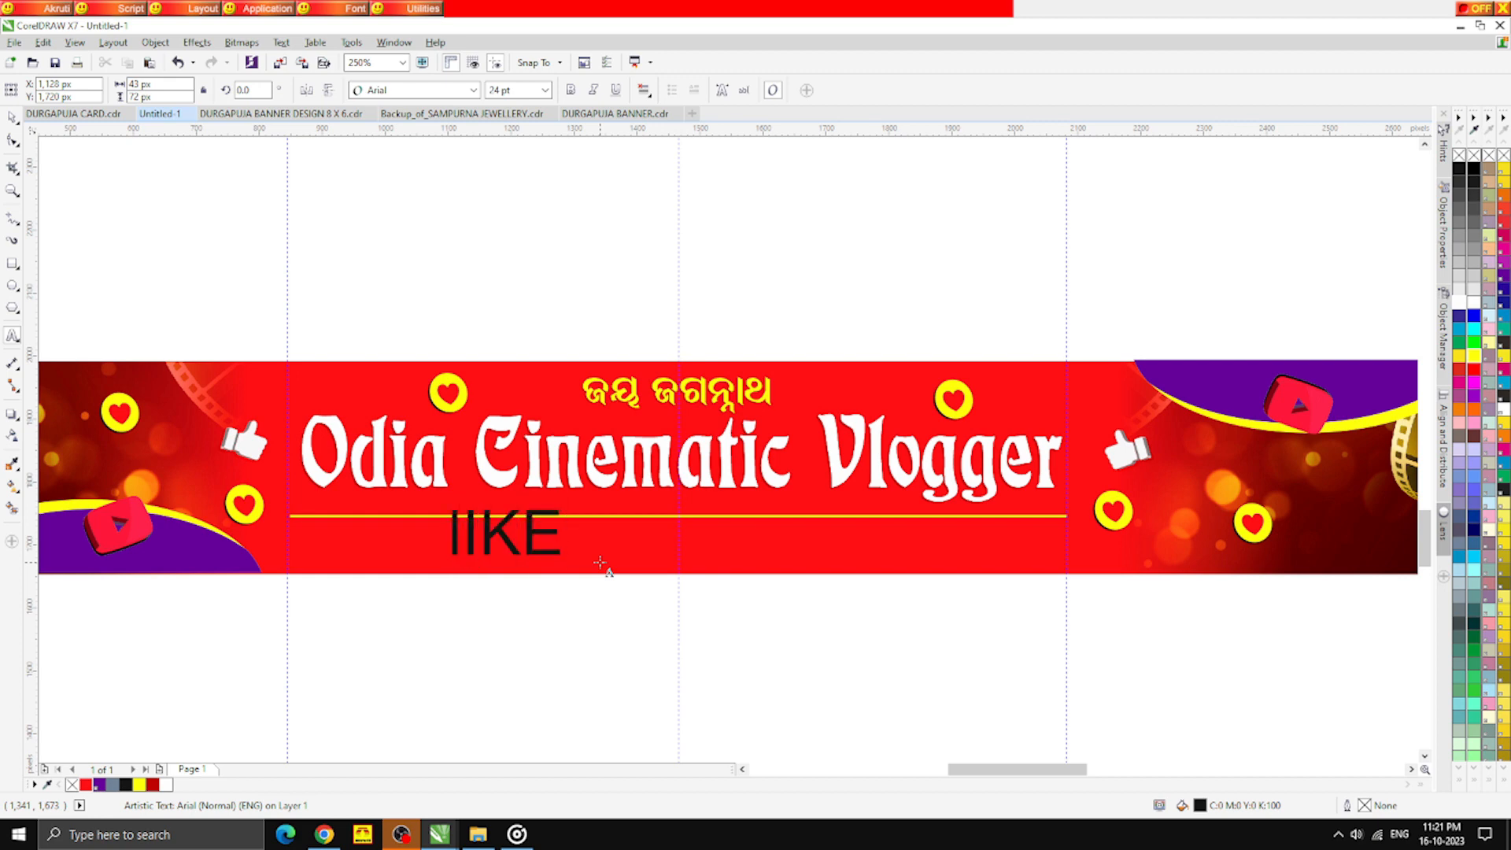
pyautogui.press('BackSpace')
pyautogui.press('BackSpace')
pyautogui.press('BackSpace')
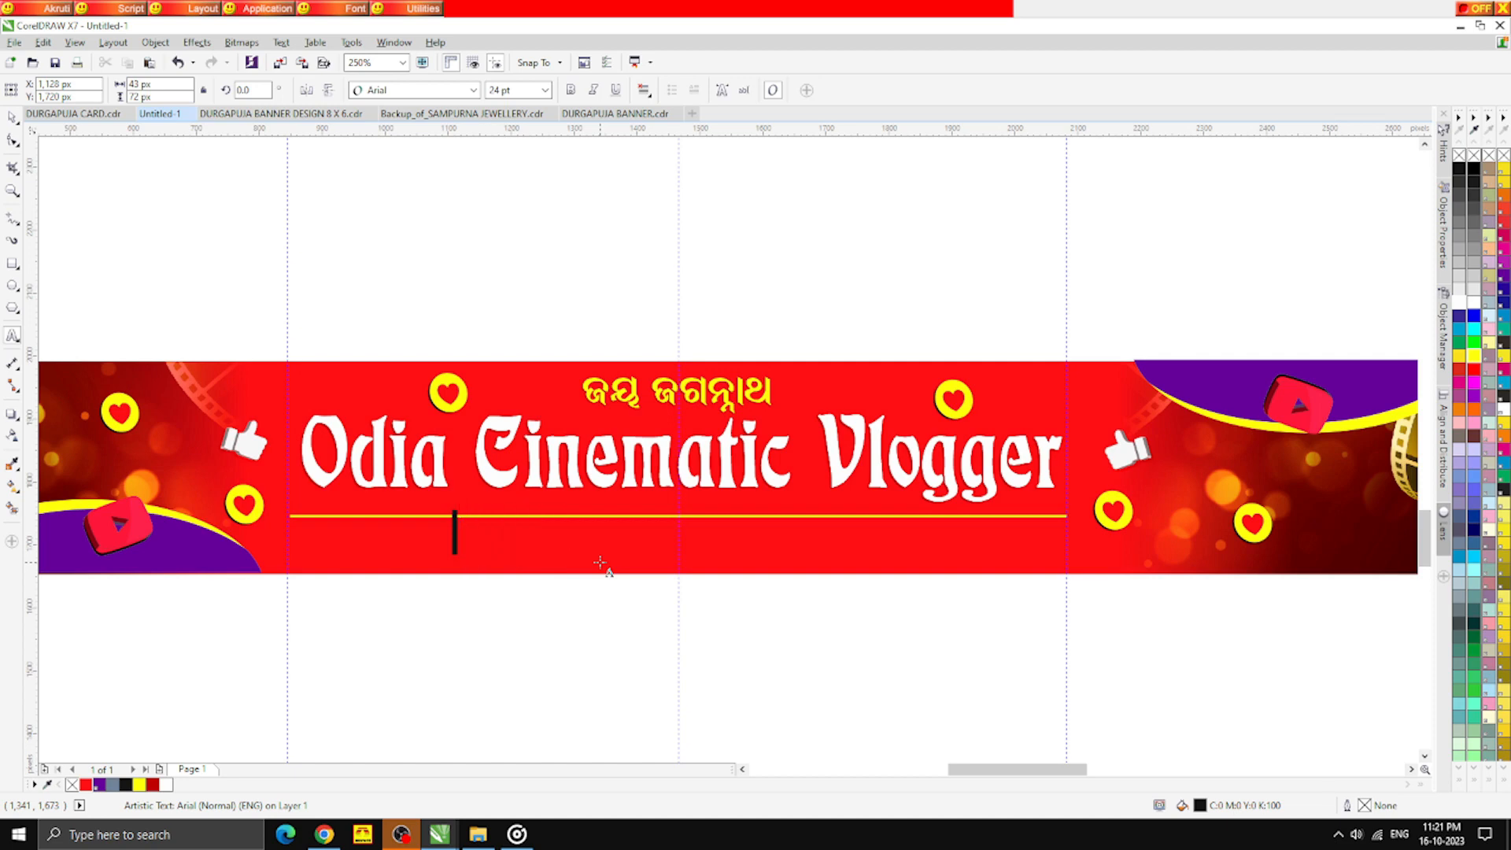
pyautogui.press('BackSpace')
# Enter the text "LIKE & SUBSCRIBED" below the yellow underline
pyautogui.write('LIKLE')
pyautogui.press('BackSpace')
pyautogui.press('BackSpace')
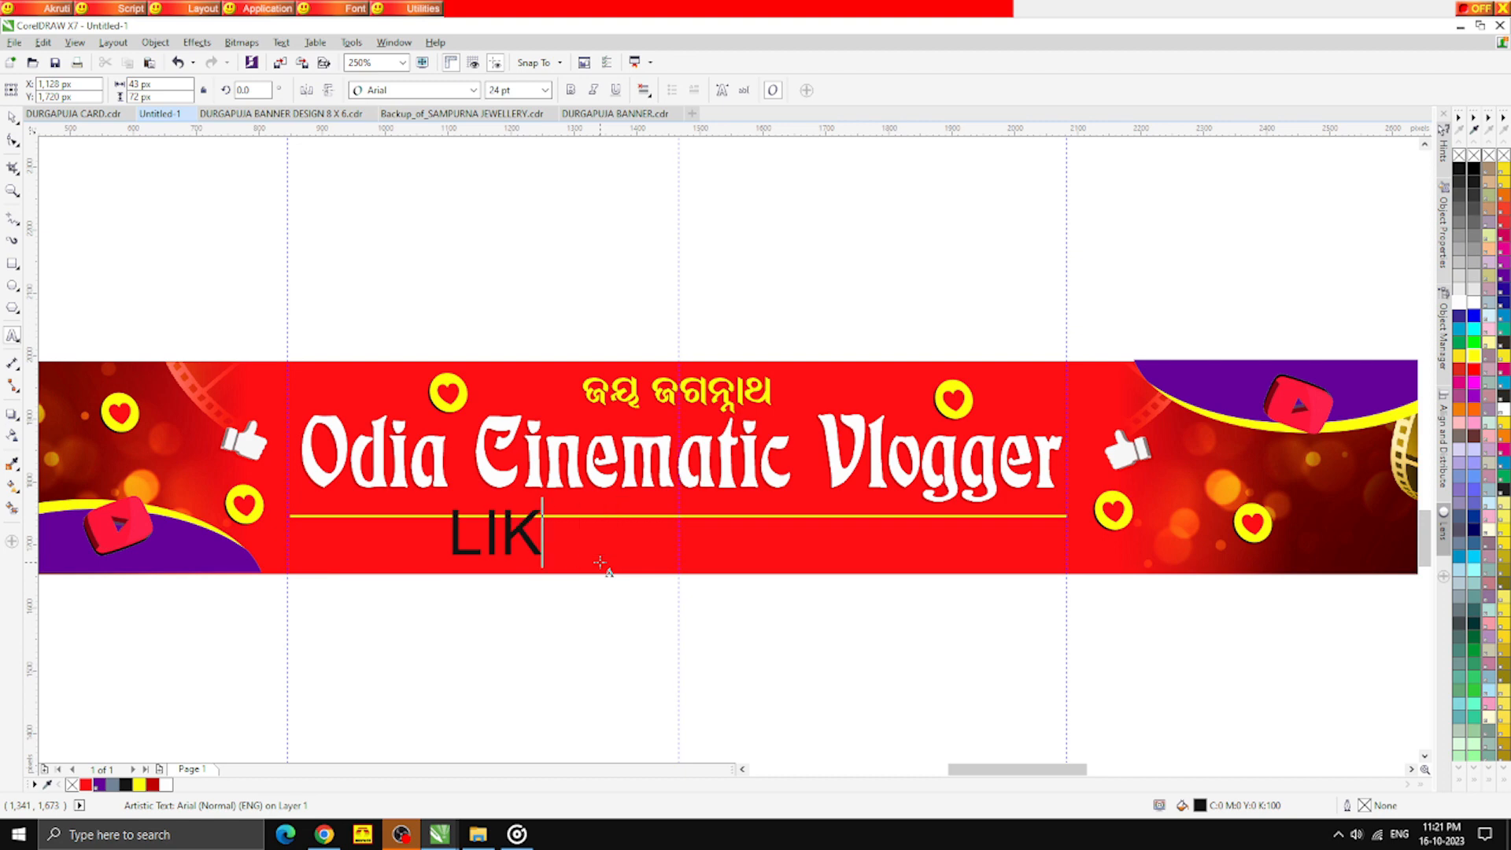
pyautogui.write('E')
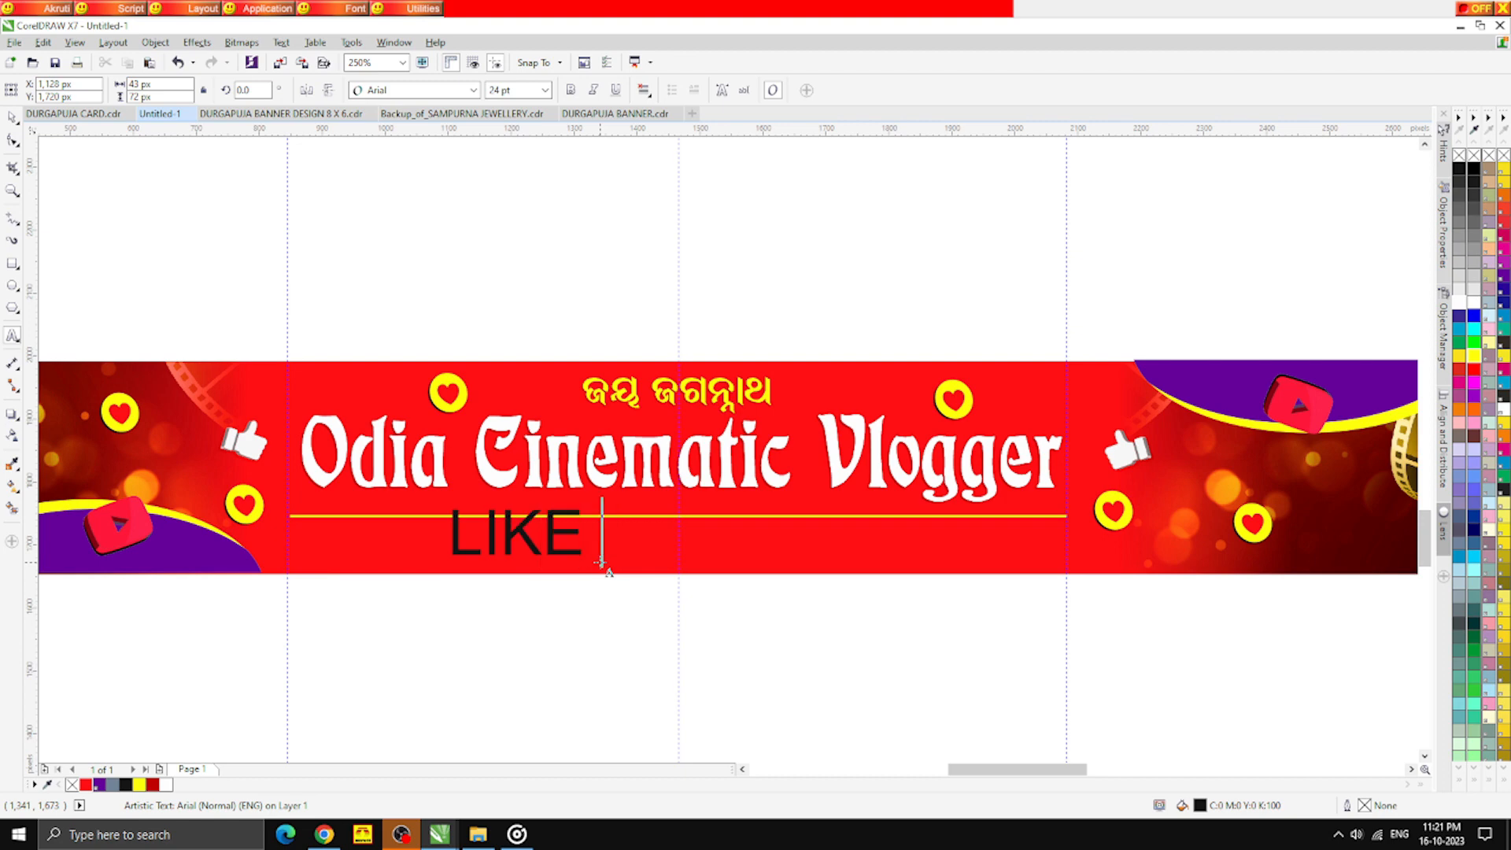
pyautogui.write(' &')
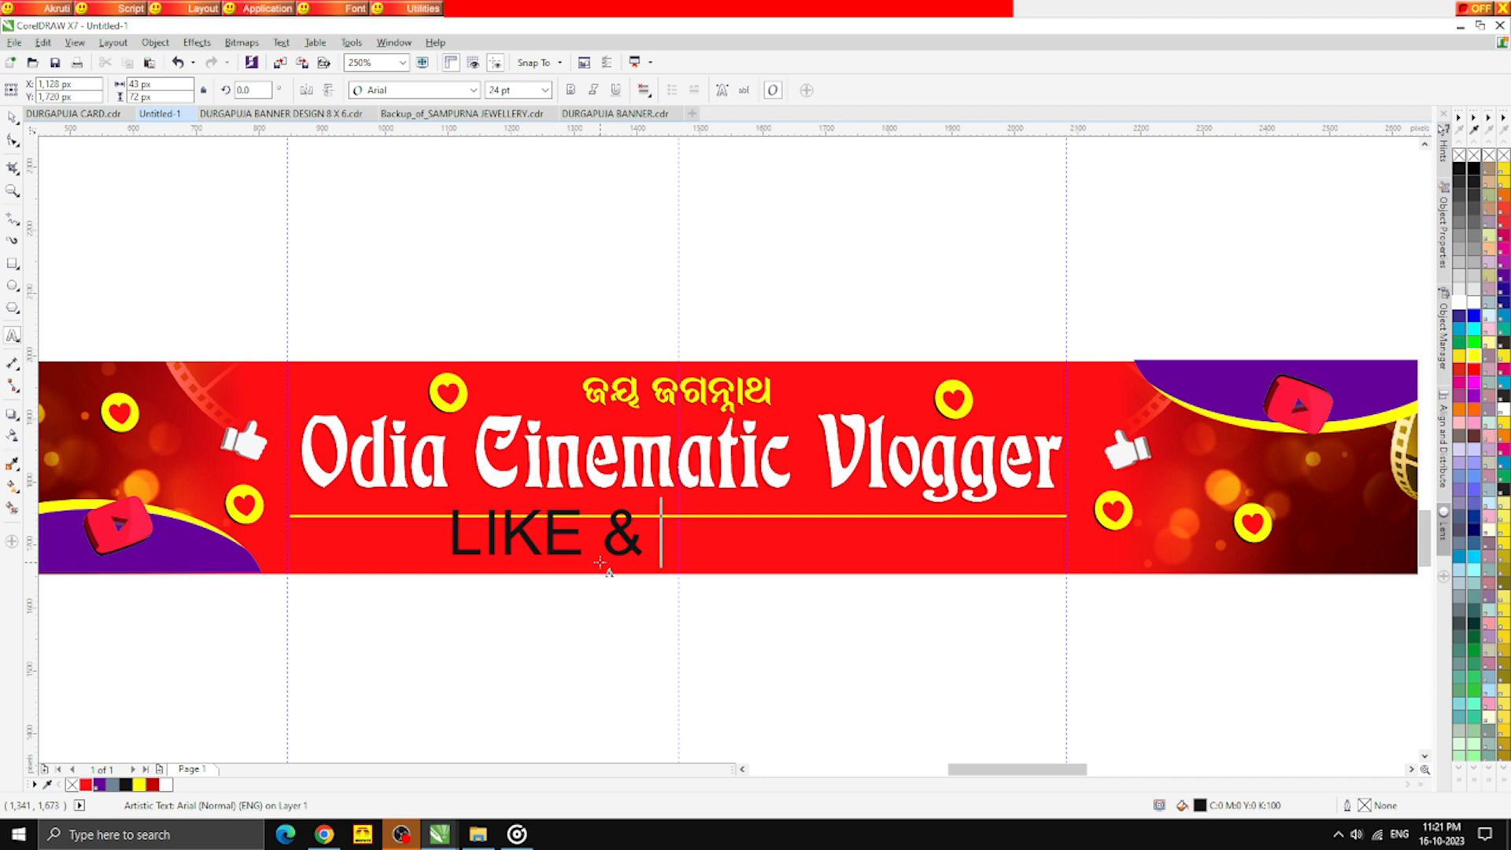
pyautogui.write('SUB')
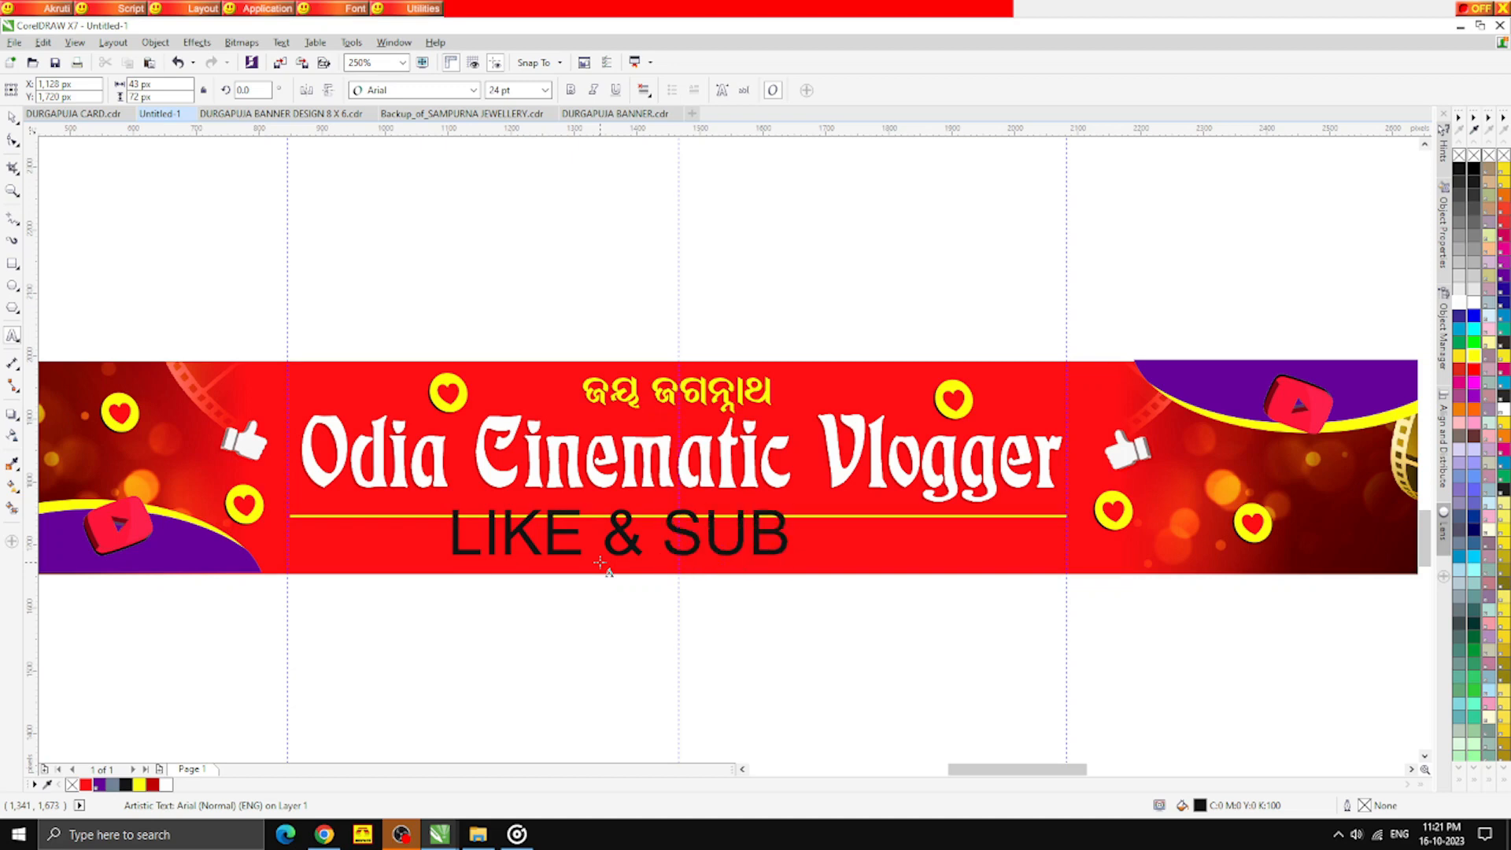
pyautogui.write('SCRI')
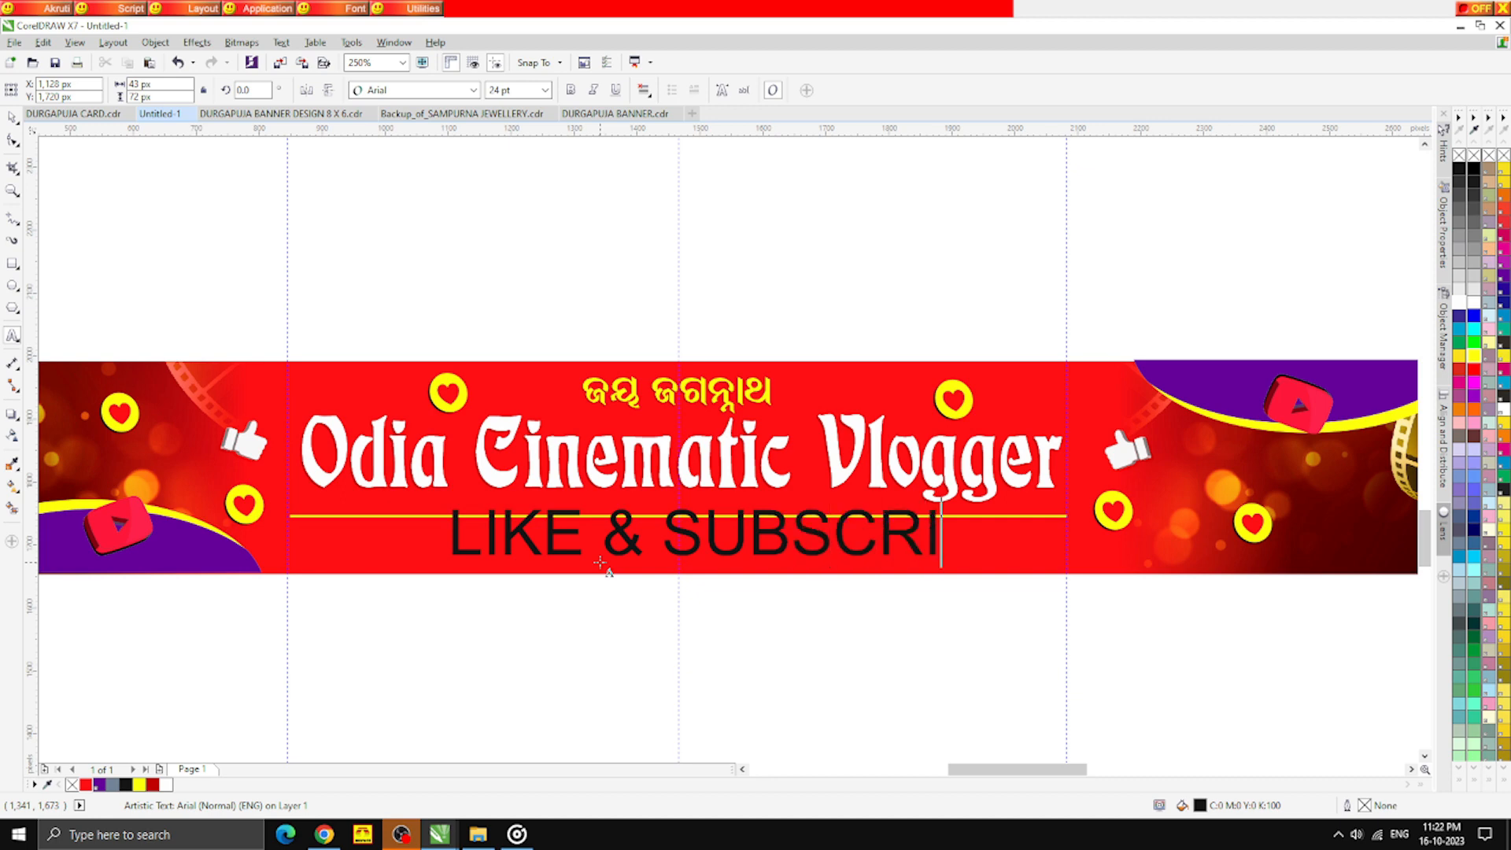
pyautogui.write('BED')
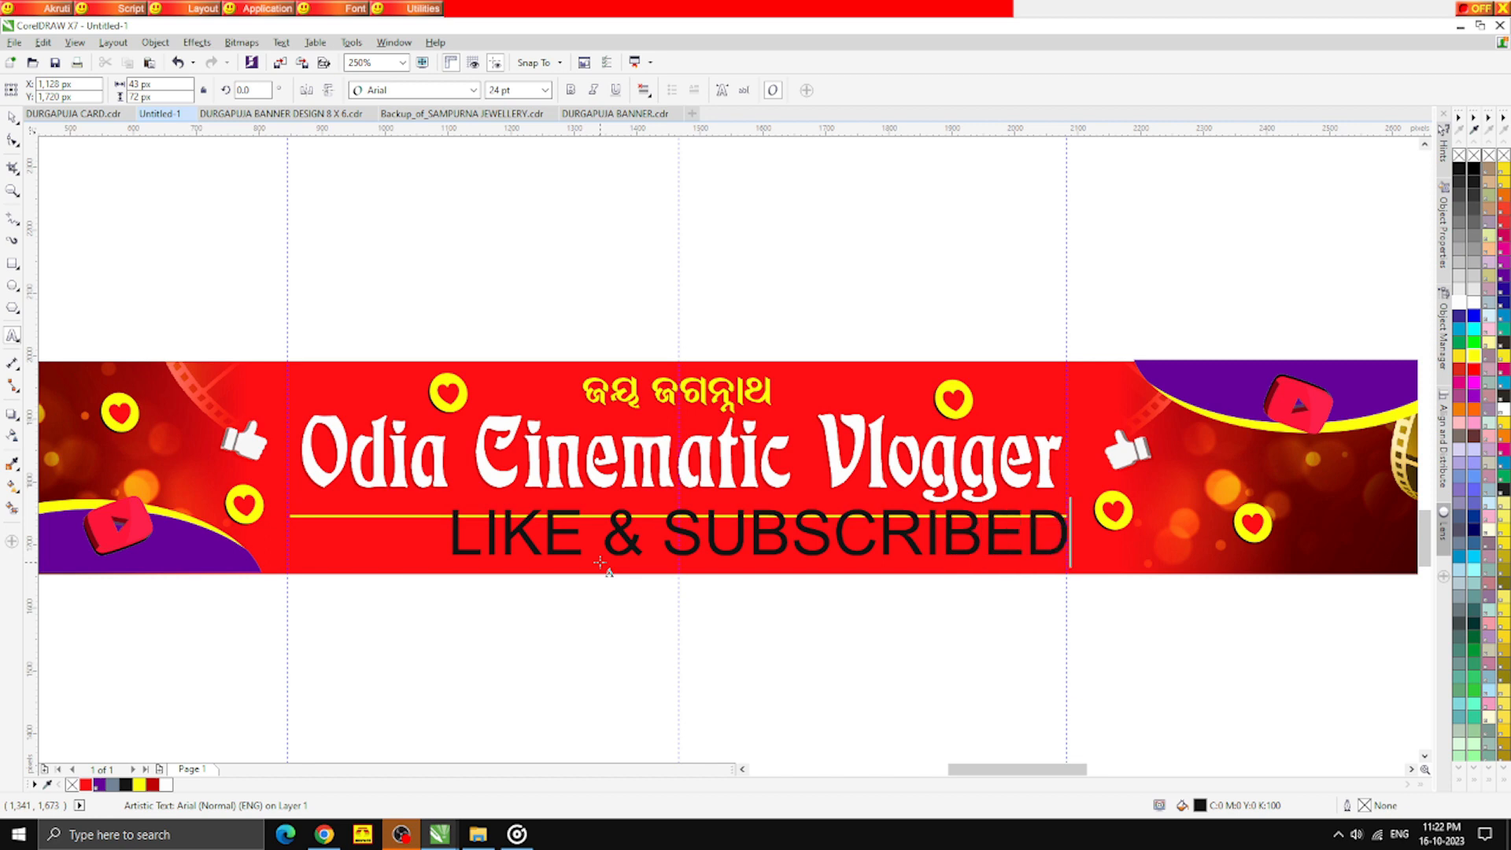
pyautogui.click(12, 117)
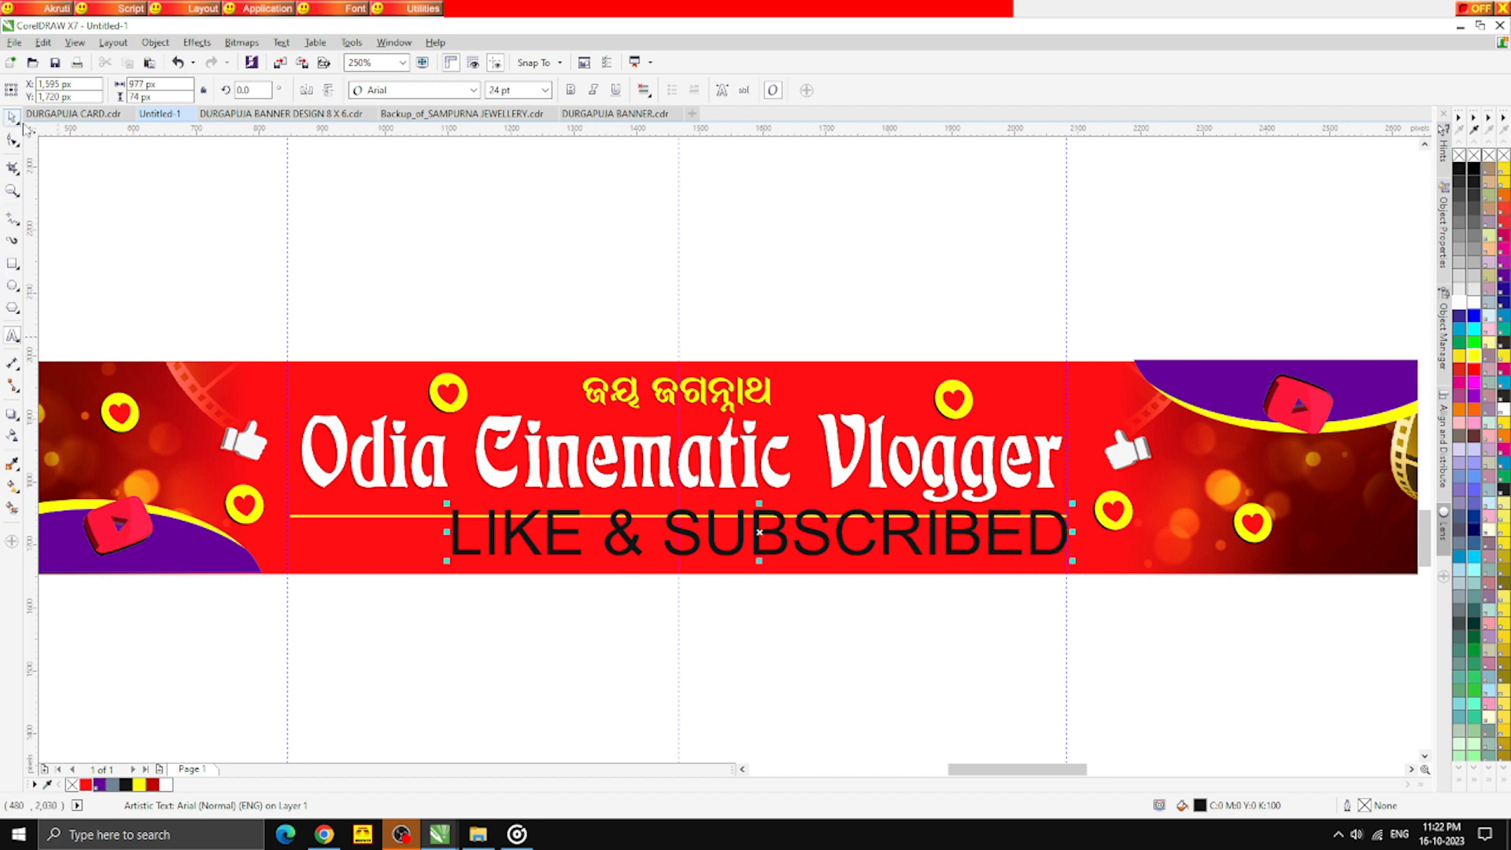
# Set the font of the "LIKE & SUBSCRIBED" text to QTArnieB
pyautogui.click(406, 95)
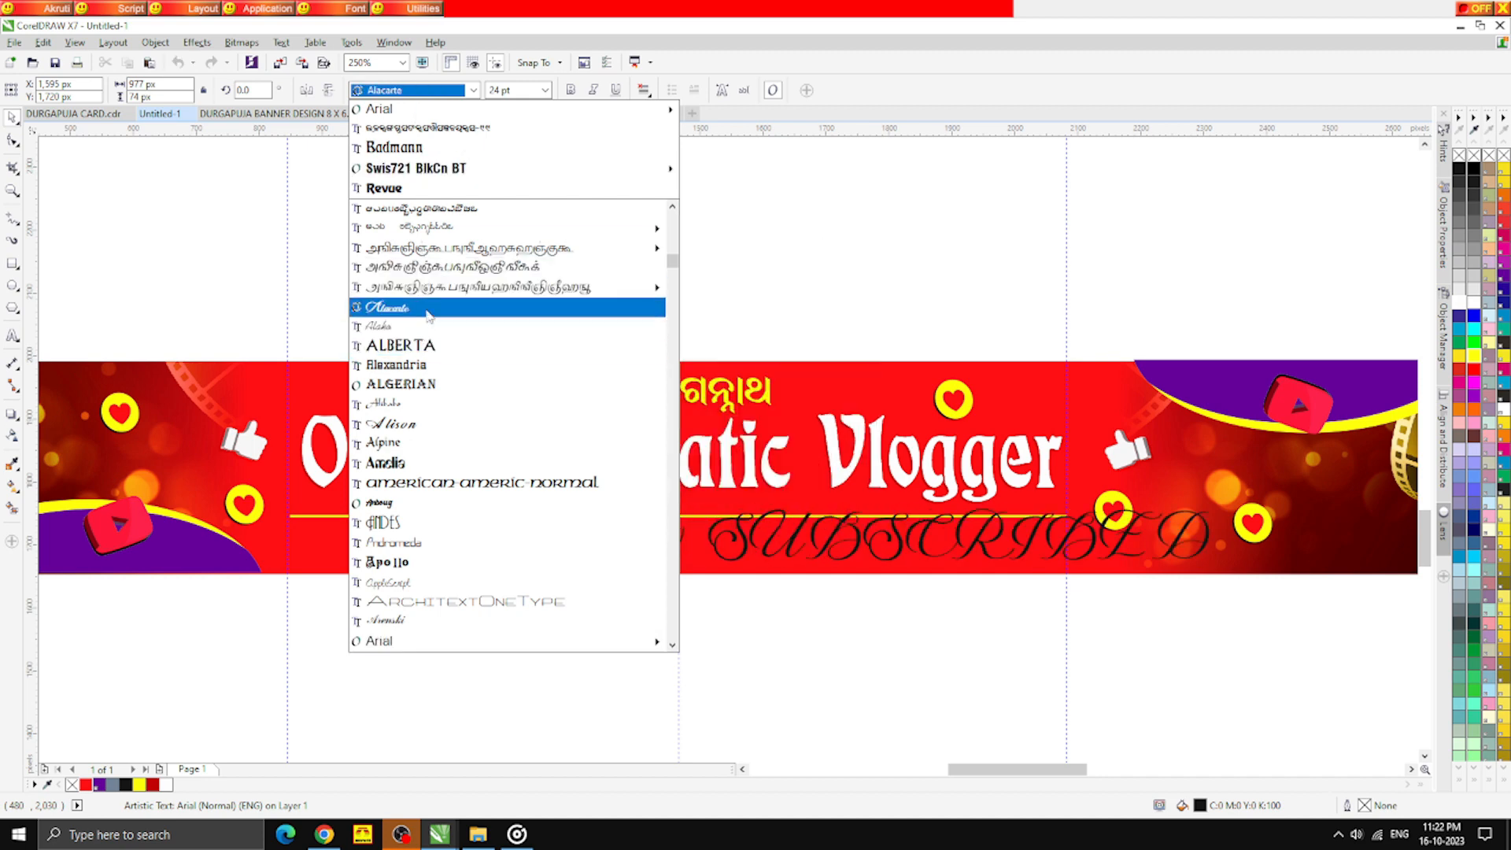
pyautogui.scroll(-2, 437, 450)
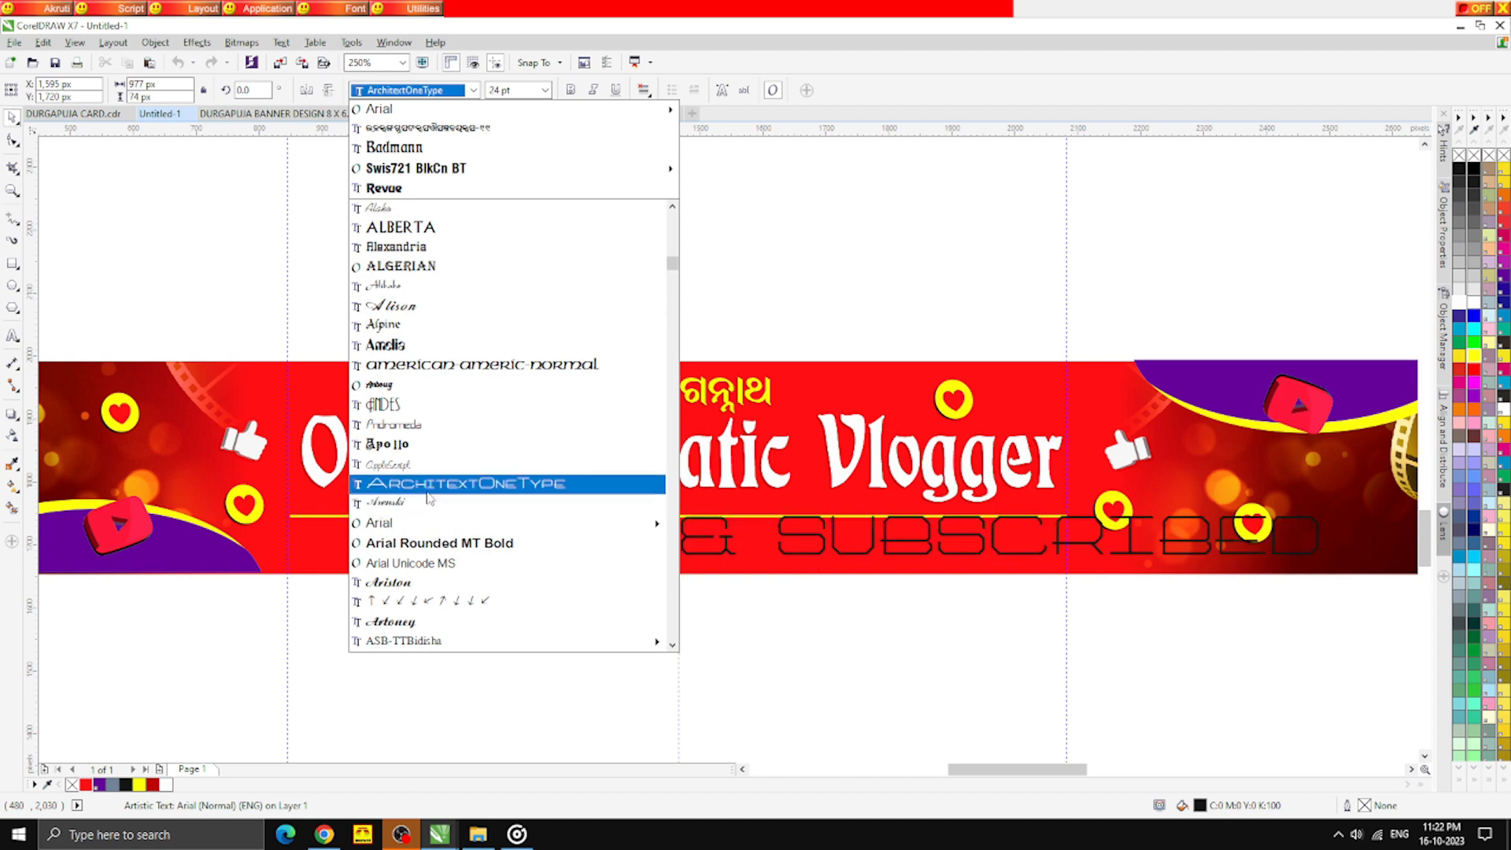
pyautogui.scroll(-4, 429, 496)
pyautogui.moveTo(454, 525)
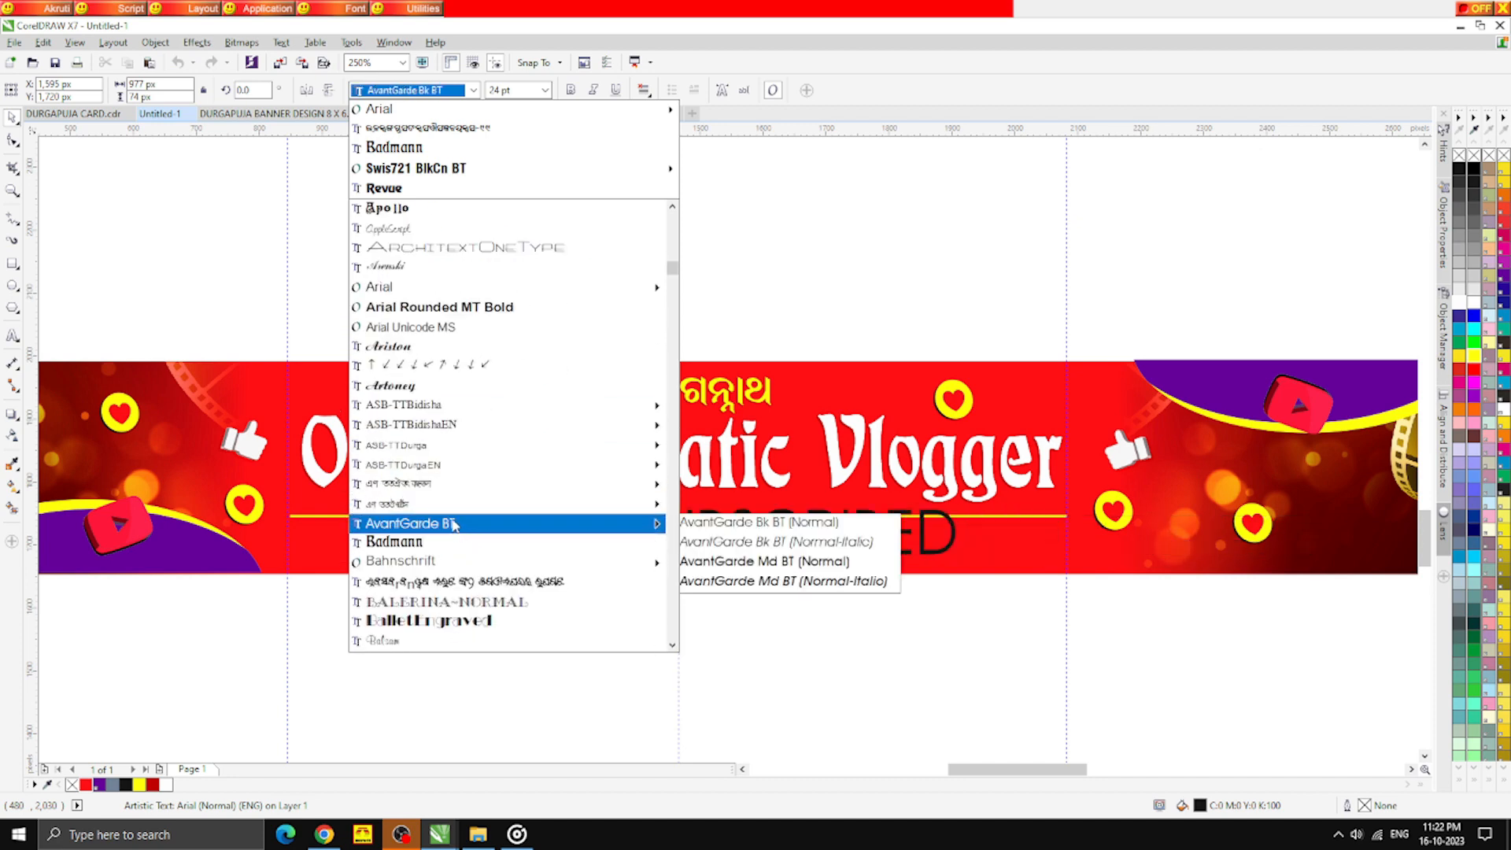
pyautogui.scroll(-4, 454, 525)
pyautogui.moveTo(630, 270)
pyautogui.moveTo(675, 273); pyautogui.dragTo(698, 451)
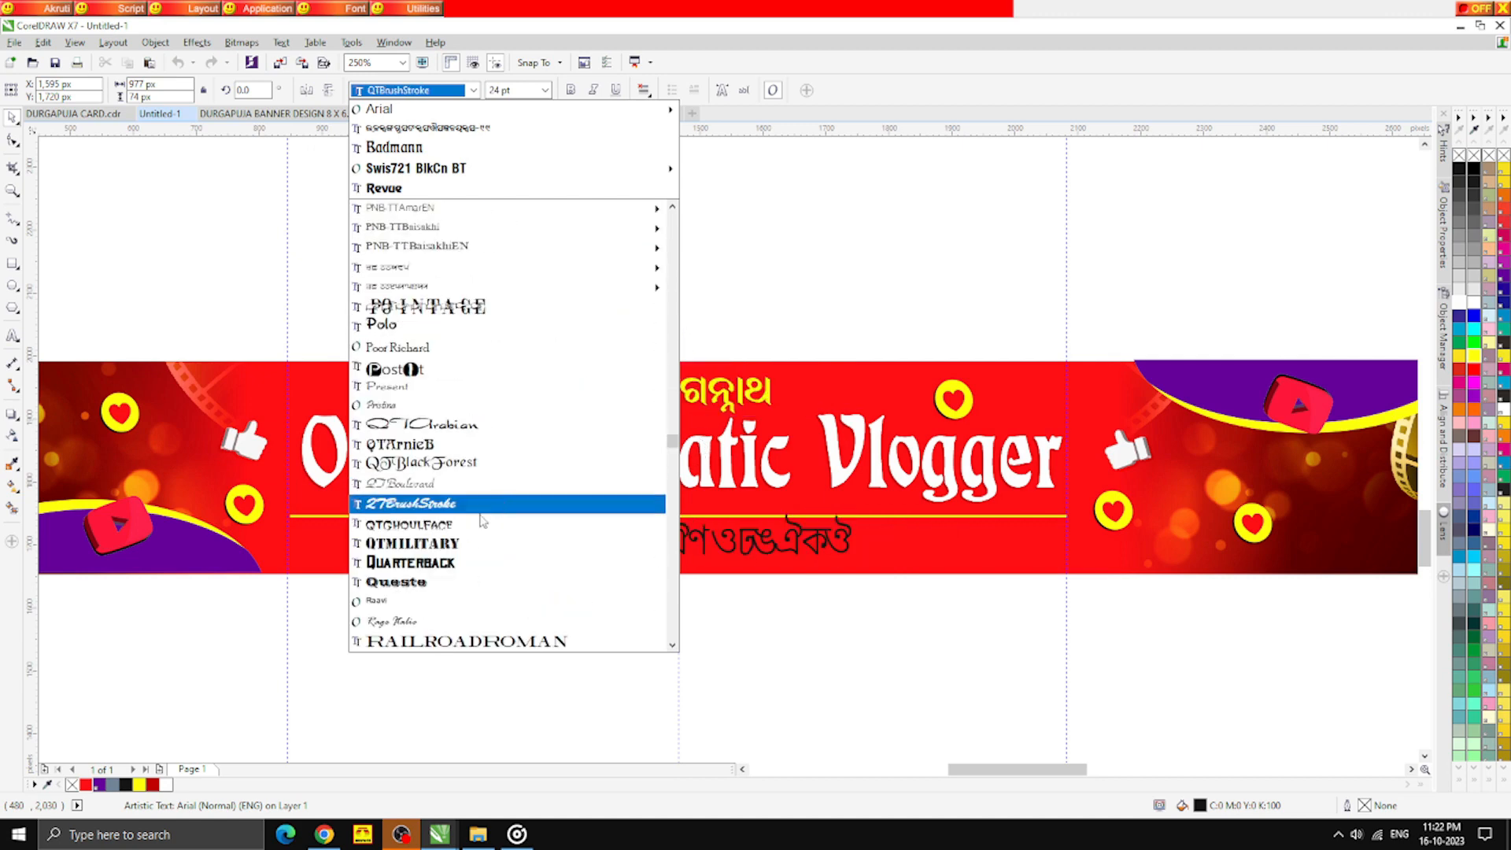
pyautogui.click(472, 450)
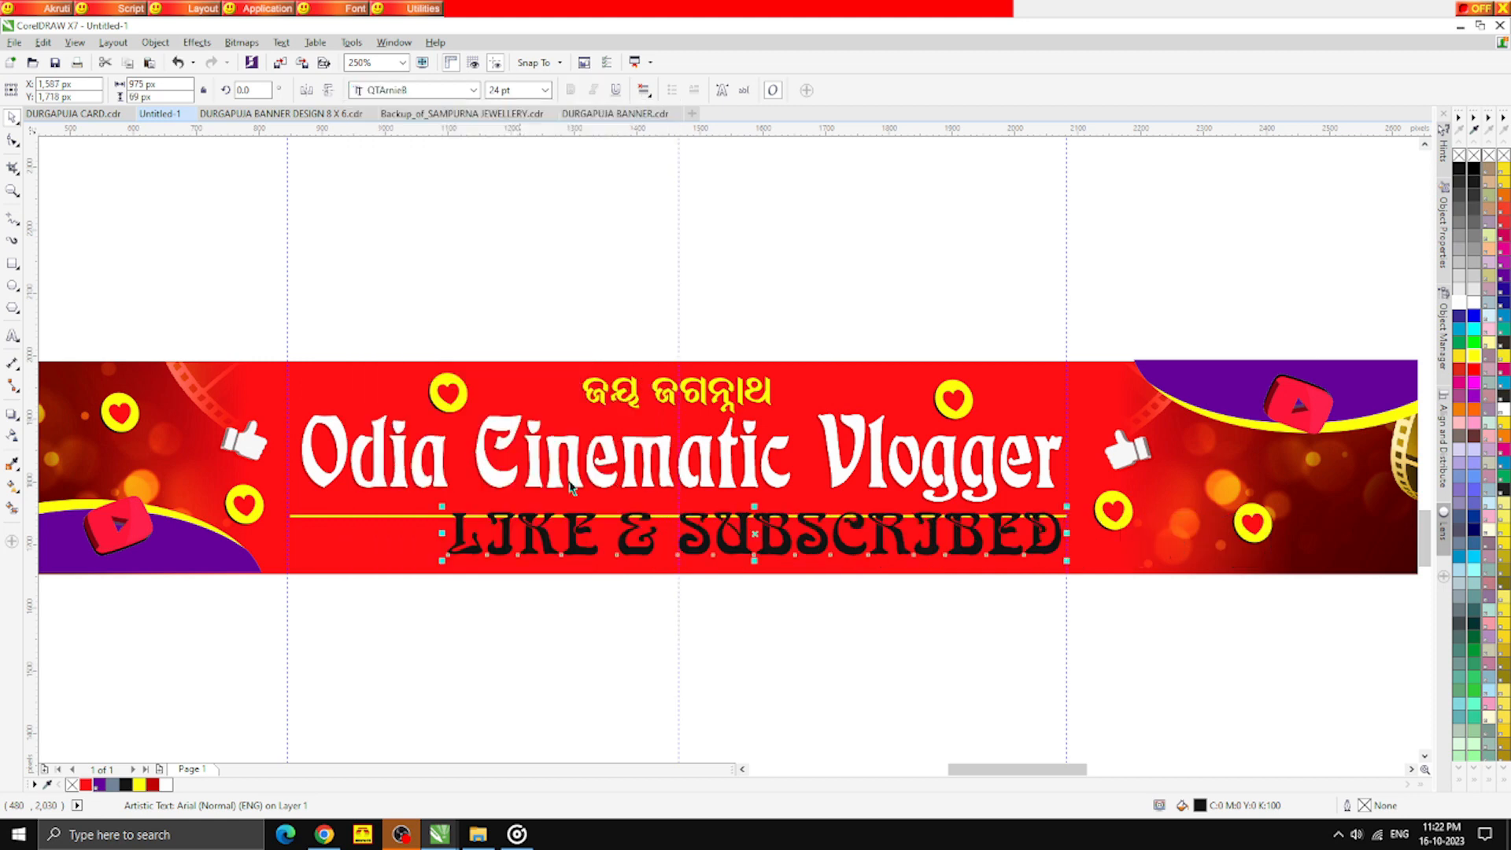
# Scale the "LIKE & SUBSCRIBED" text to about 725 × 51 px and centre it on the middle guideline below the underline
pyautogui.moveTo(1068, 563); pyautogui.dragTo(909, 556)
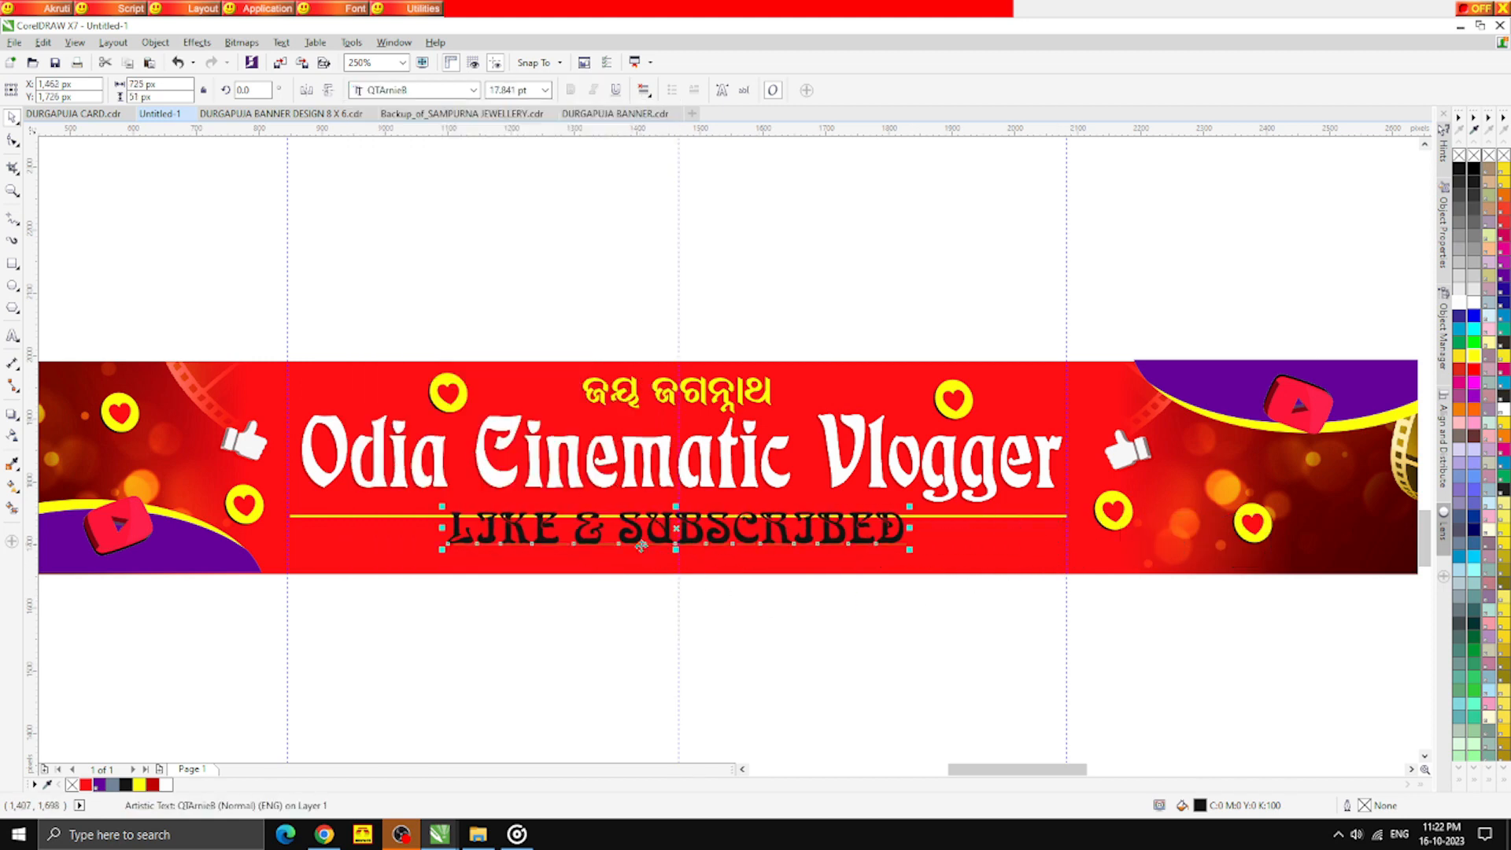
pyautogui.scroll(2, 673, 510)
pyautogui.moveTo(677, 510); pyautogui.dragTo(711, 545)
pyautogui.scroll(-2, 724, 551)
pyautogui.scroll(2, 731, 553)
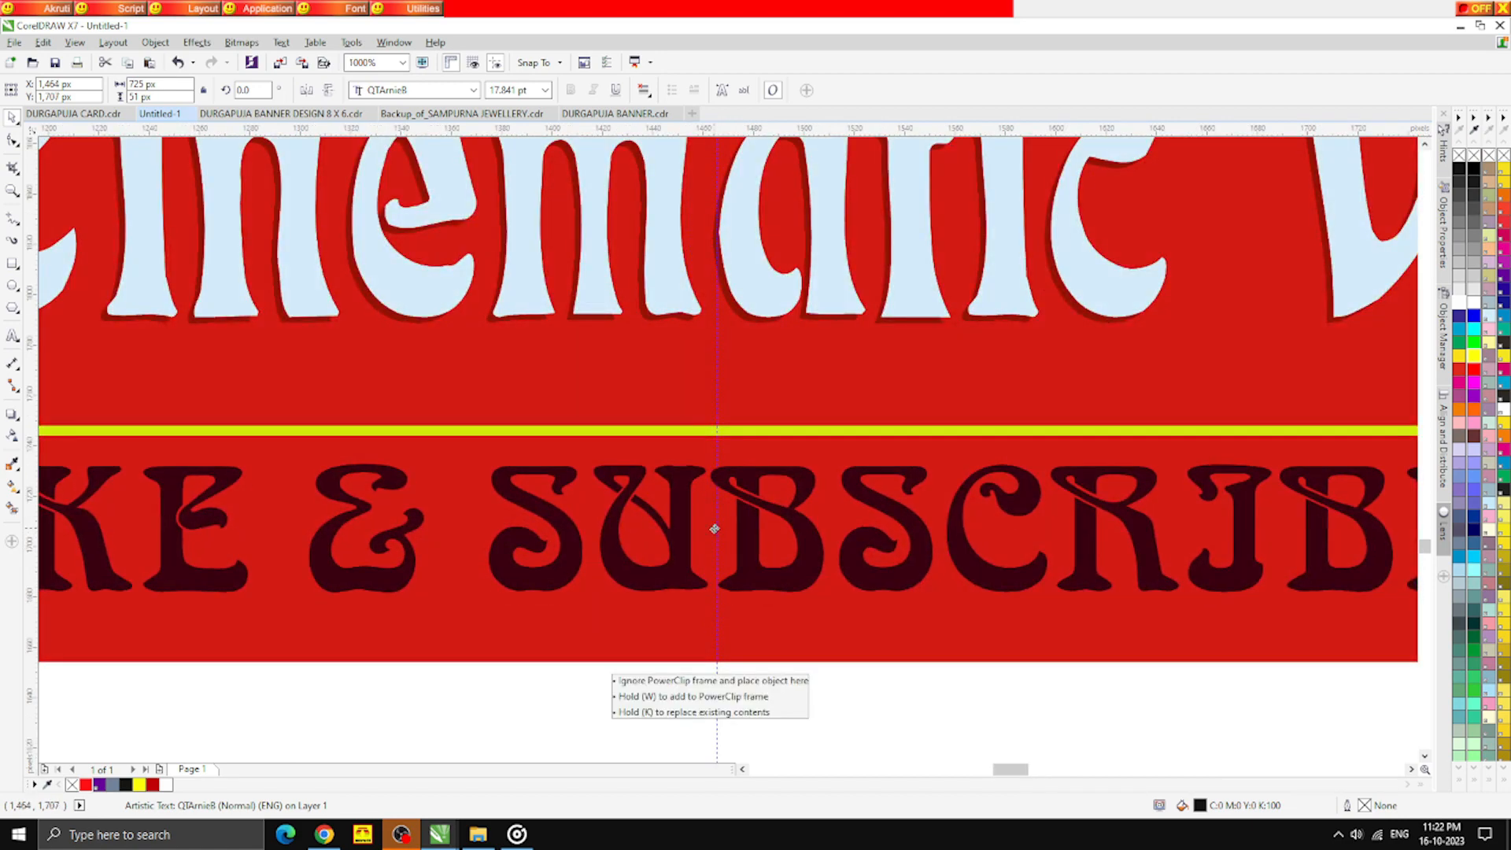
pyautogui.scroll(-2, 492, 481)
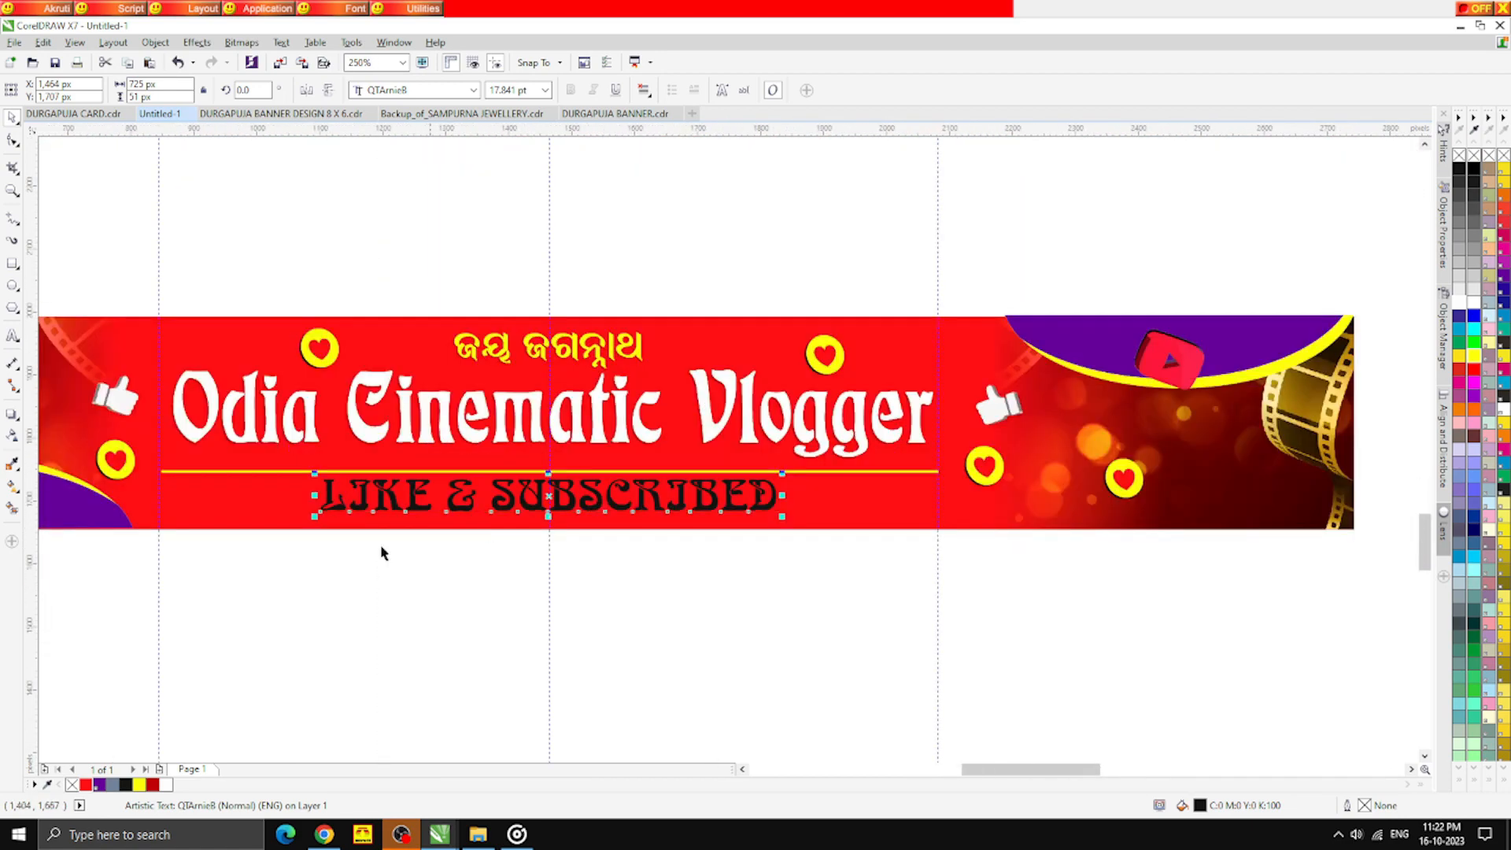
# Fill the "LIKE & SUBSCRIBED" text with white
pyautogui.click(166, 785)
pyautogui.click(481, 501)
pyautogui.scroll(1, 476, 485)
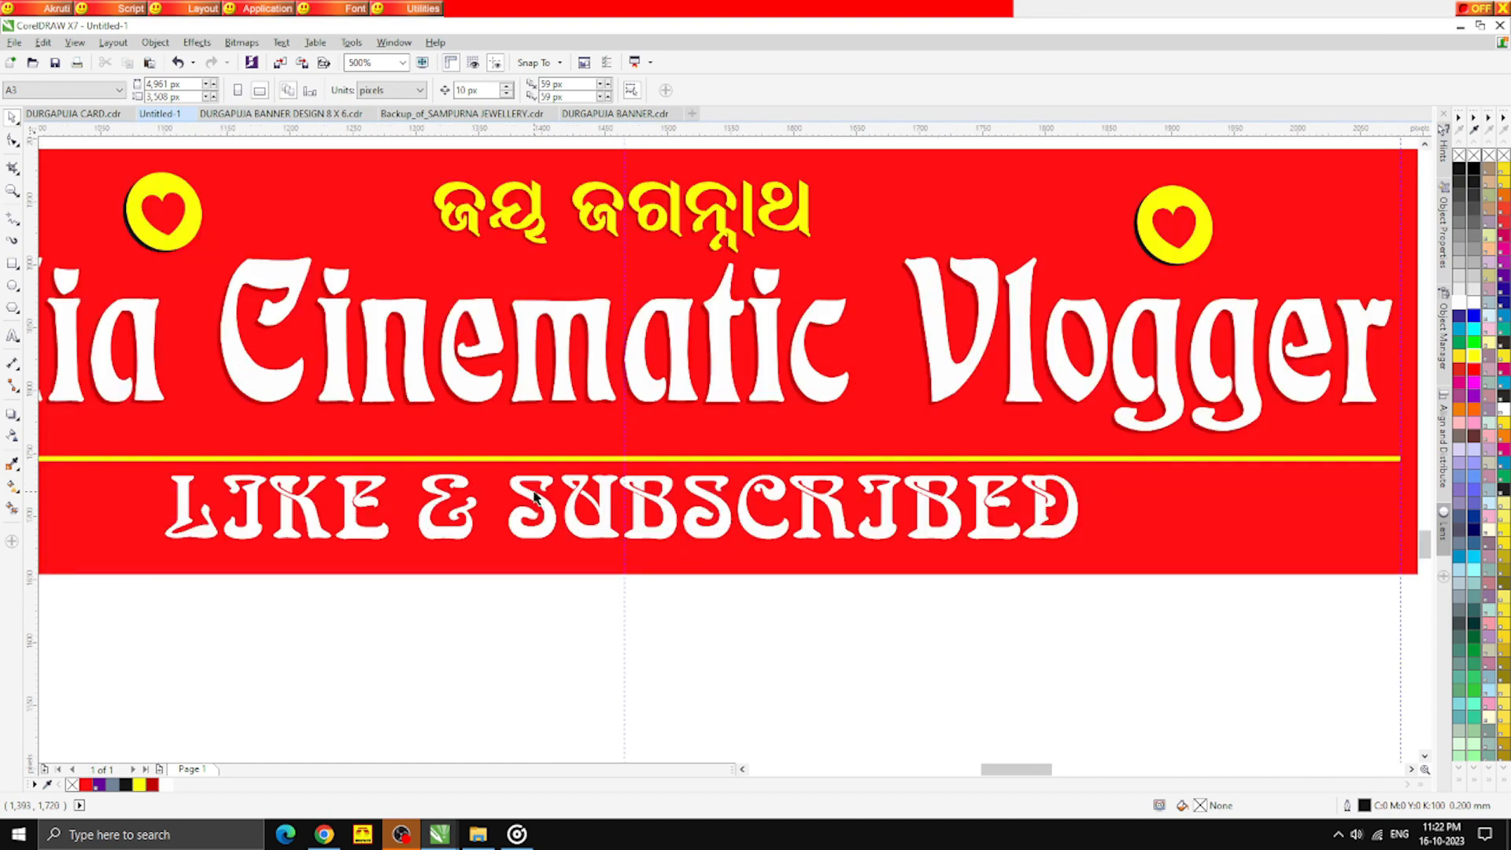
# Change the "LIKE & SUBSCRIBED" text font to Raavi and recentre the line on the middle guideline below the underline
pyautogui.moveTo(577, 508); pyautogui.dragTo(579, 515)
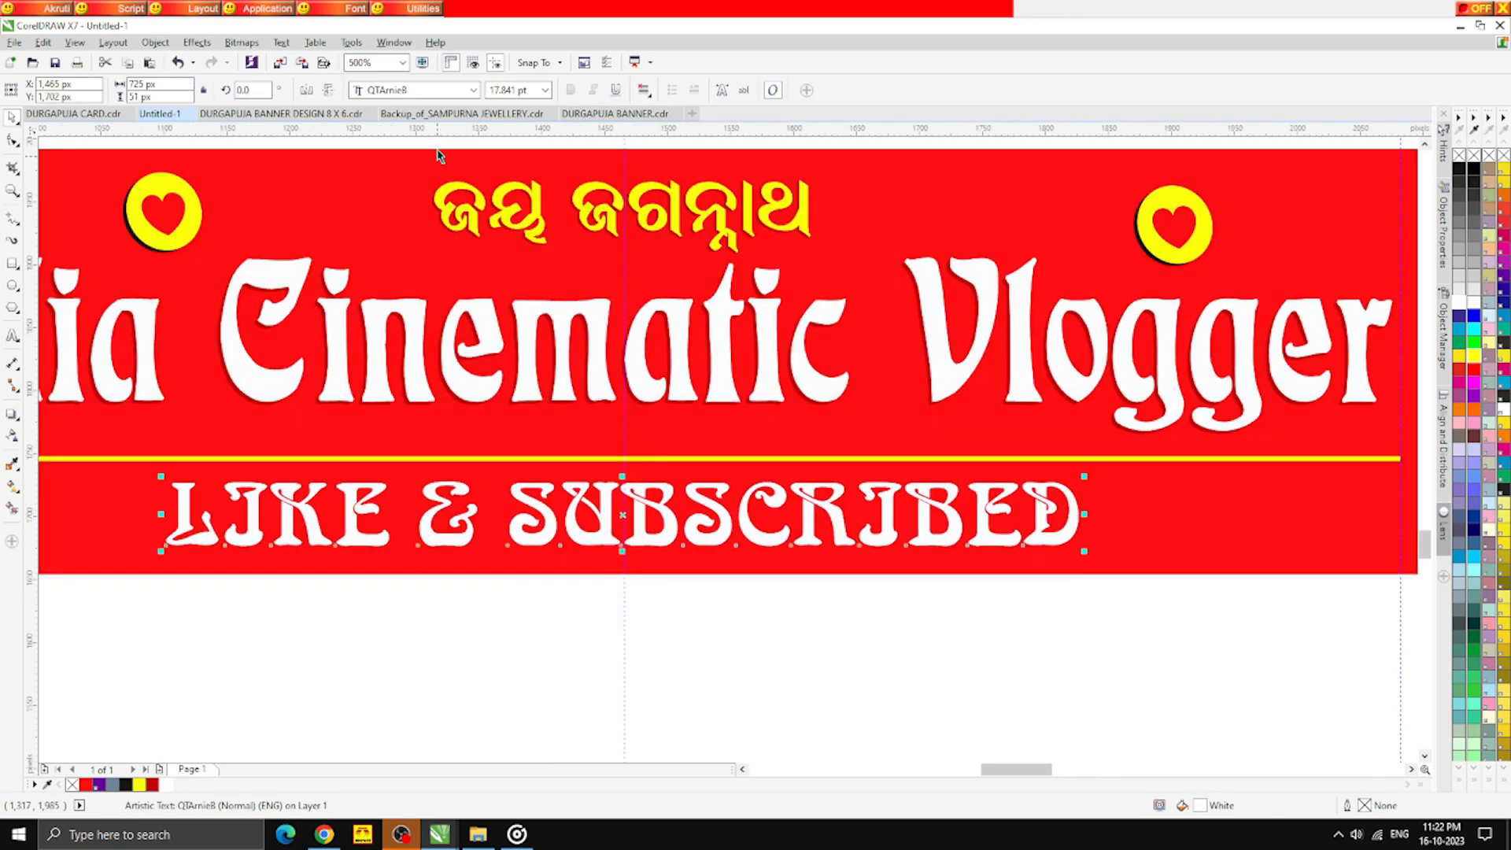
pyautogui.click(425, 90)
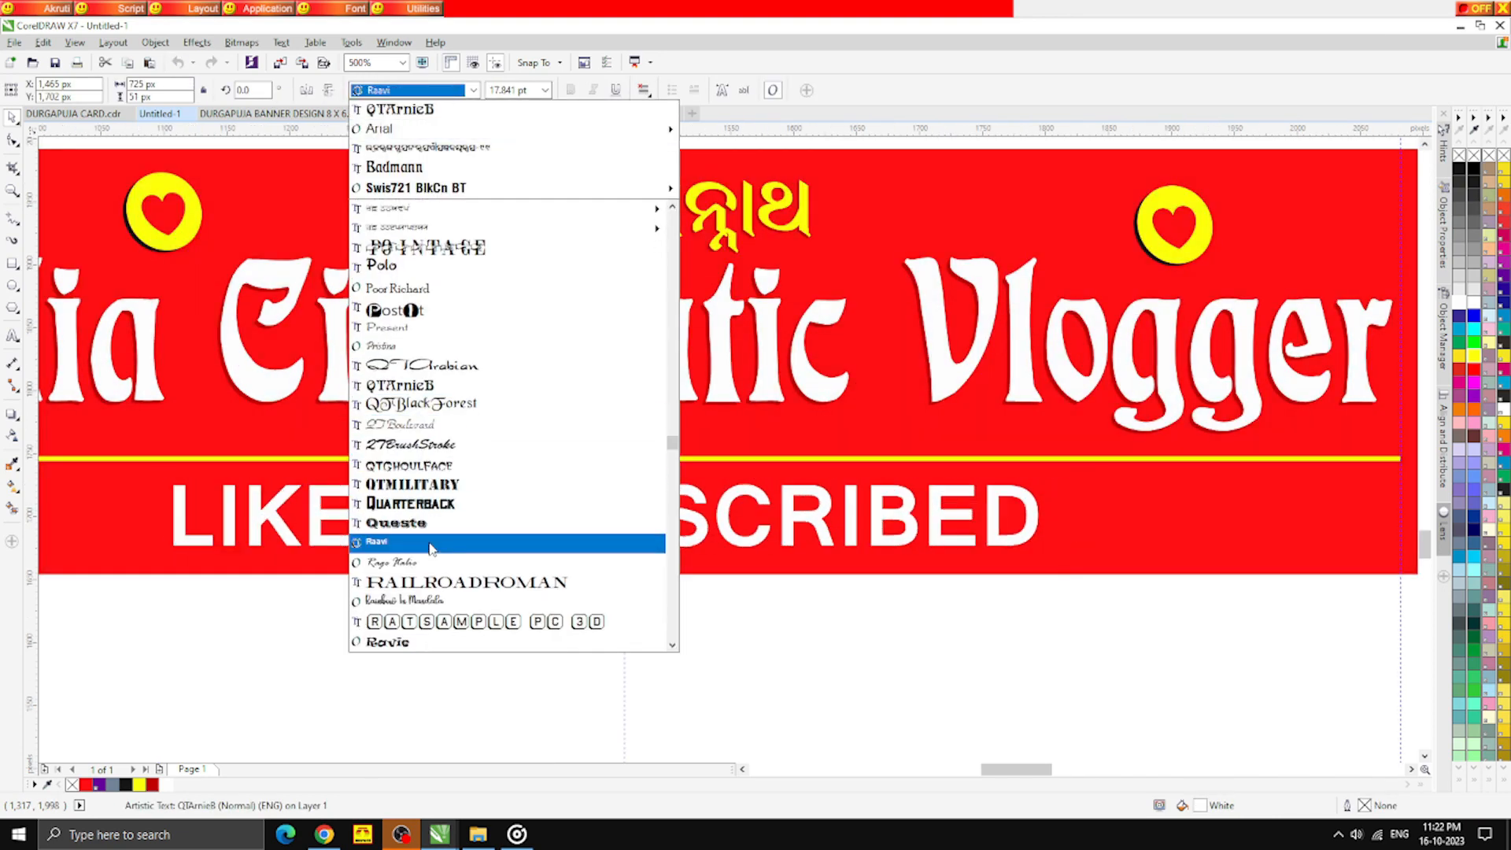
pyautogui.click(432, 545)
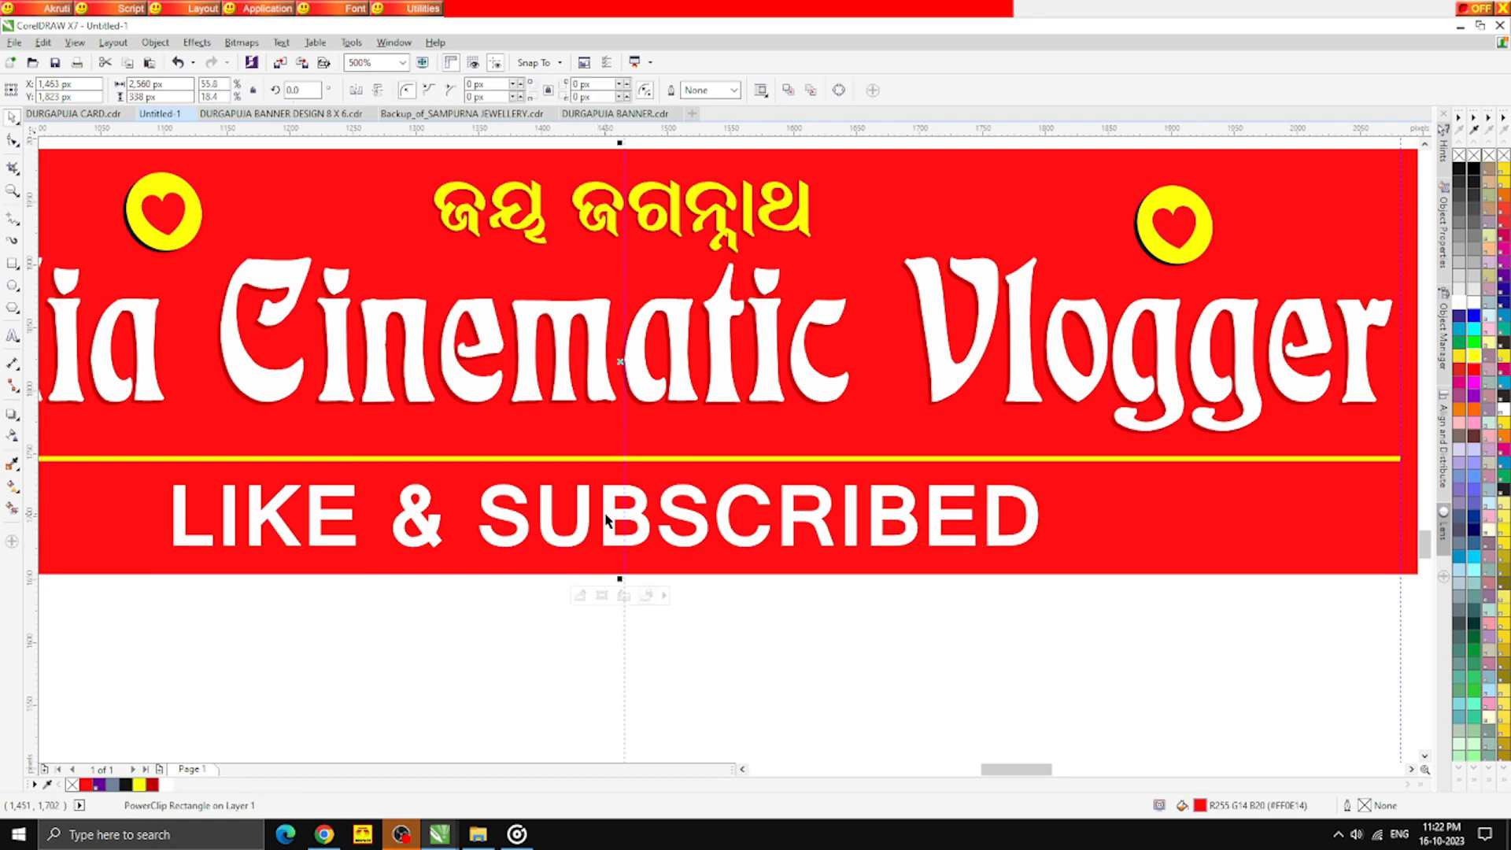
pyautogui.moveTo(604, 517); pyautogui.dragTo(627, 516)
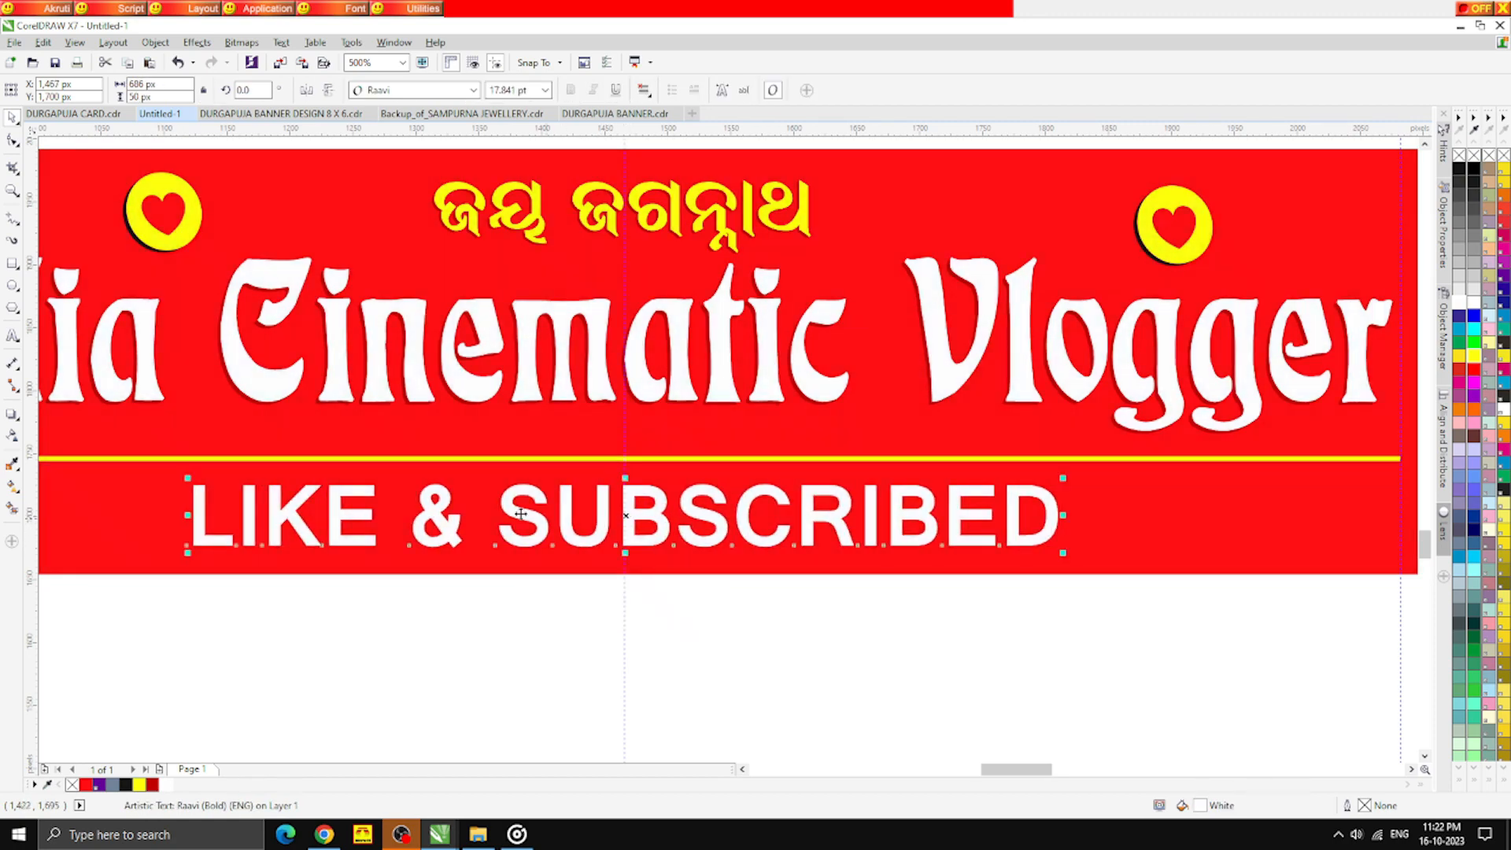
# Apply a vertical linear gradient fill to the "LIKE & SUBSCRIBED" text, running from white at the top to yellow at the bottom
pyautogui.scroll(-4, 626, 516)
pyautogui.scroll(6, 475, 508)
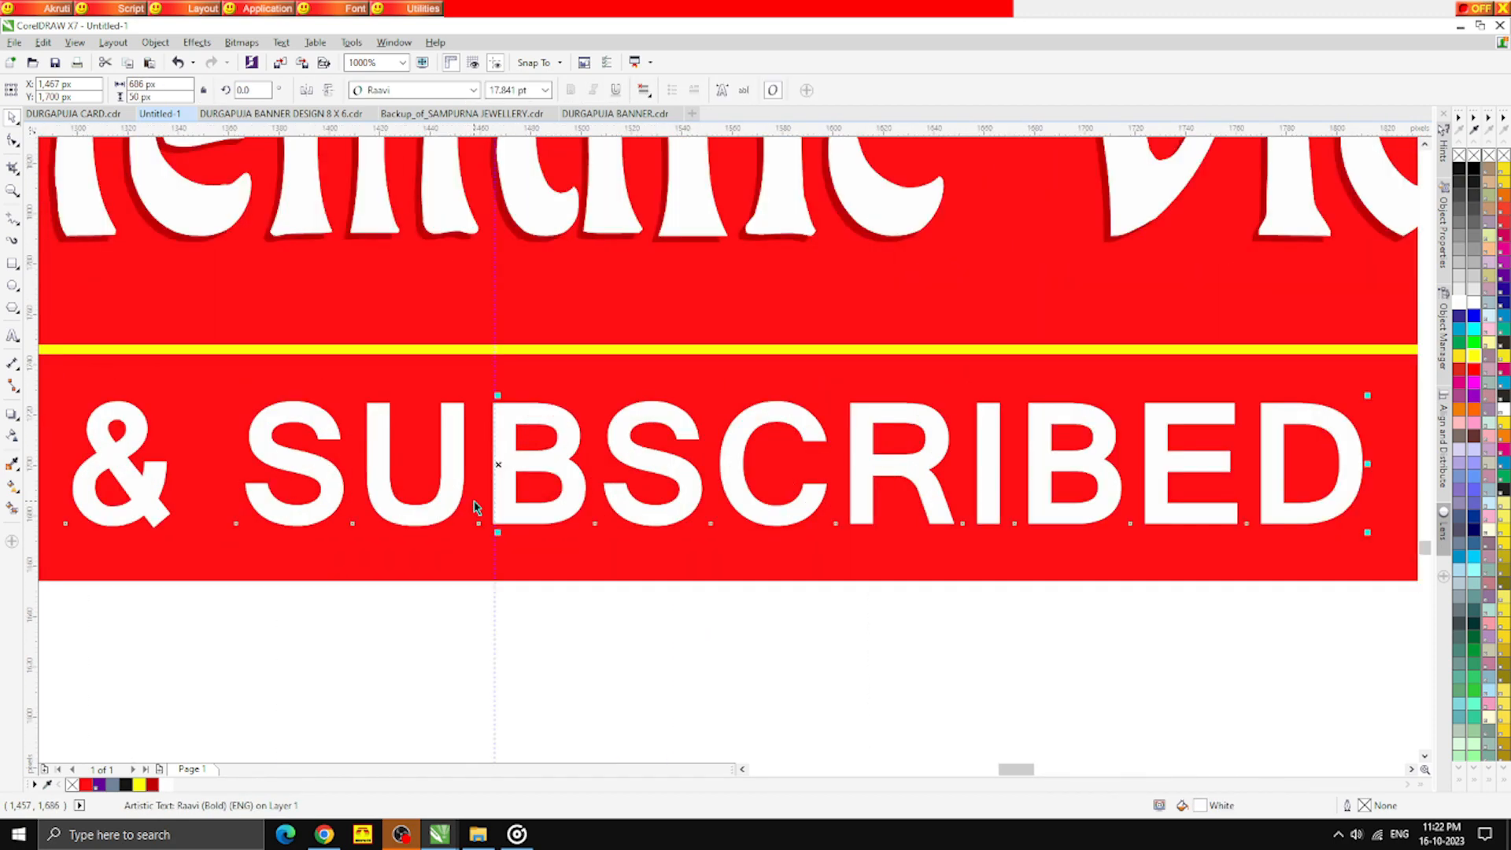
pyautogui.press('g')
pyautogui.moveTo(503, 407); pyautogui.dragTo(512, 515)
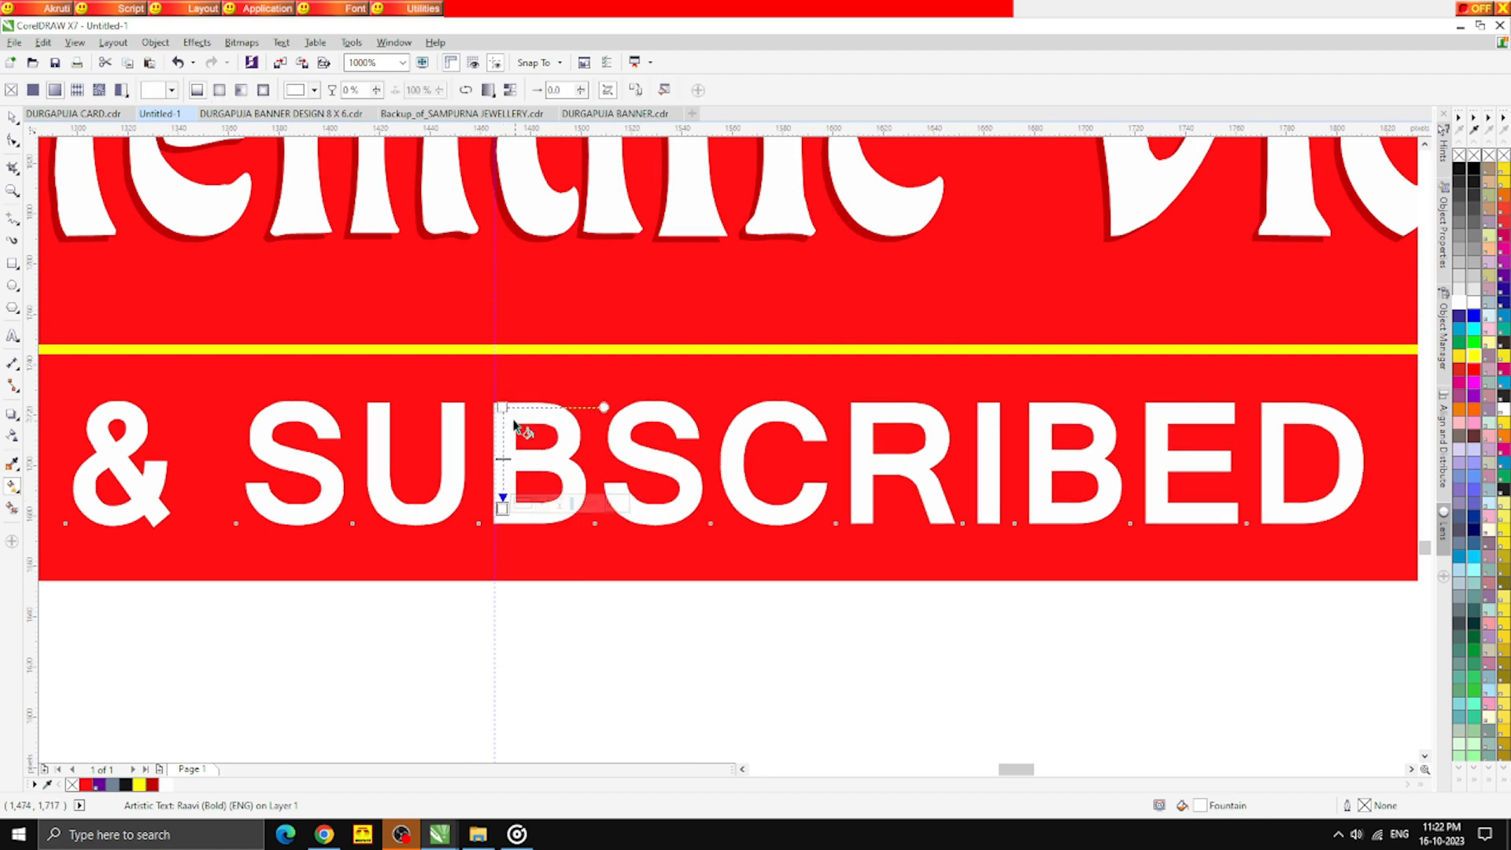
pyautogui.click(503, 407)
pyautogui.click(502, 507)
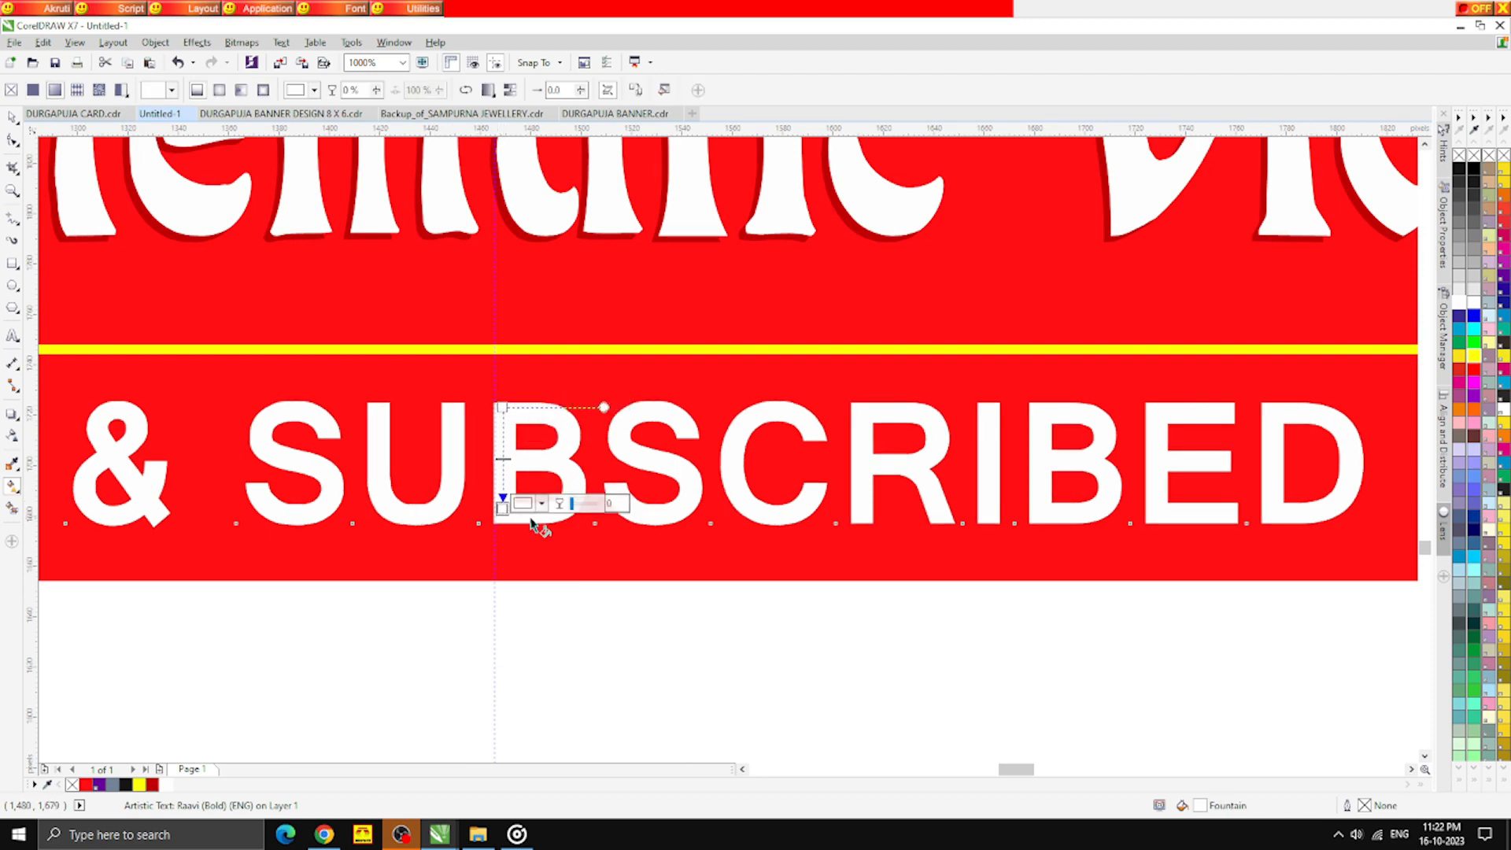
pyautogui.click(526, 502)
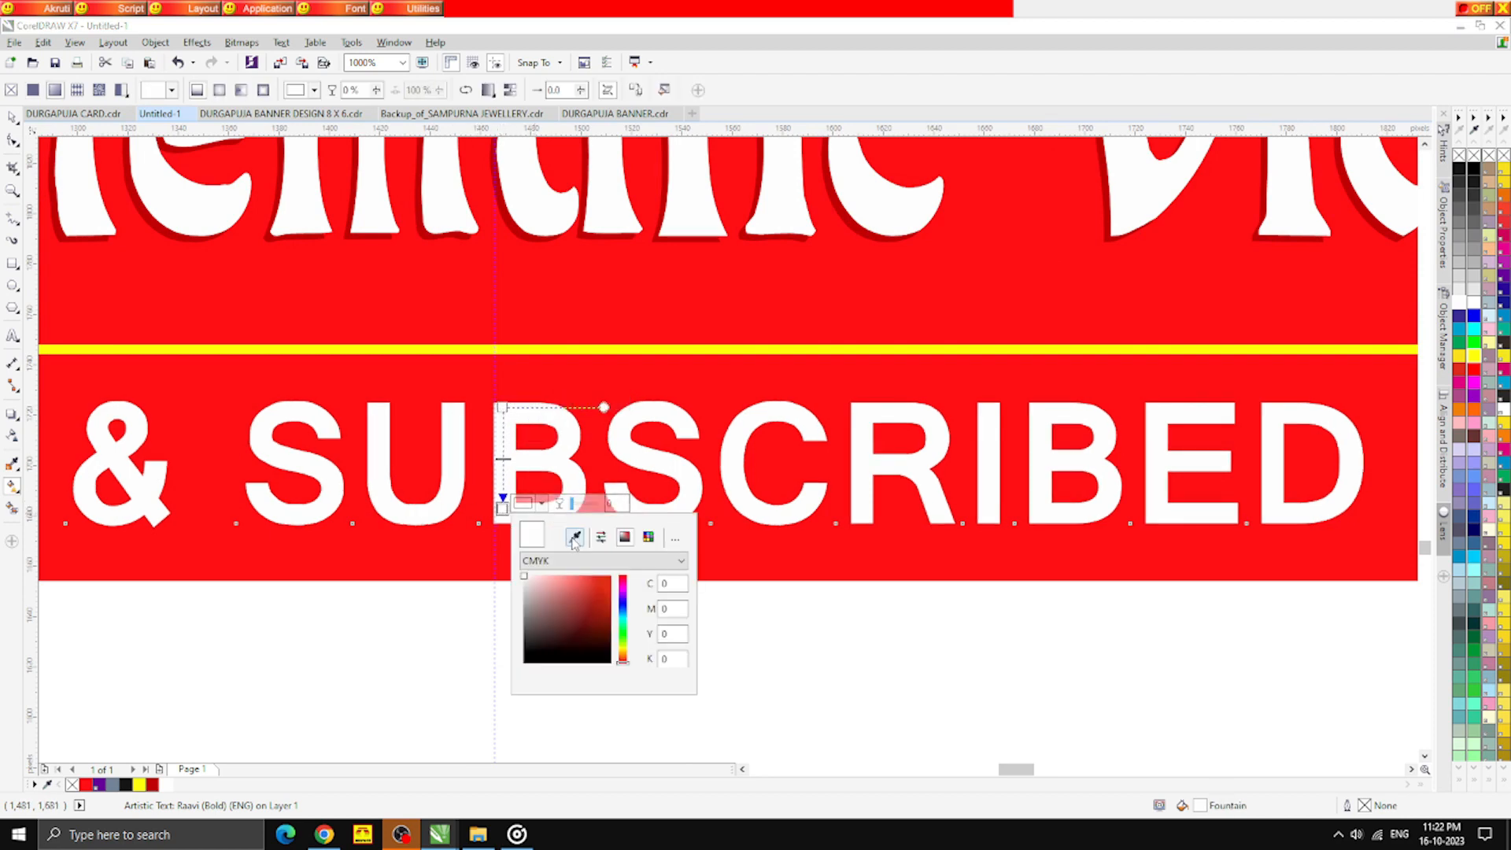
pyautogui.click(139, 784)
pyautogui.click(13, 118)
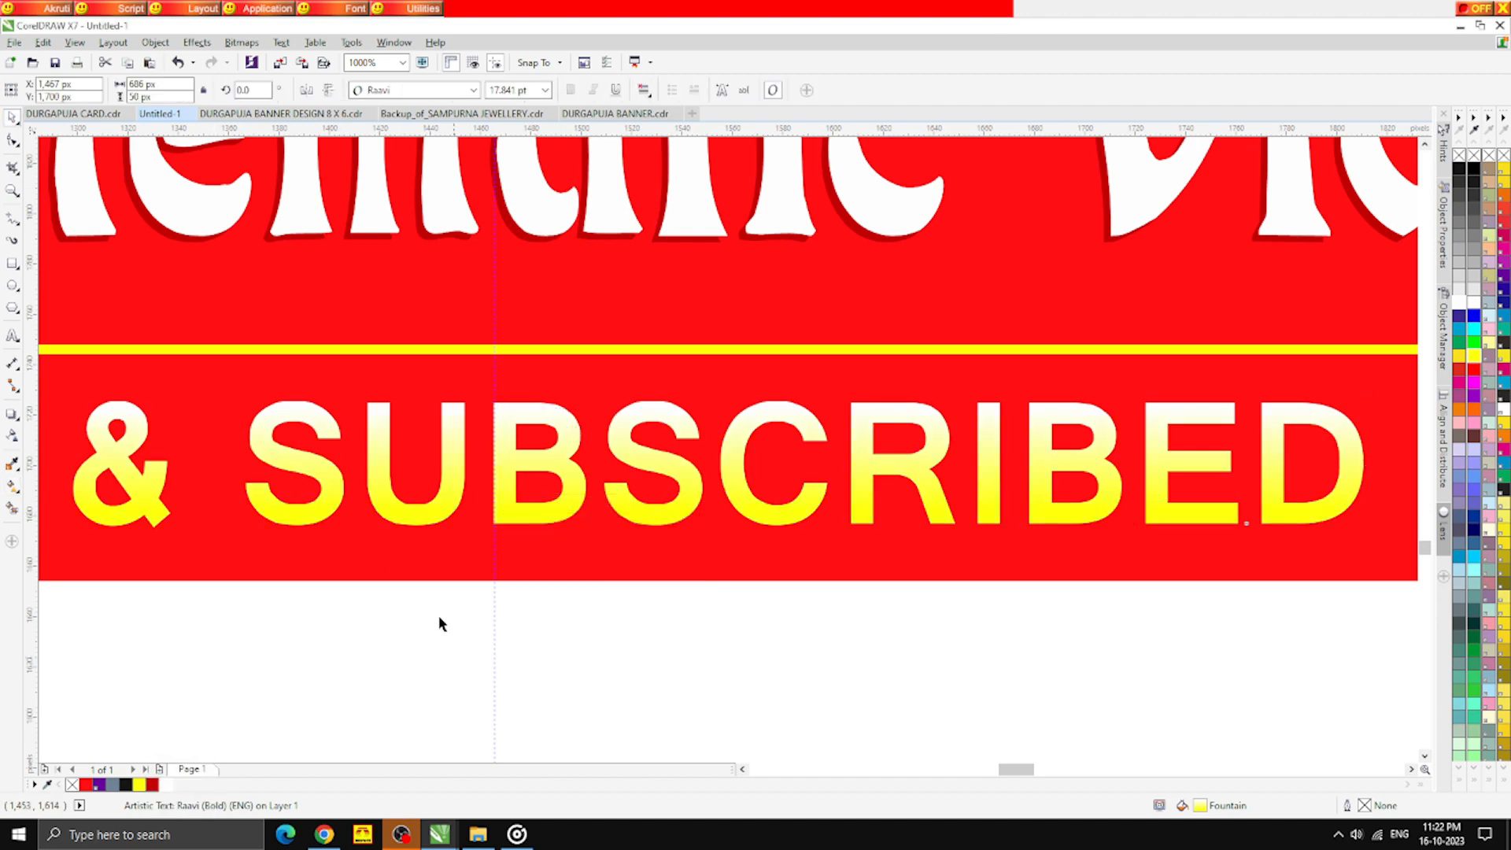
pyautogui.click(437, 615)
# Duplicate the "LIKE & SUBSCRIBED" text about 3 px left and 1 px down, fill the copy dark red and place it behind the original
pyautogui.scroll(2, 403, 508)
pyautogui.moveTo(402, 521); pyautogui.dragTo(374, 536)
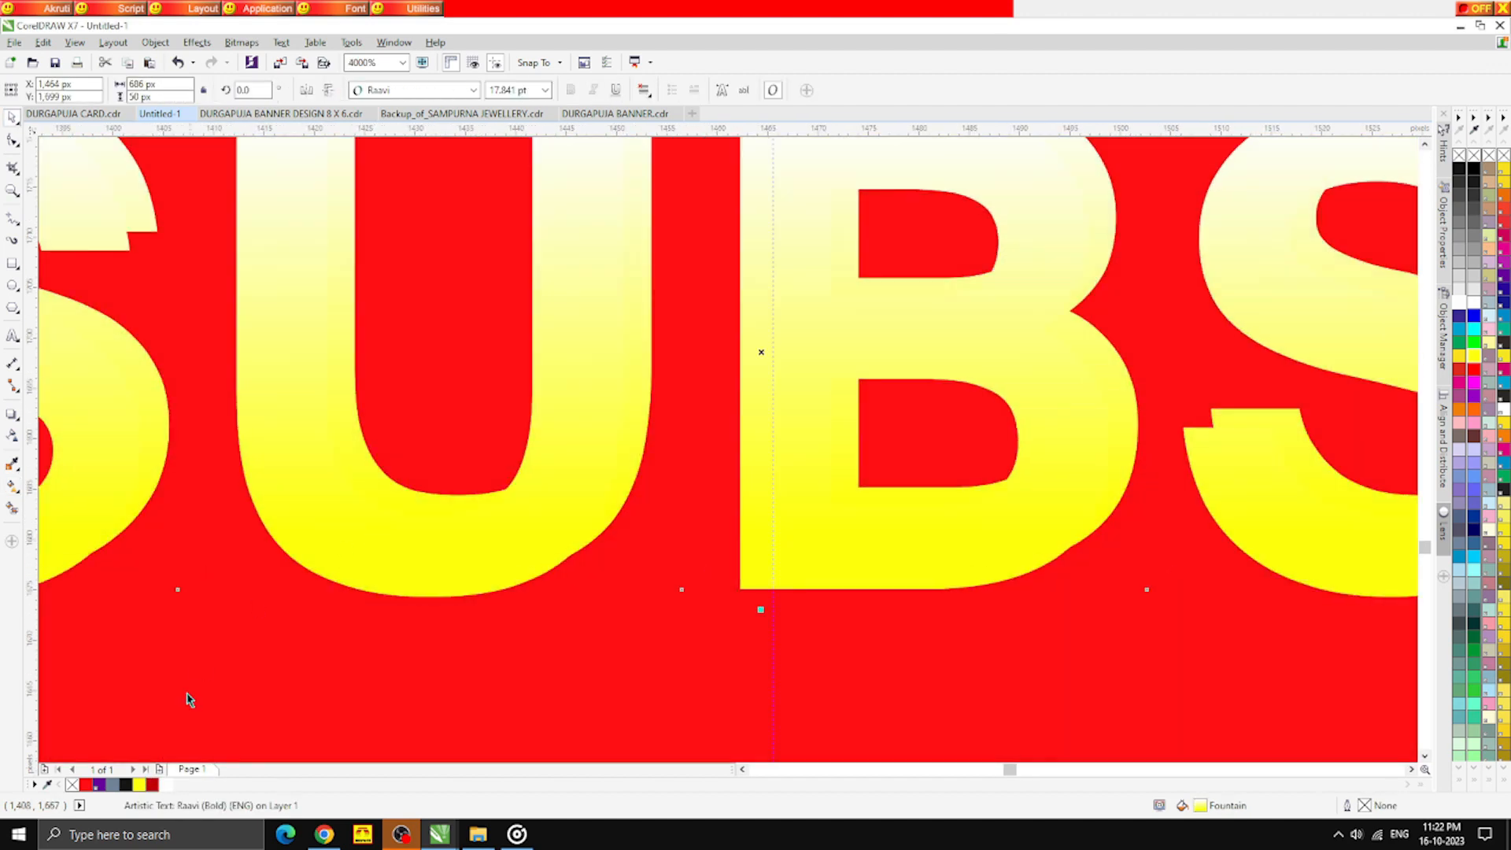
pyautogui.click(154, 785)
pyautogui.scroll(-1, 502, 351)
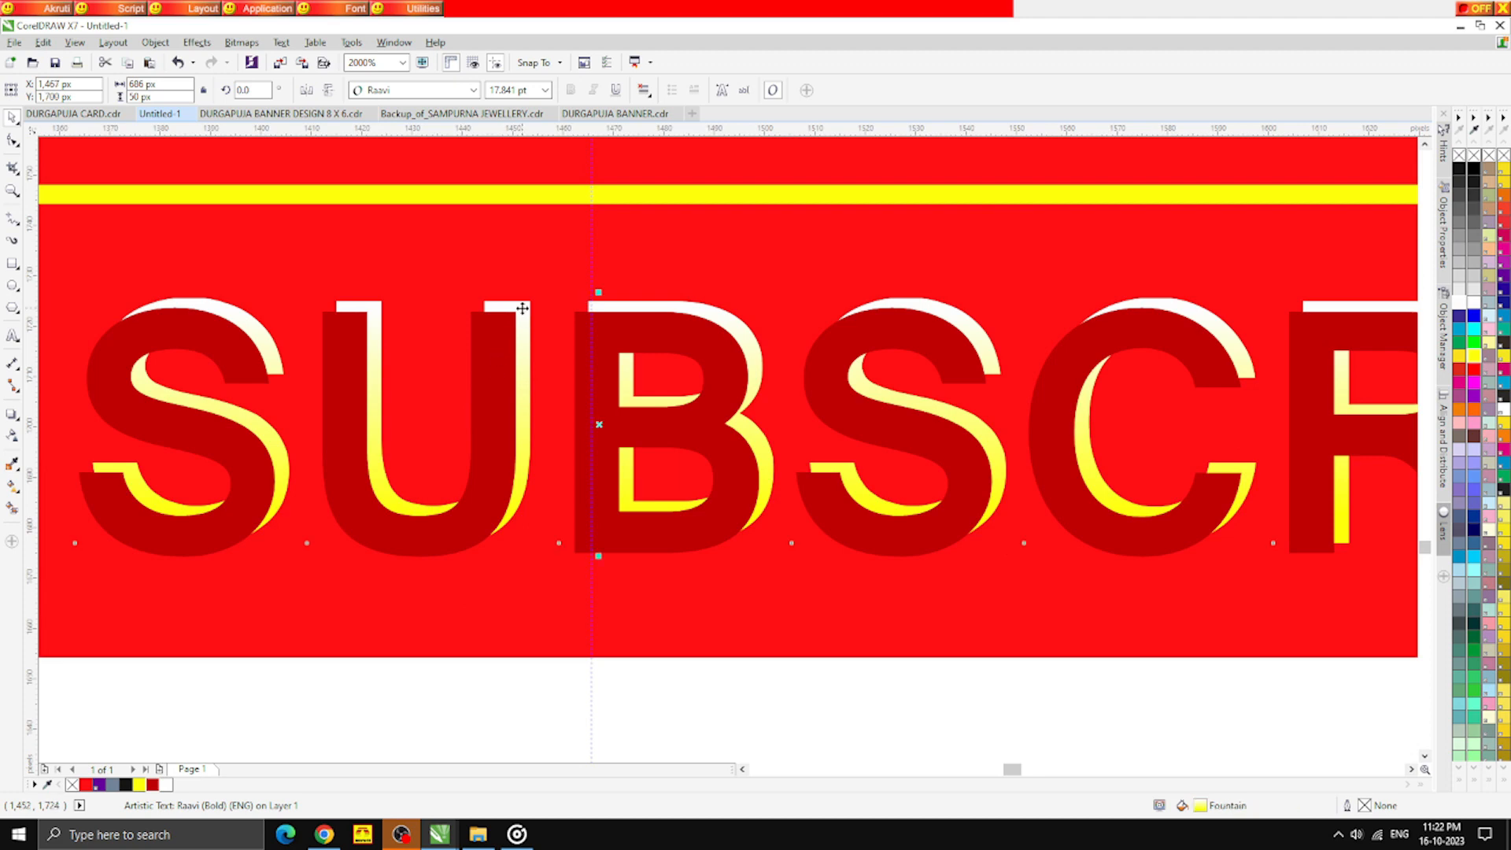
pyautogui.hotkey('ctrl', 'pagedown')
pyautogui.scroll(-3, 524, 339)
pyautogui.click(549, 492)
pyautogui.scroll(-1, 548, 492)
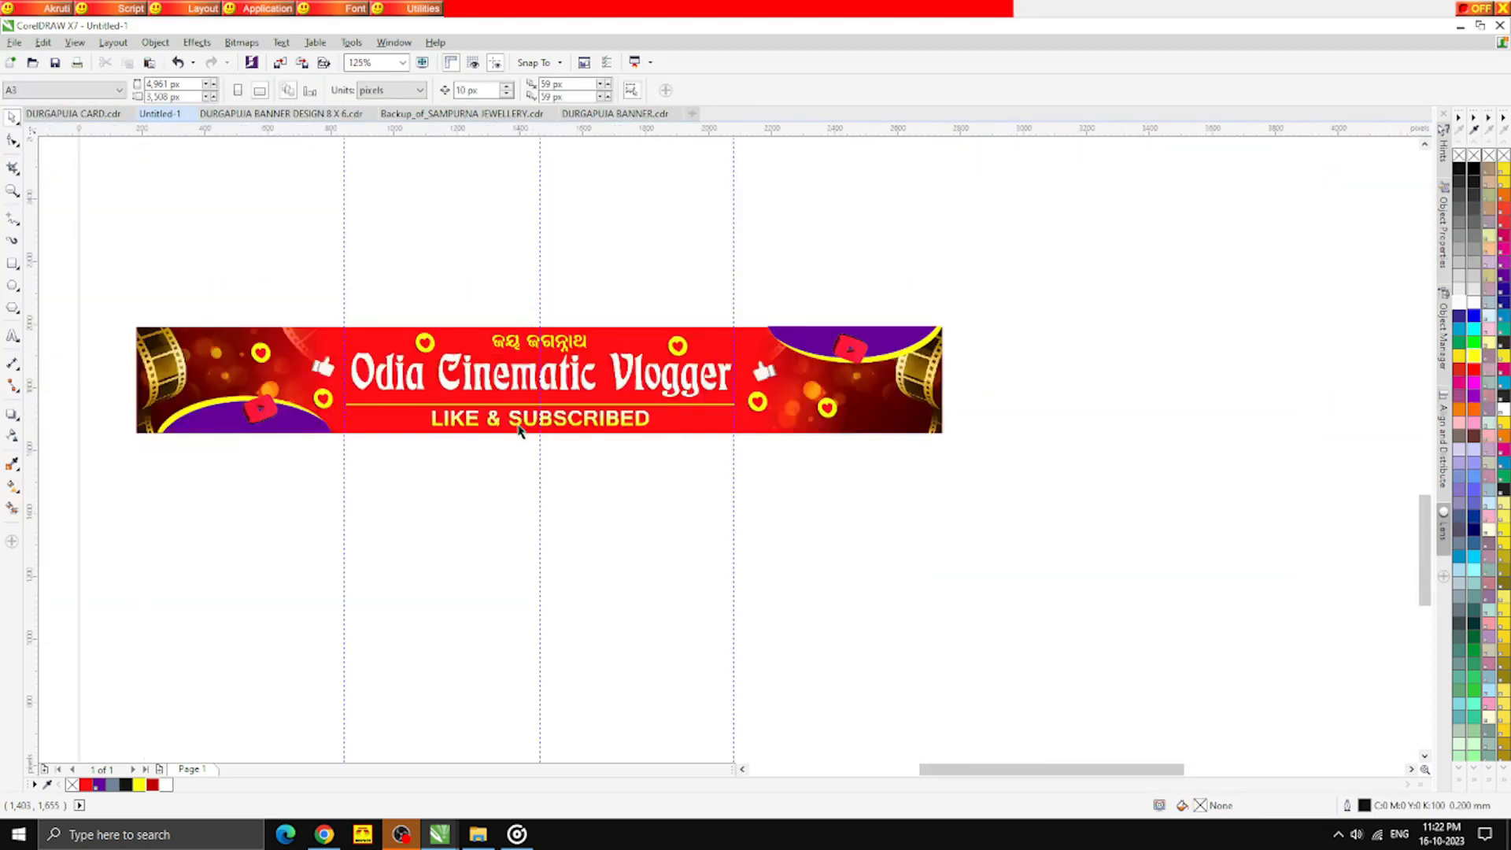